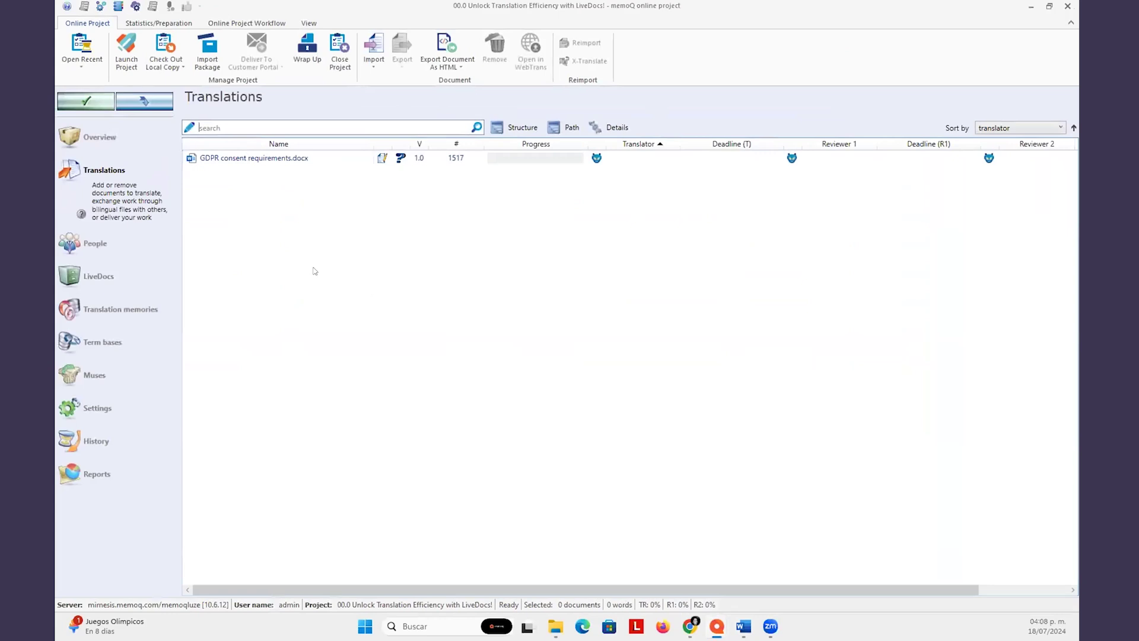
Review the project's overview, its document list and its translation memories, ending at the document list
click(134, 150)
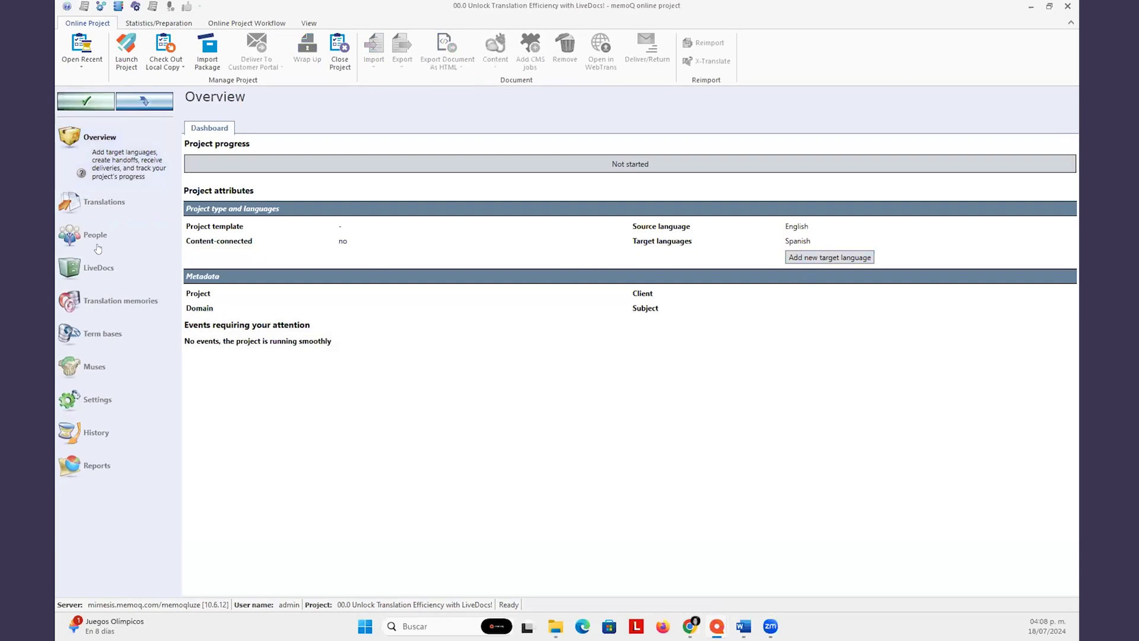
click(99, 207)
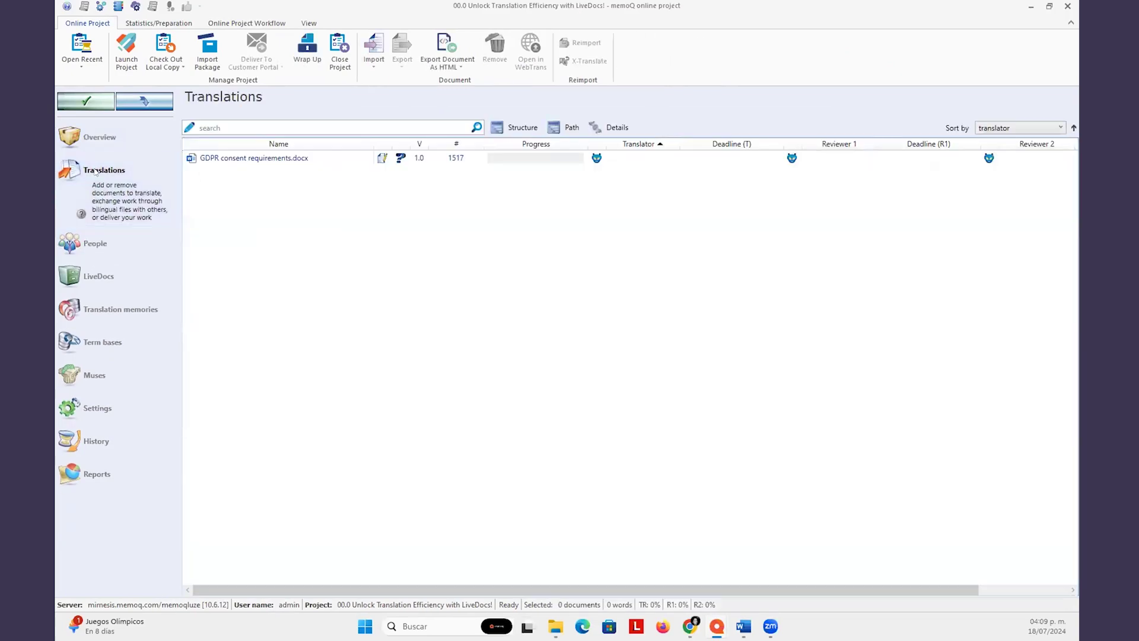
click(142, 309)
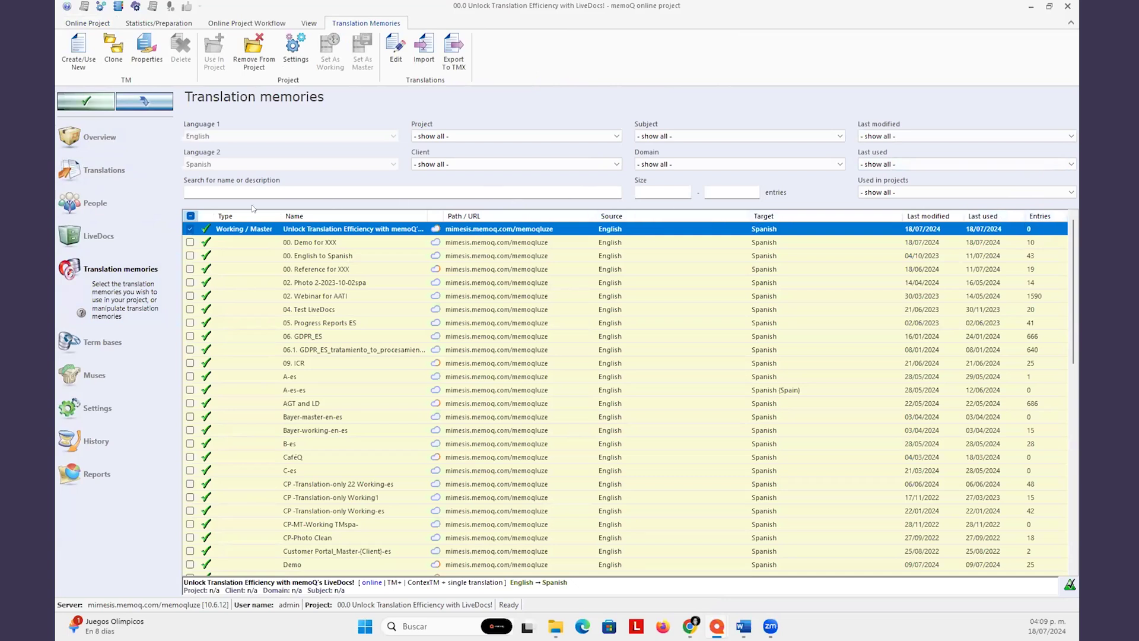
click(135, 179)
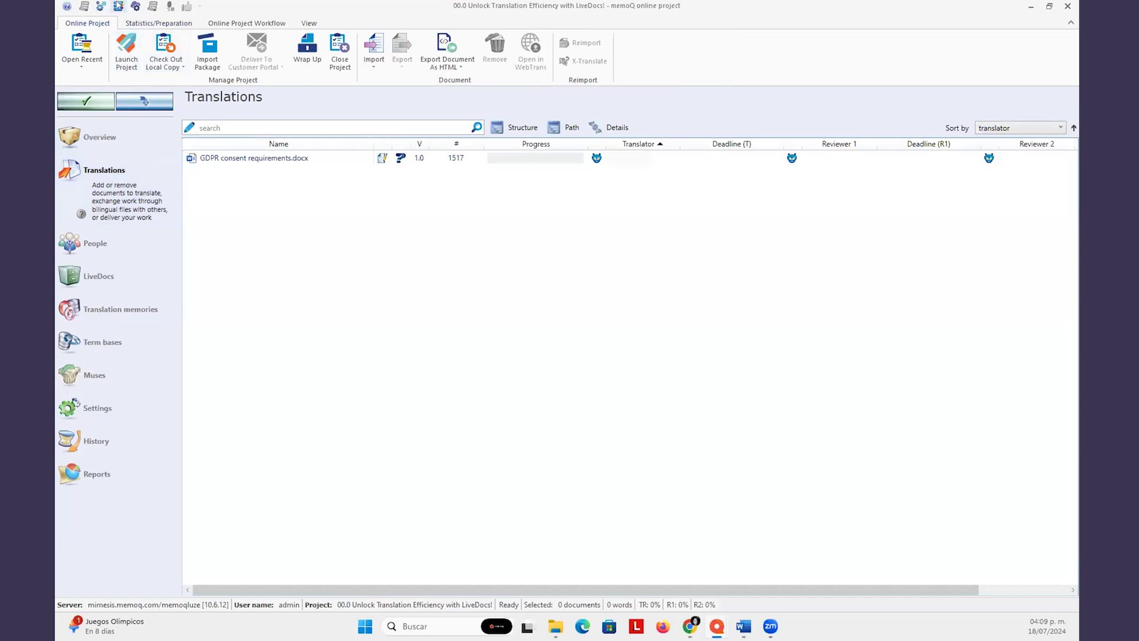
Check the LiveDocs corpora in the resource console, and close the console
click(118, 7)
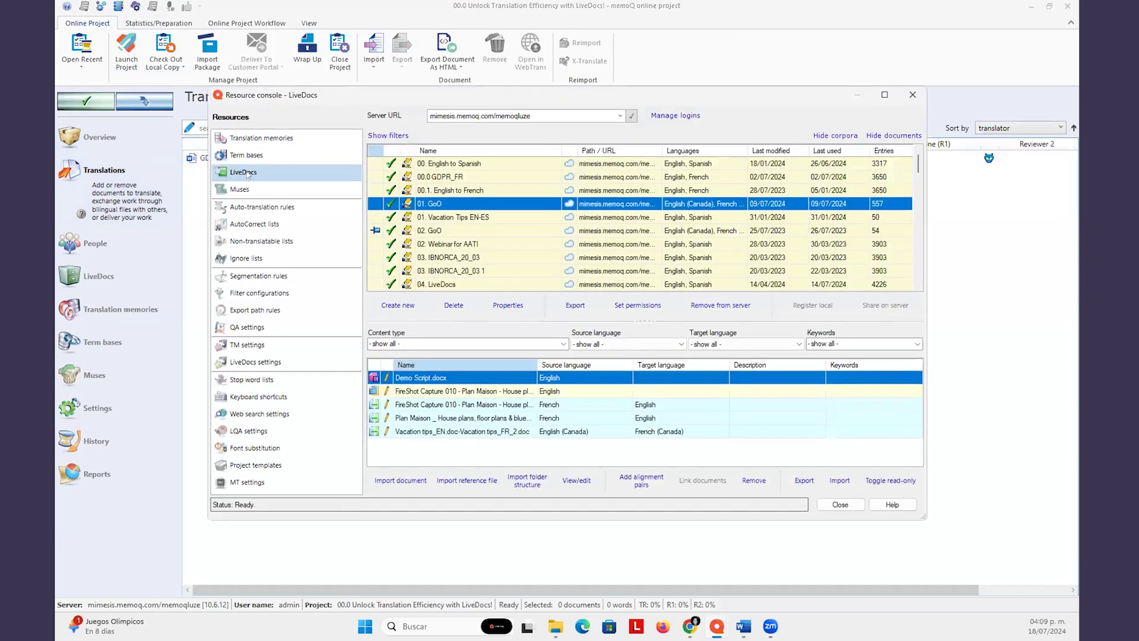
click(262, 190)
click(261, 174)
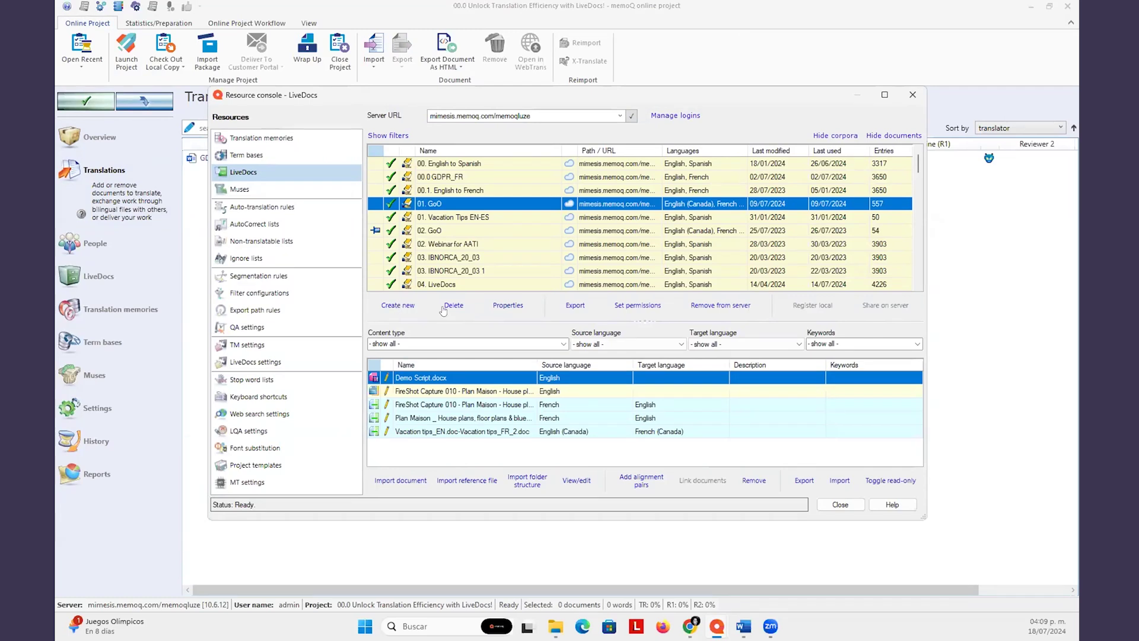
click(913, 95)
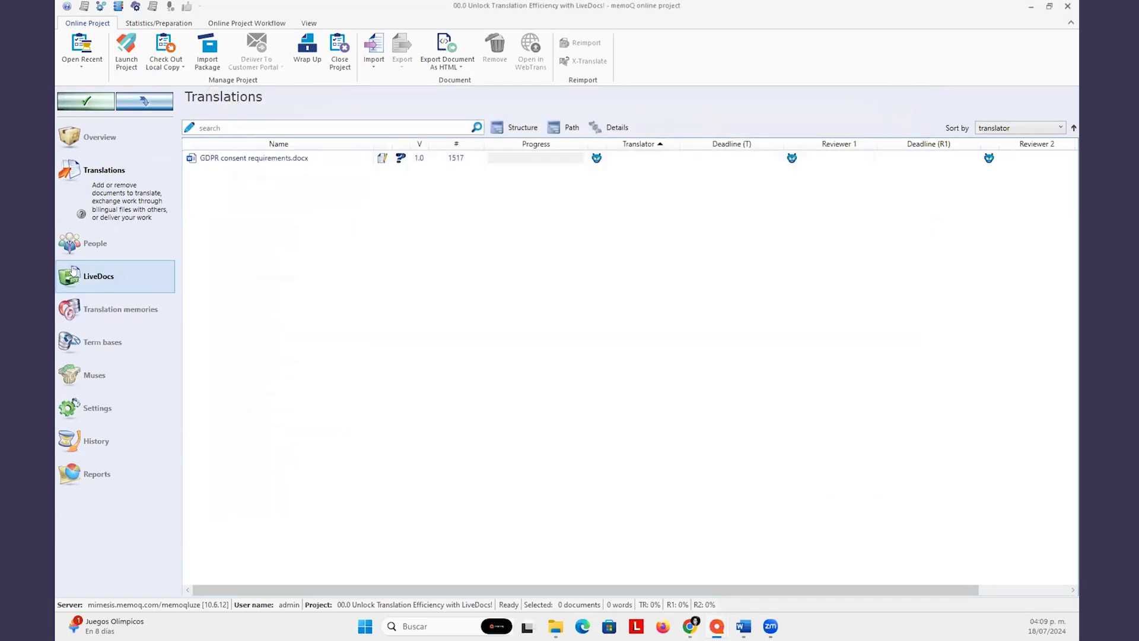
Create a project LiveDocs corpus named "oUnlock Translation Efficiency with LiveDocs!" and save the project changes
click(117, 281)
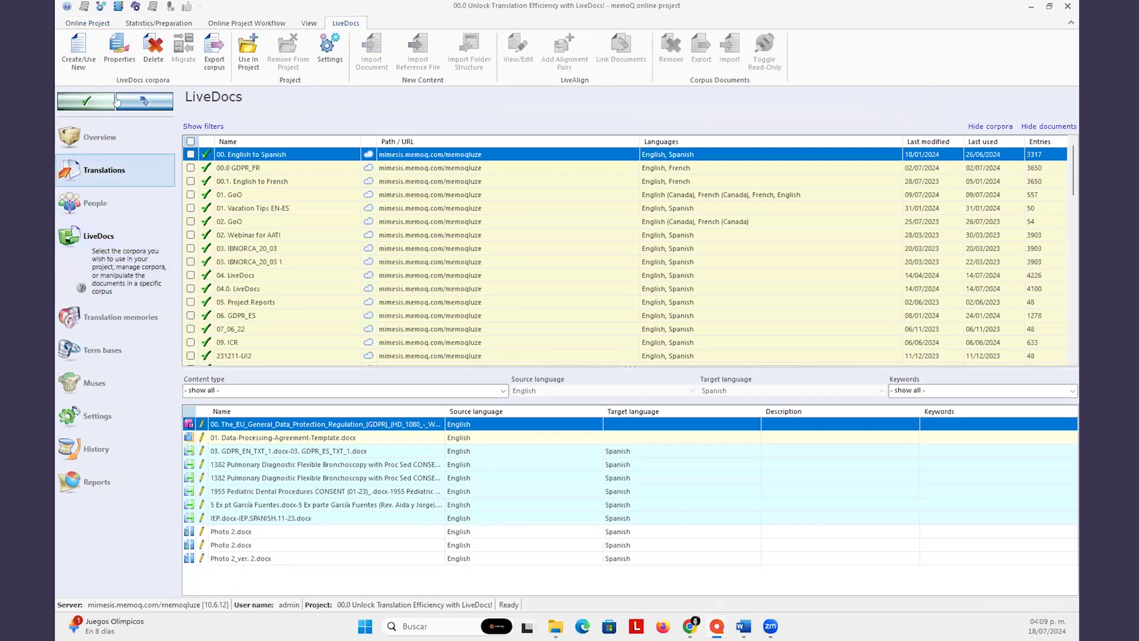
click(79, 47)
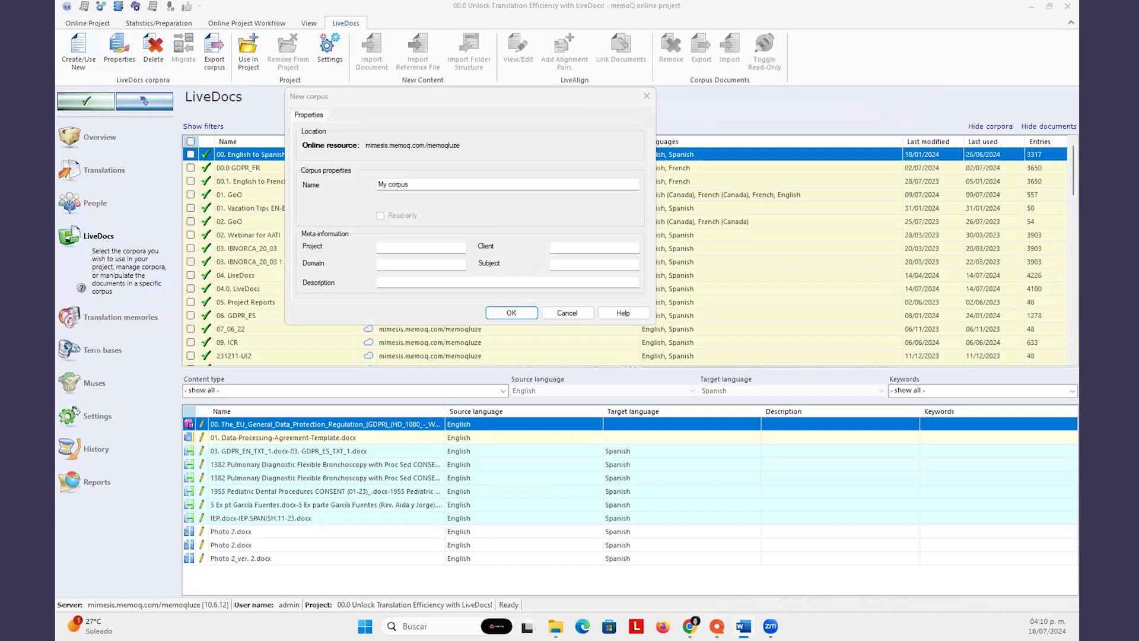
key(alt+Tab)
key(BackSpace)
text(oUnlock Translation Efficiency with LiveDocs!)
click(511, 313)
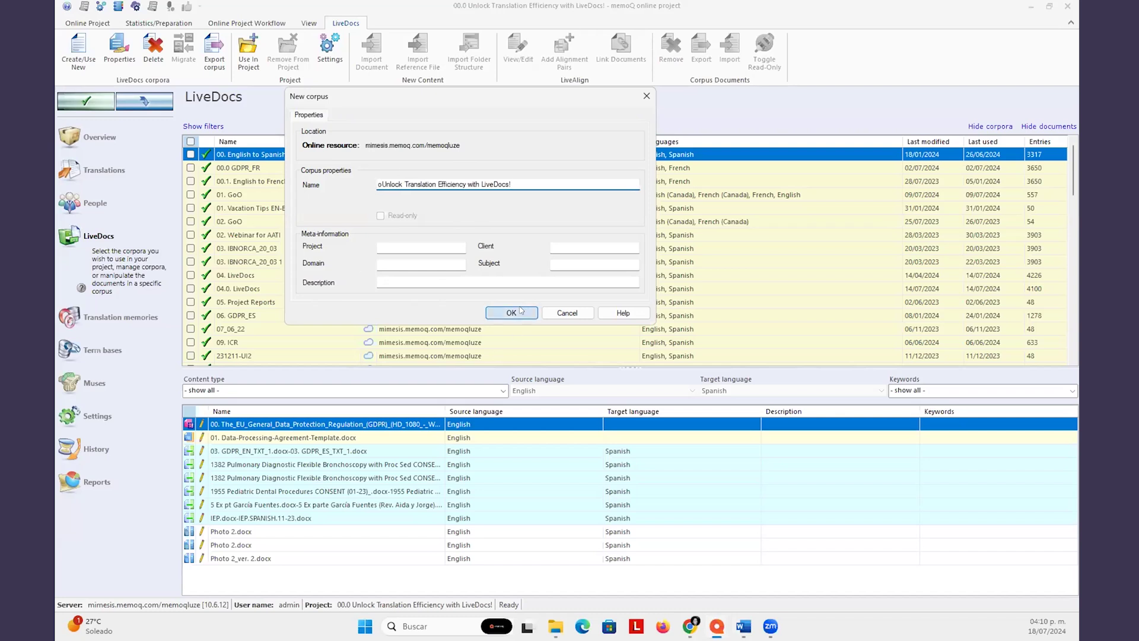
click(83, 102)
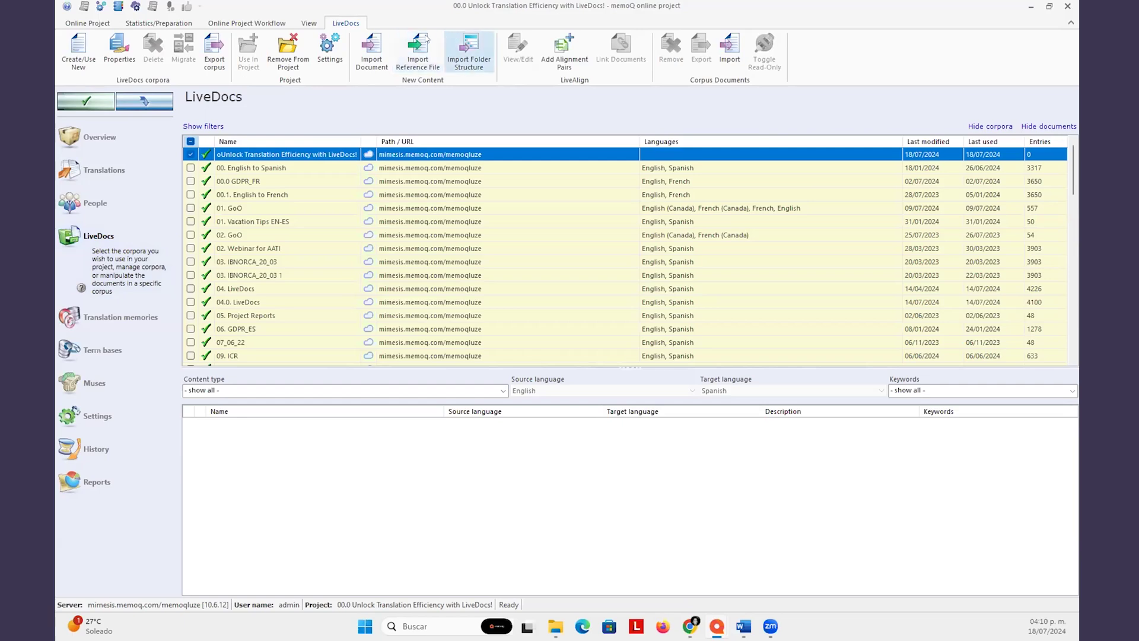
Choose the video "00. The_EU_General_Data_Protection_Regulation" from the "03. For import in LiveDocs" folder as a reference file, with all file types shown
click(413, 53)
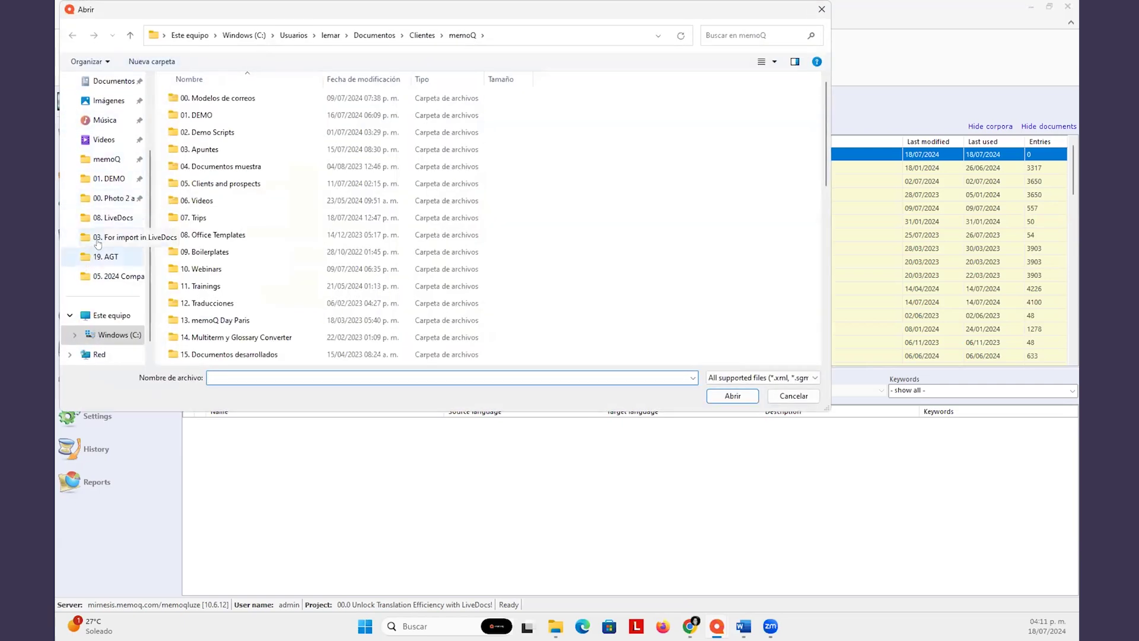
click(112, 218)
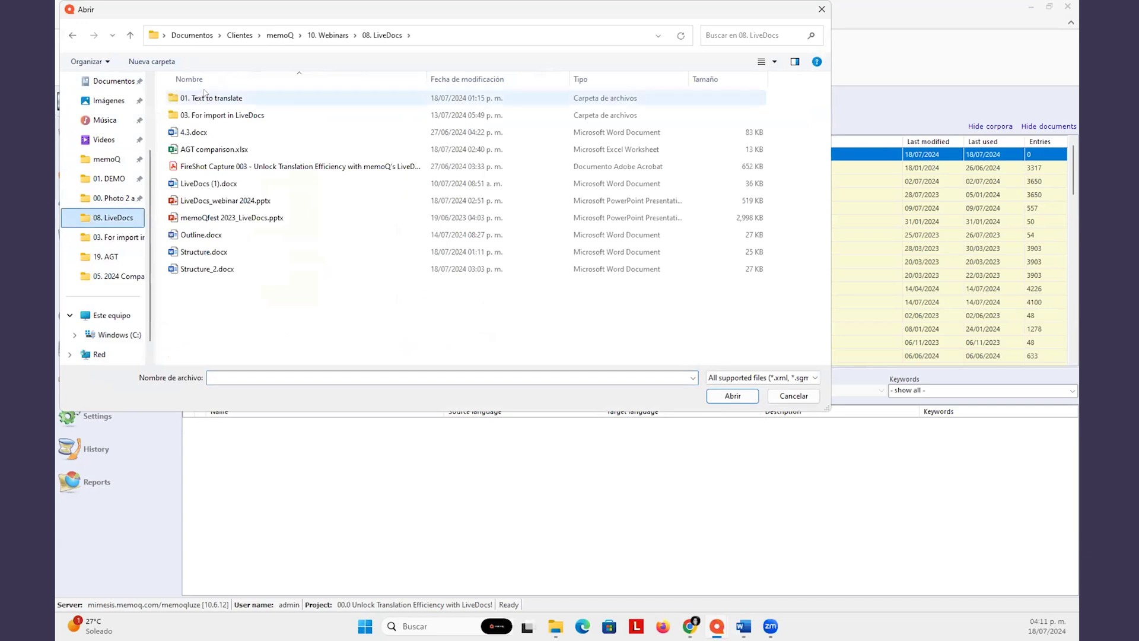
double_click(205, 115)
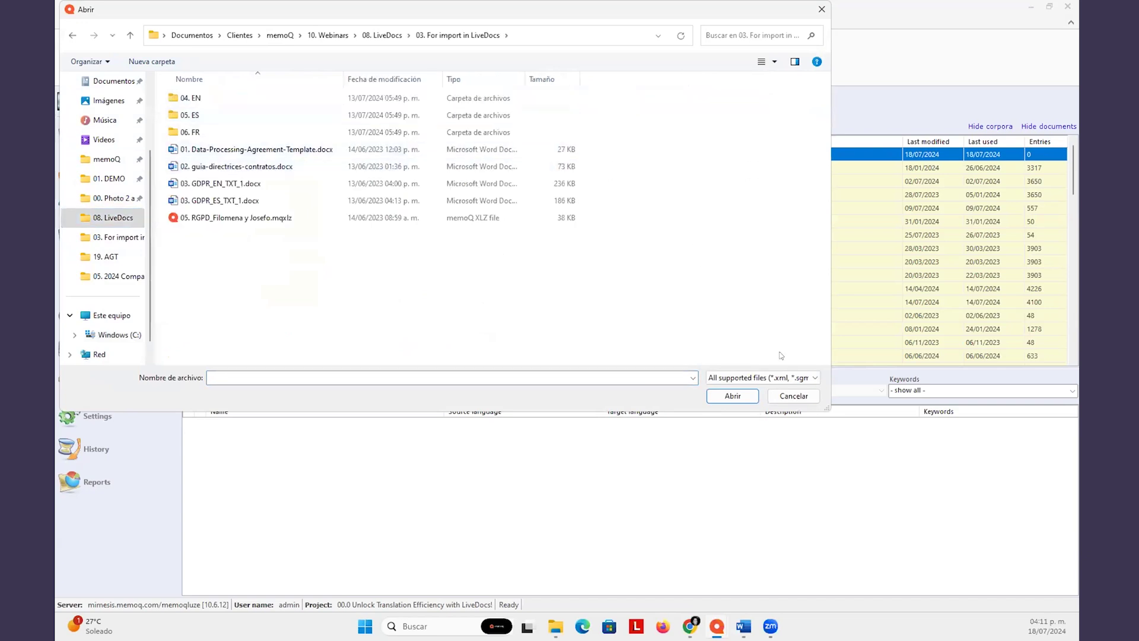
click(812, 379)
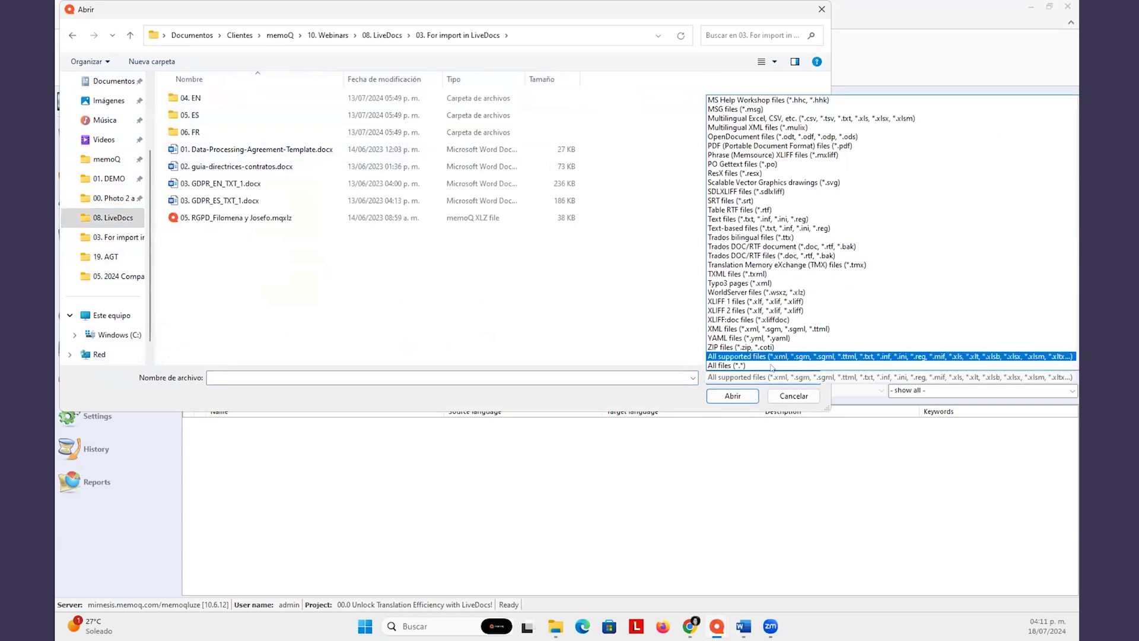
click(741, 366)
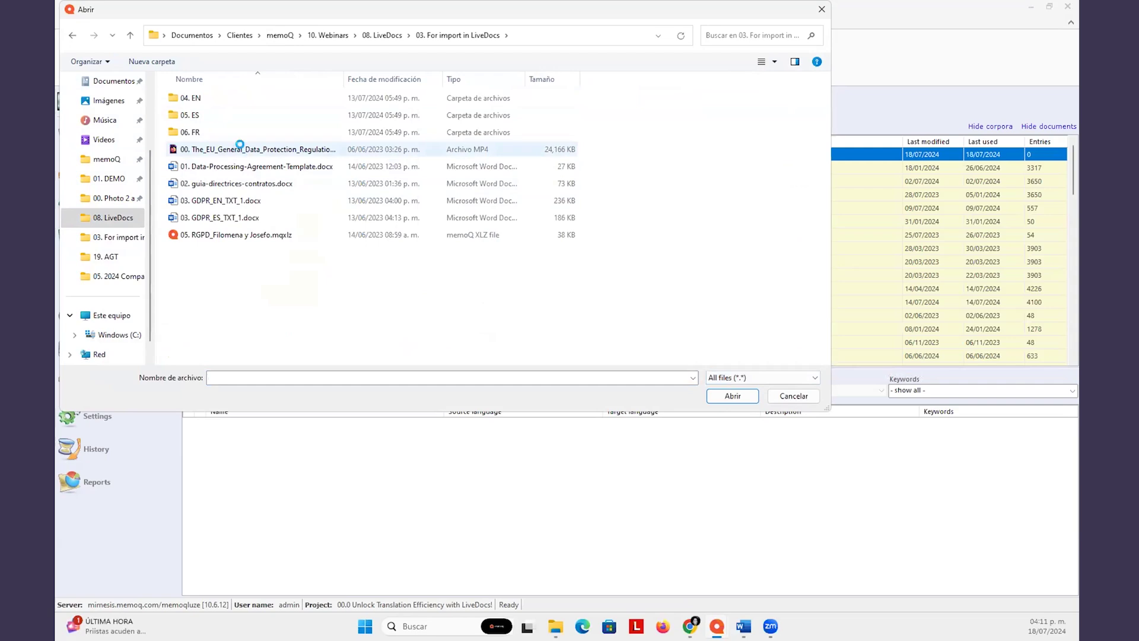
double_click(239, 148)
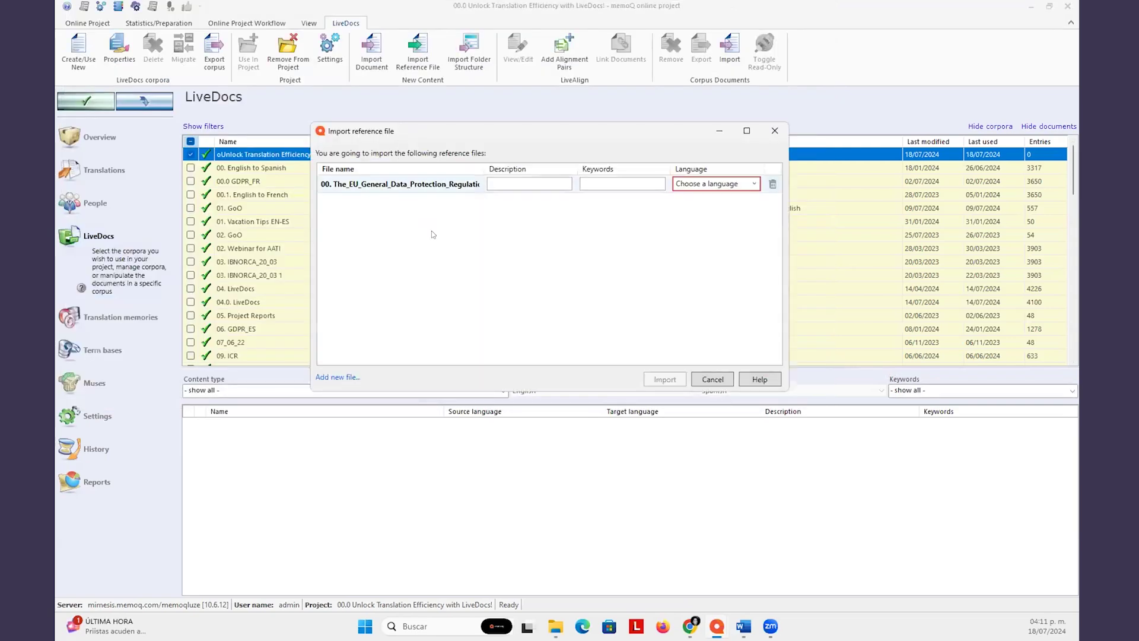
Describe the video as "Use this video to understand the concept "regulation"", set its language to English, and import it
click(500, 183)
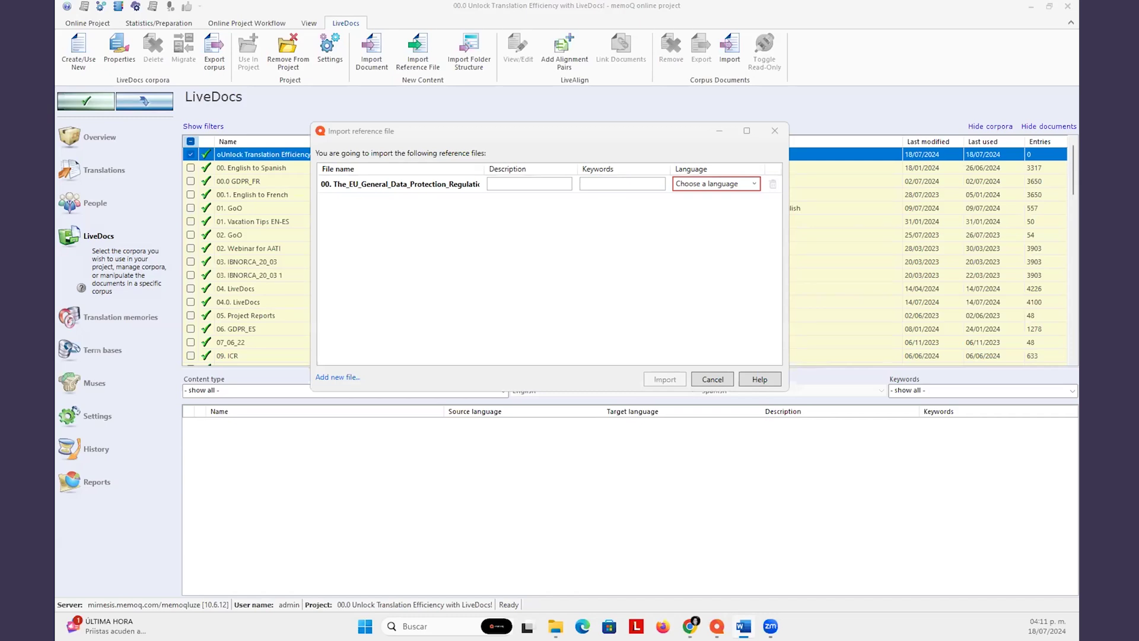
click(500, 183)
click(517, 180)
key(ctrl+v)
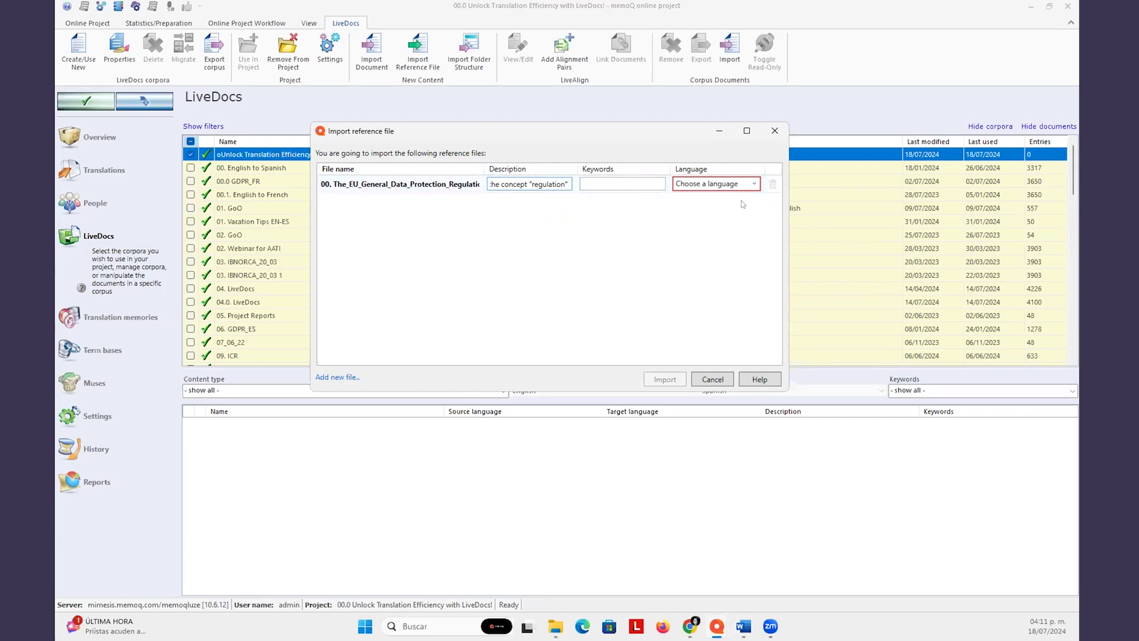
click(753, 184)
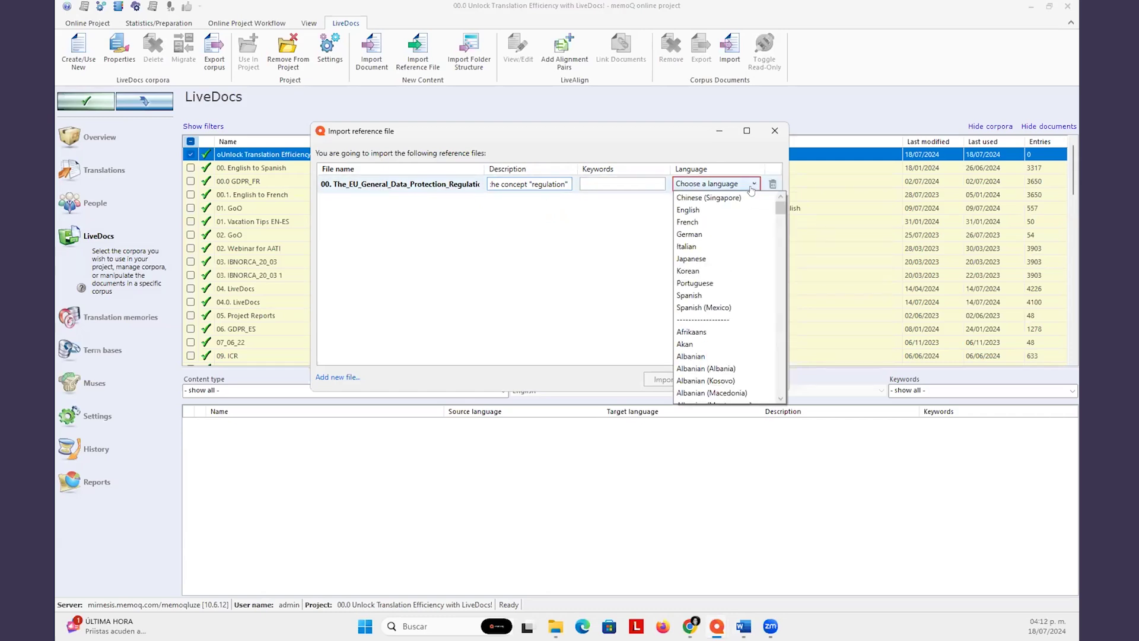
click(702, 210)
click(675, 379)
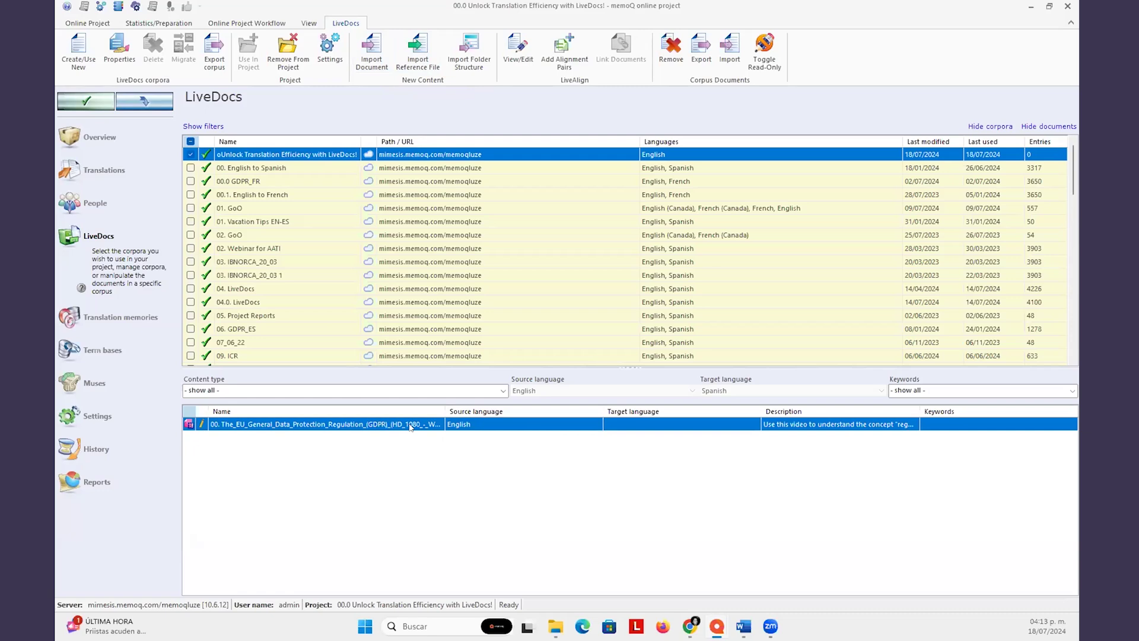
Import the document "01. Data-Processing-Agreement-Template.docx" into the corpus with English as its language
click(378, 61)
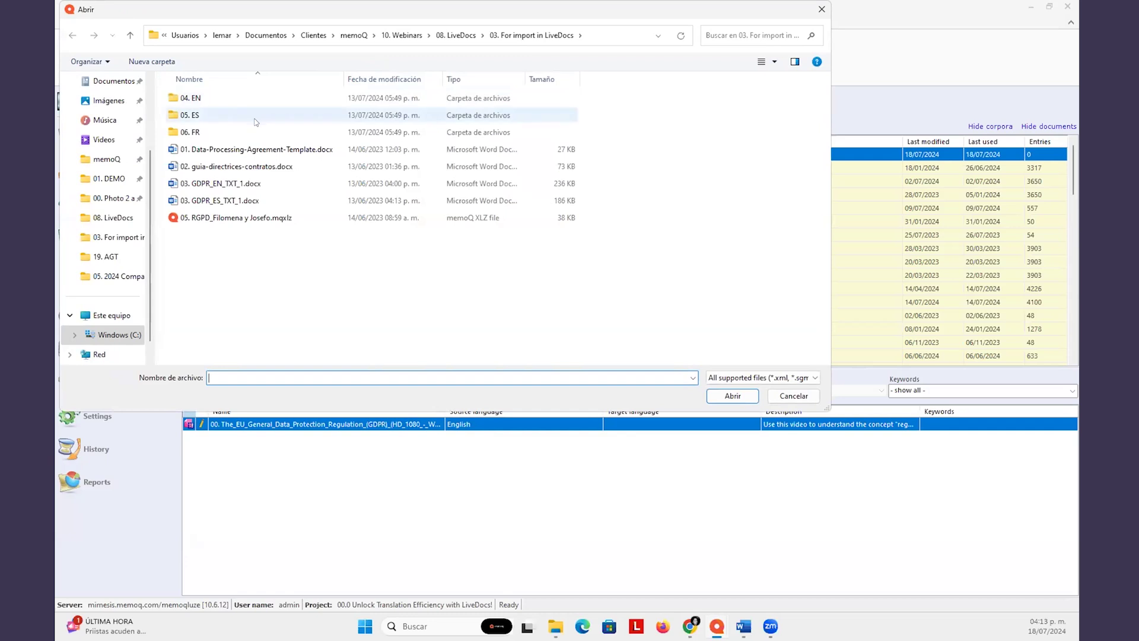
double_click(254, 150)
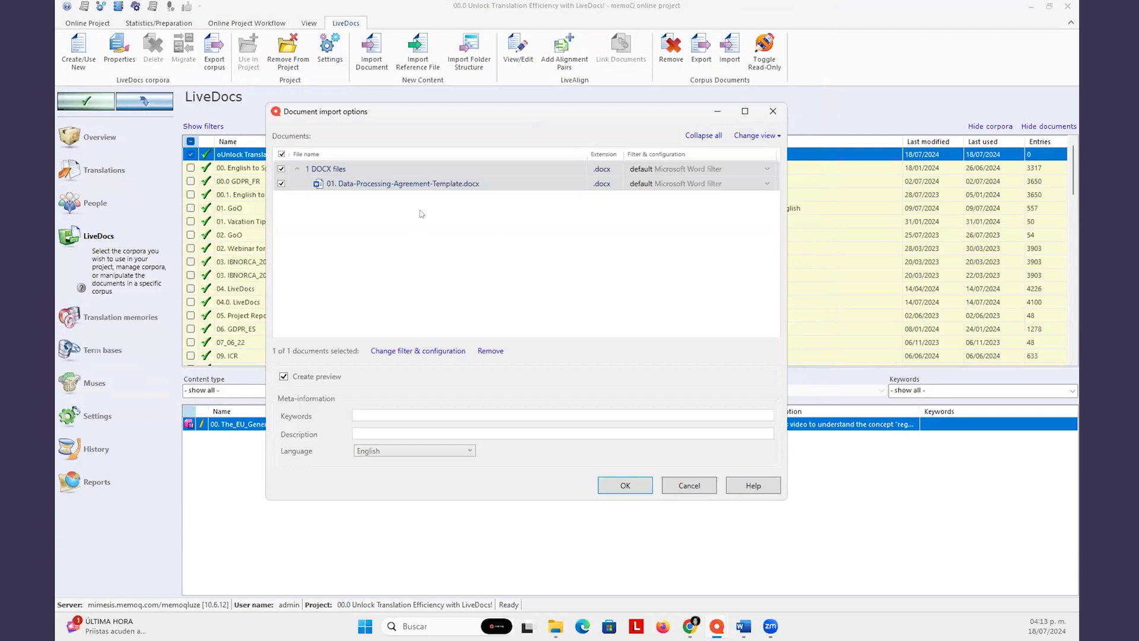
drag(466, 113, 442, 65)
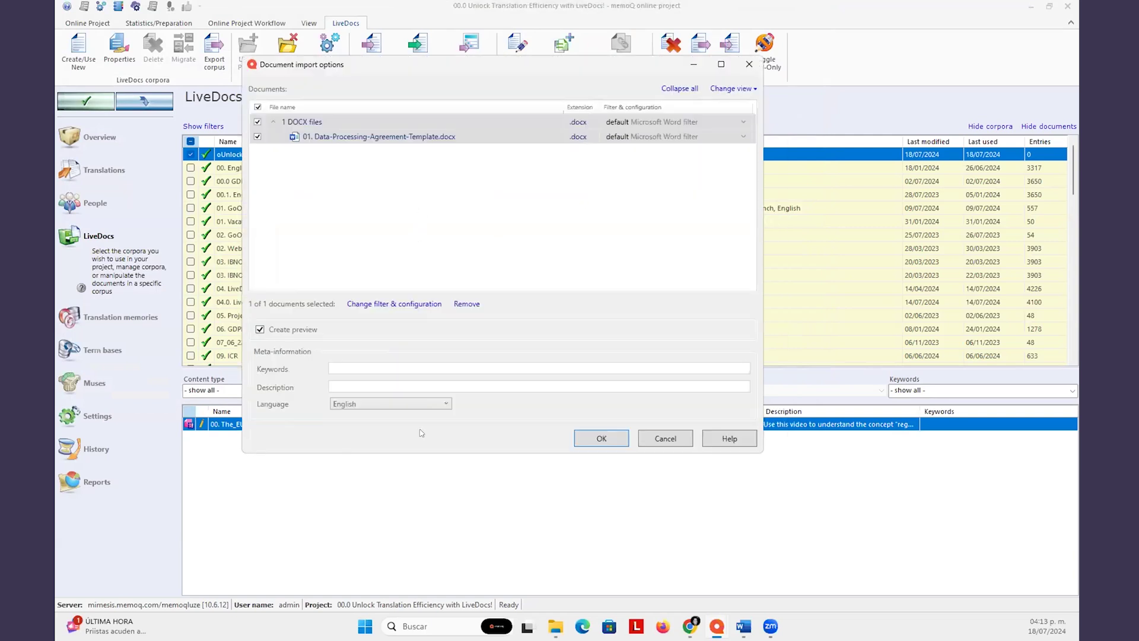
click(342, 369)
click(570, 181)
click(601, 438)
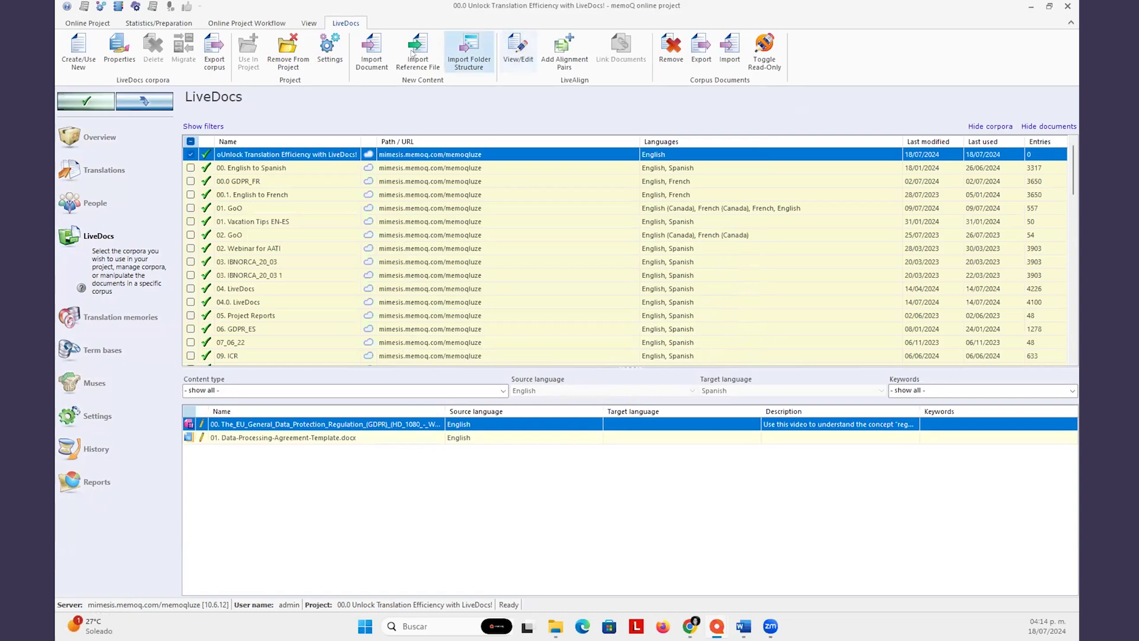
Import the document "02. guia-directrices-contratos.docx" into the corpus with its language set to Spanish
click(377, 61)
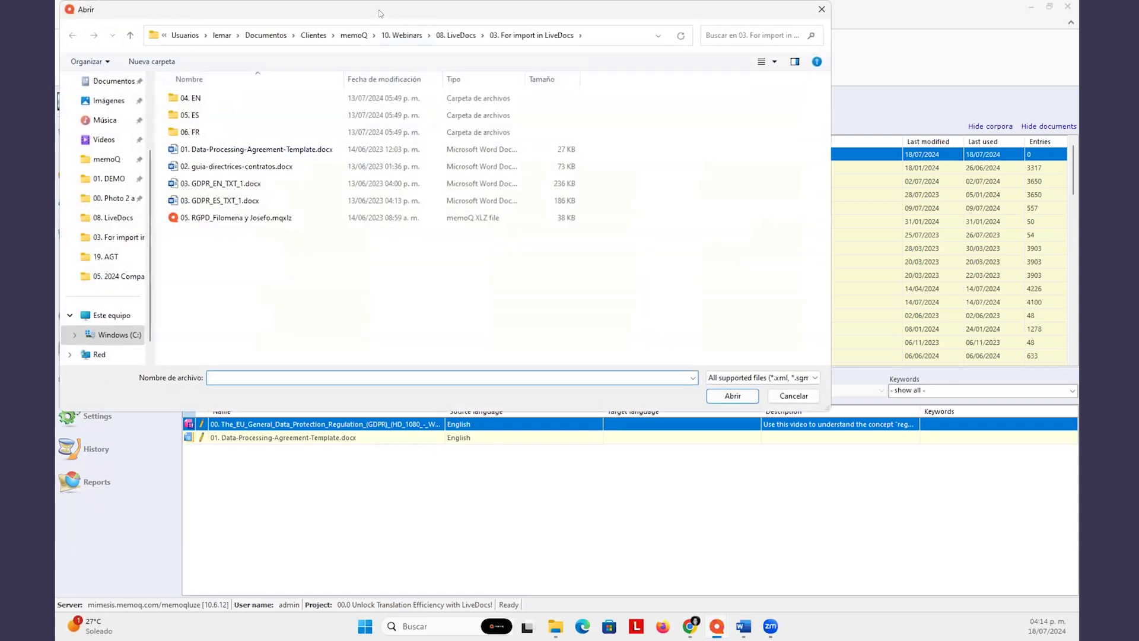
double_click(206, 169)
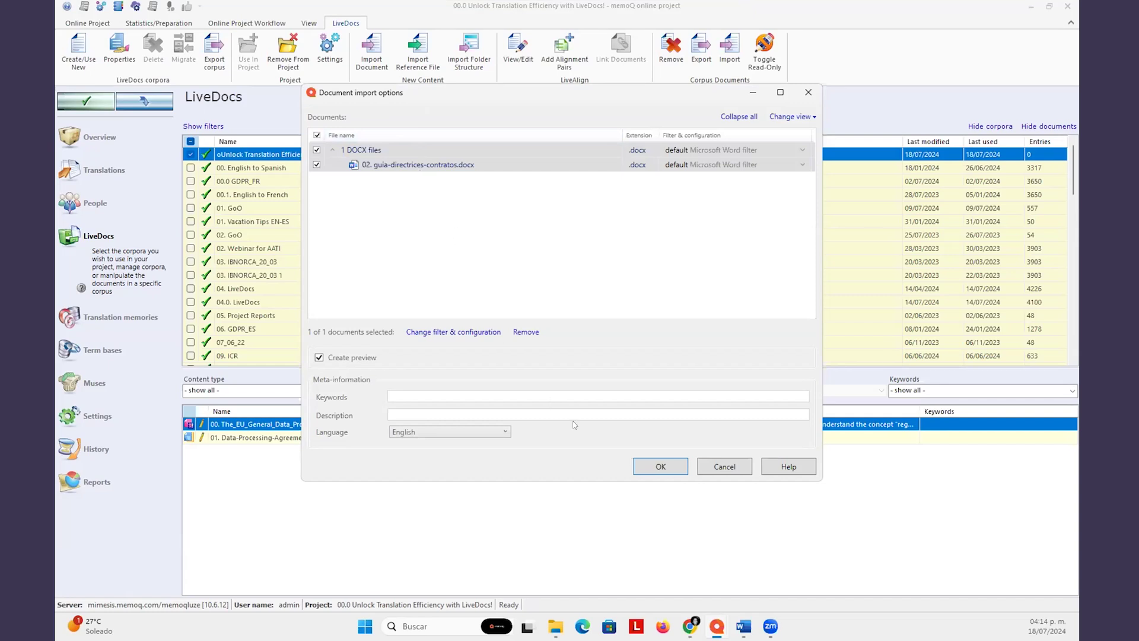
click(506, 431)
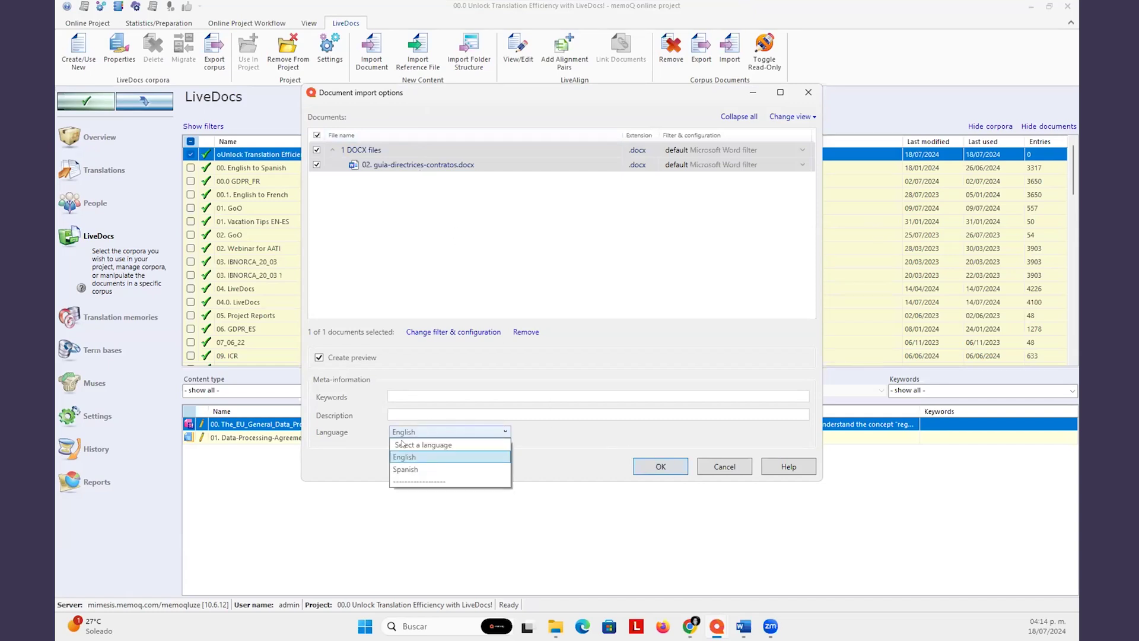
click(399, 470)
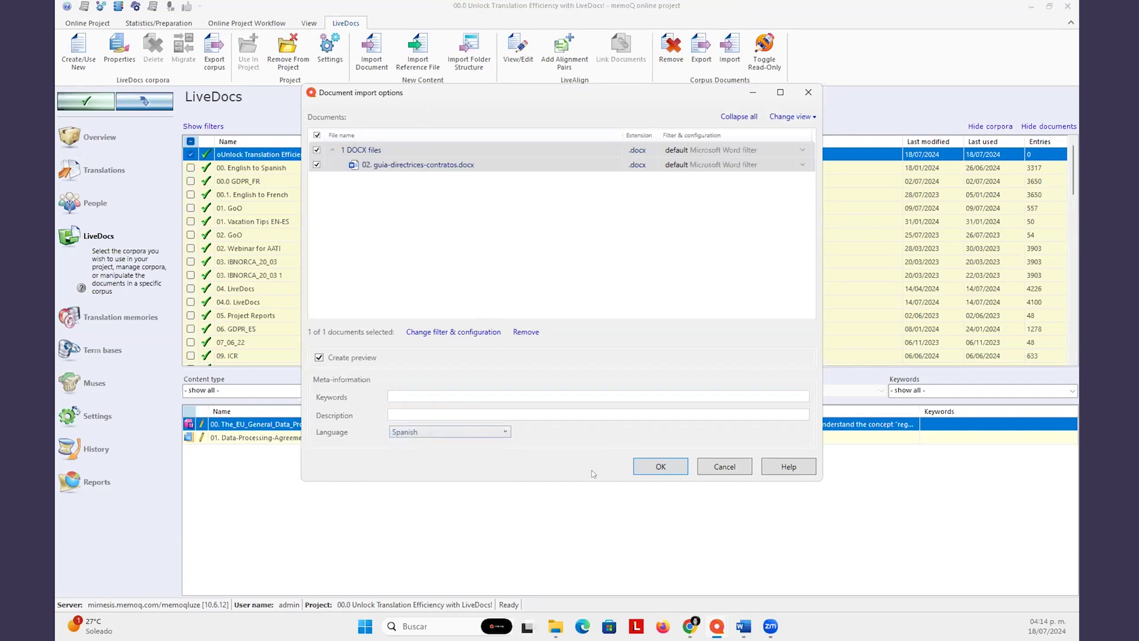
click(659, 464)
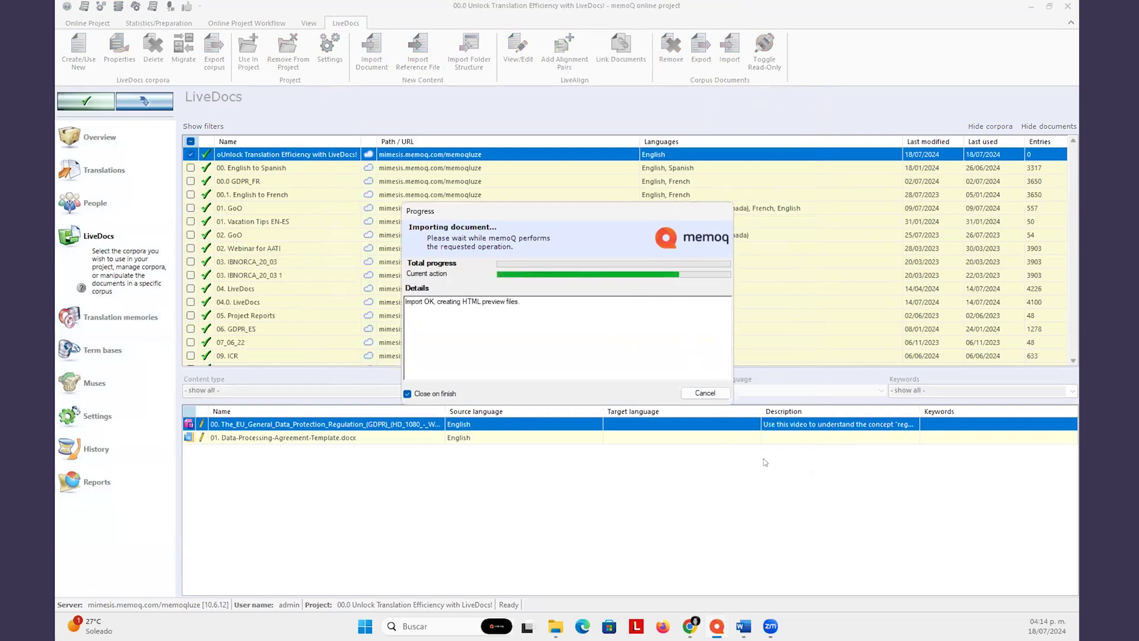
double_click(790, 435)
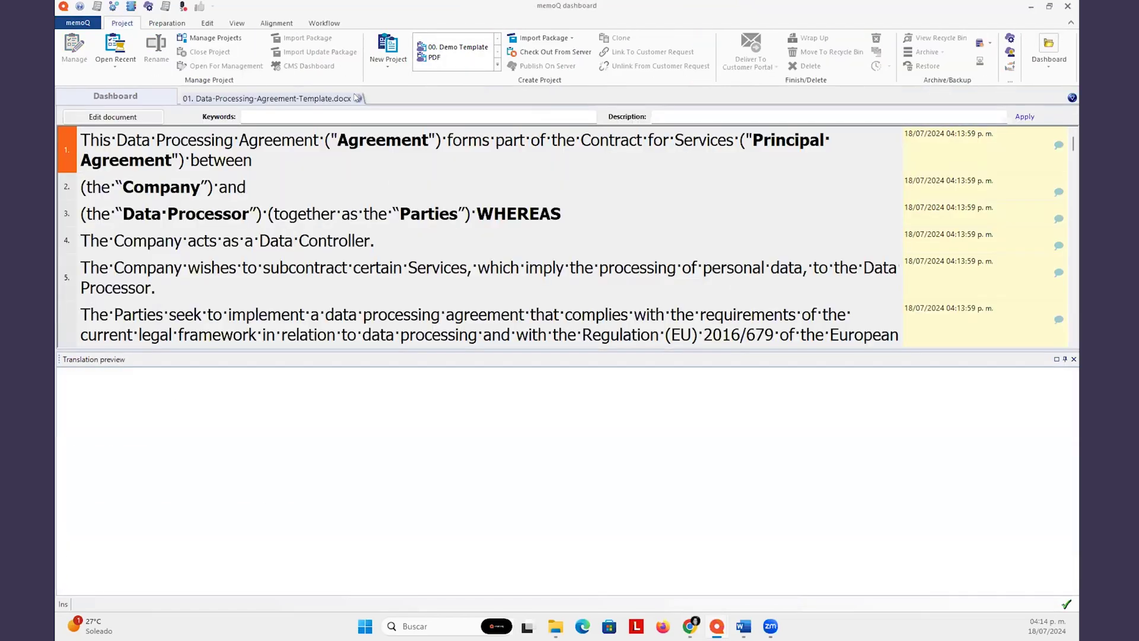
click(358, 98)
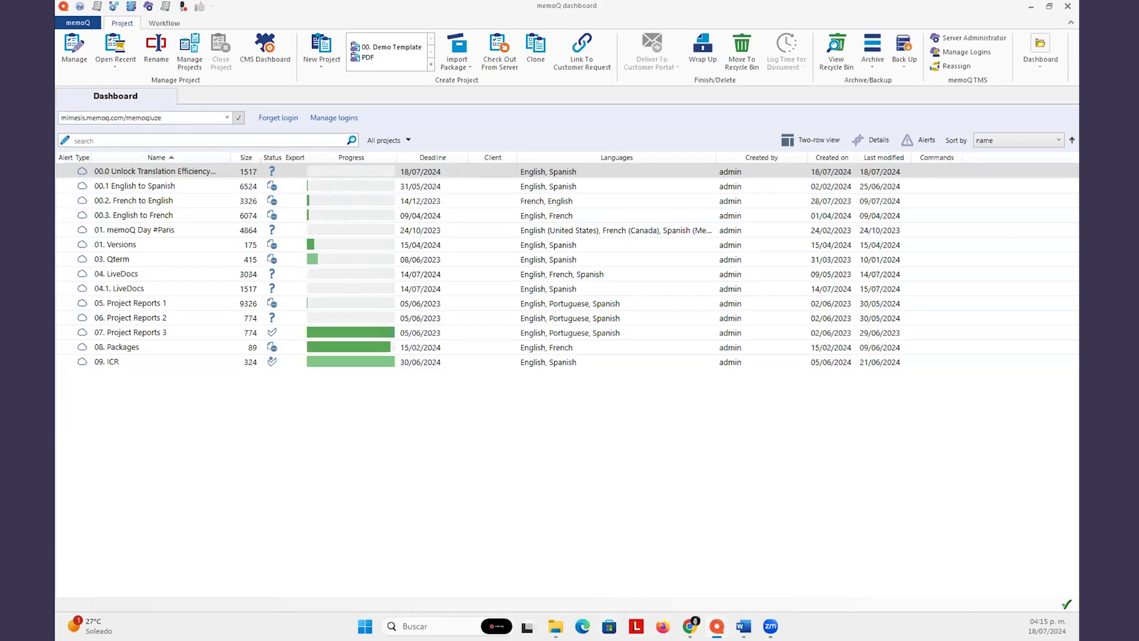
mouse_move(717, 626)
click(782, 558)
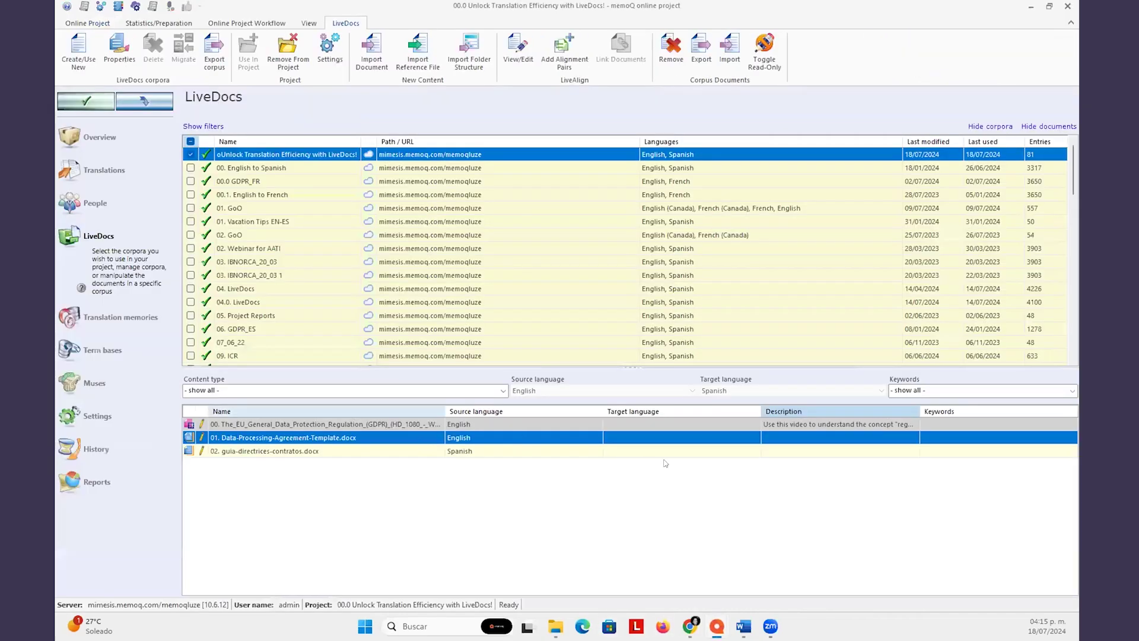
Add the description "Example" to "01. Data-Processing-Agreement-Template.docx" in the corpus document list
click(865, 436)
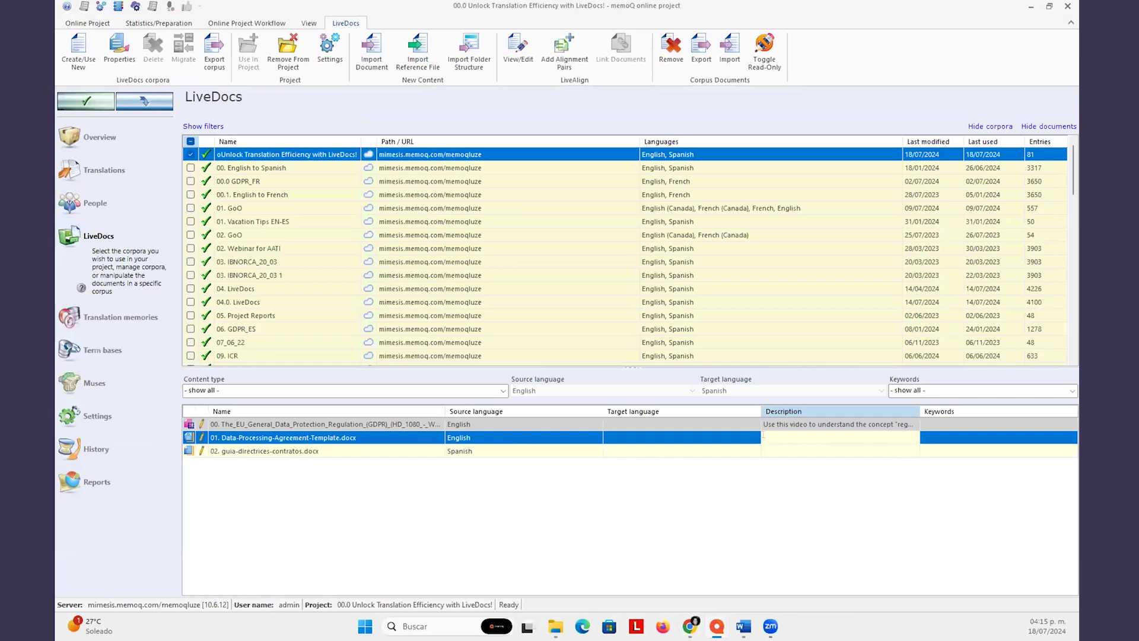
text(Example)
click(769, 452)
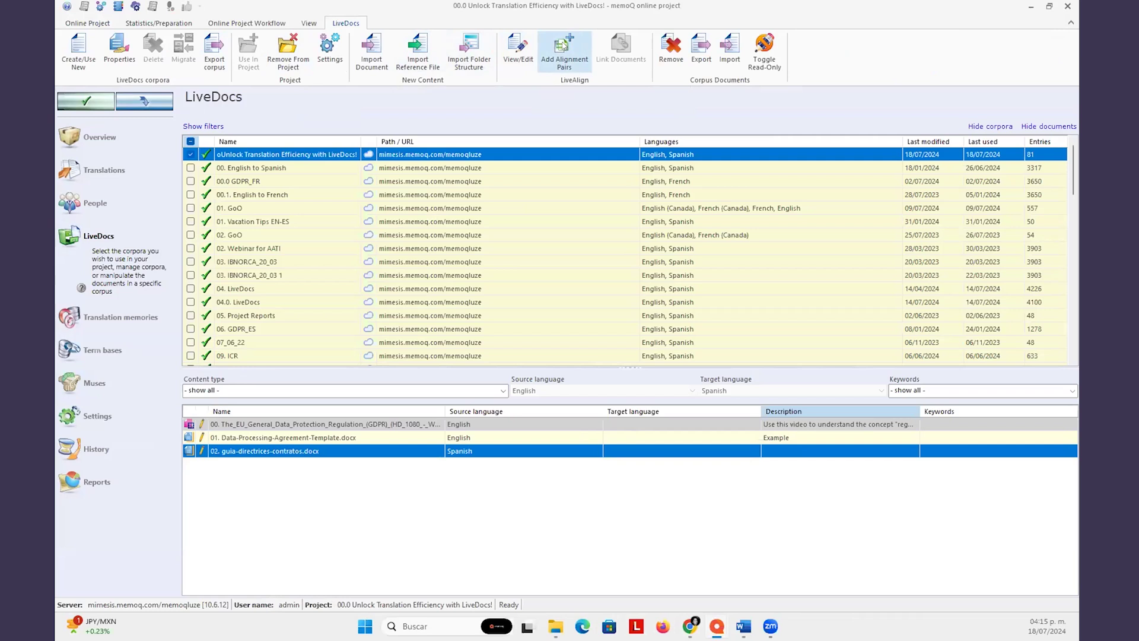
Switch to the browser, search EUR-Lex for "gdpr", and open Regulation (EU) 2016/679 to examine its available languages and formats
click(97, 166)
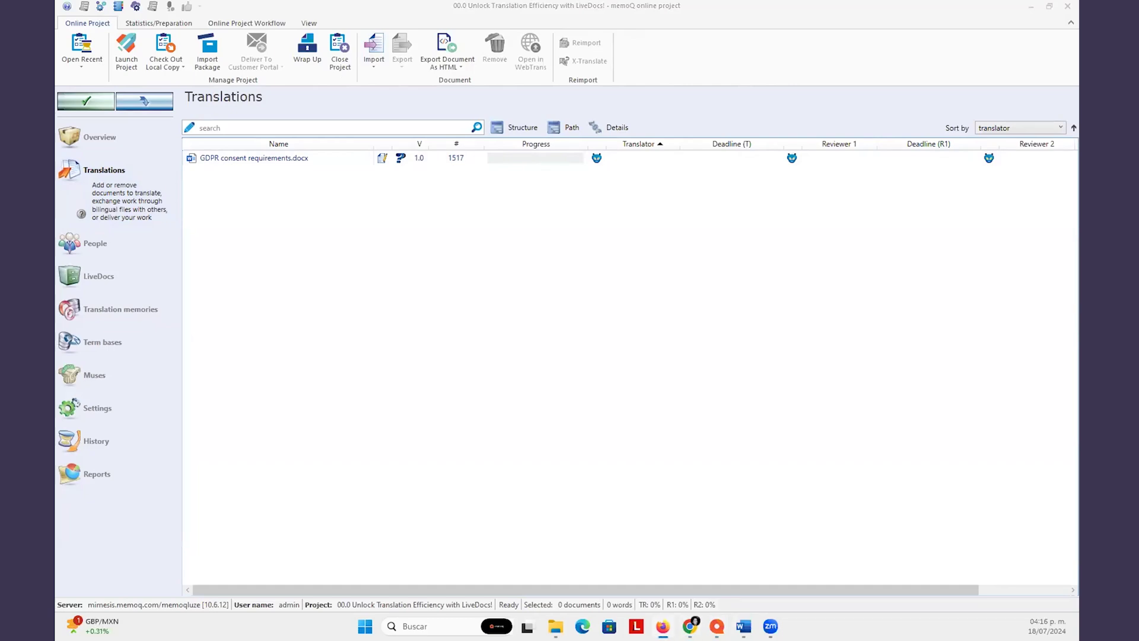
key(alt+Tab)
click(373, 219)
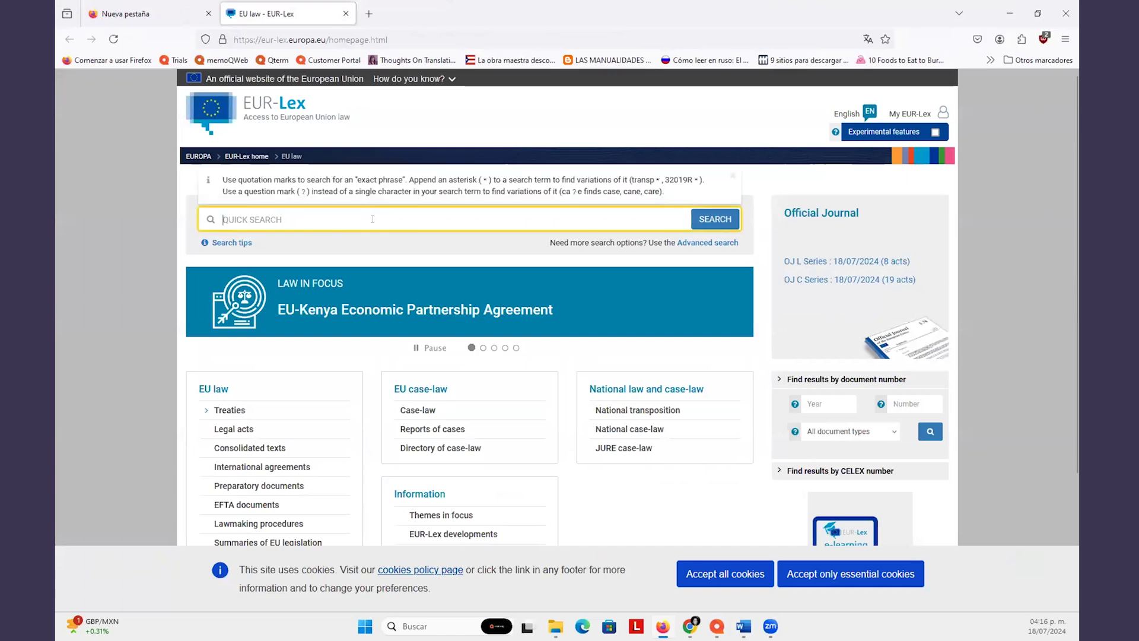
click(297, 96)
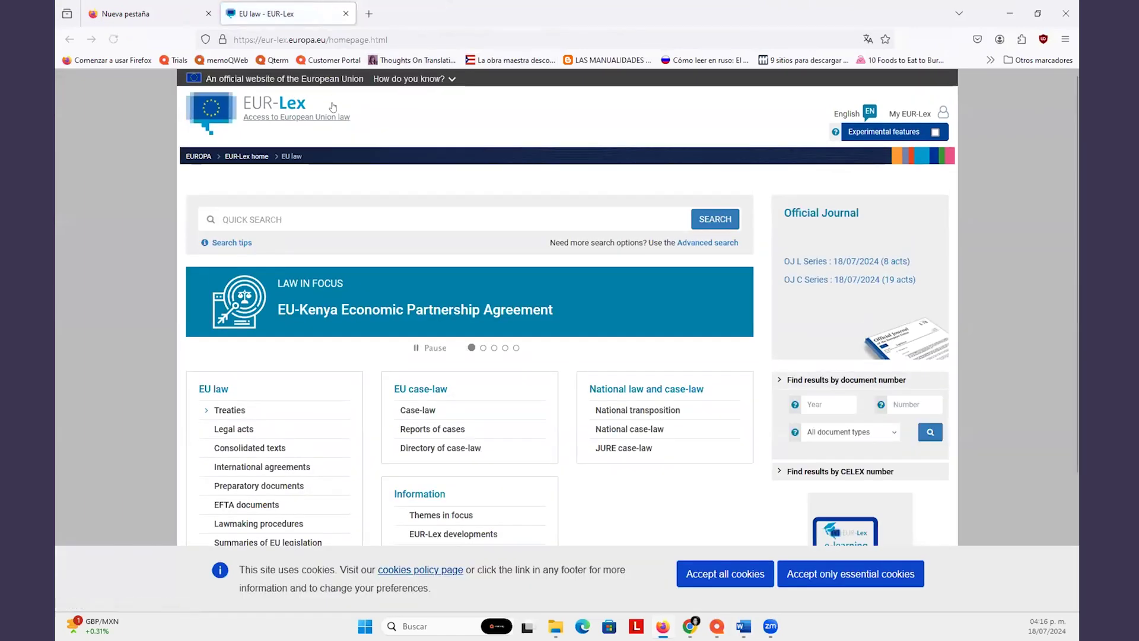
click(352, 212)
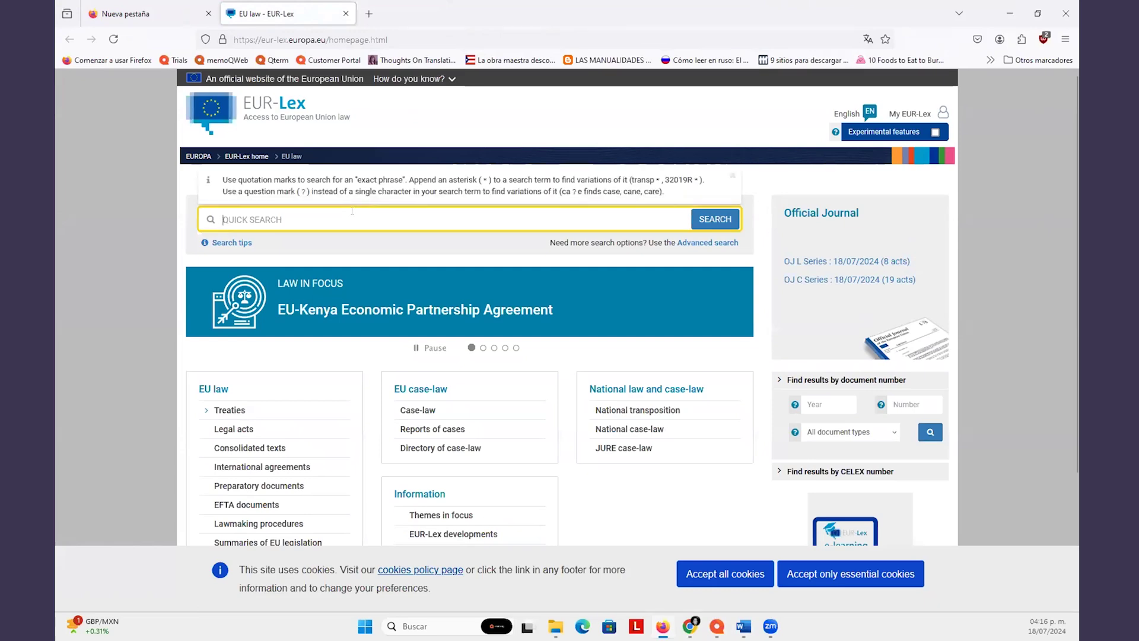
text(gdpr)
key(Return)
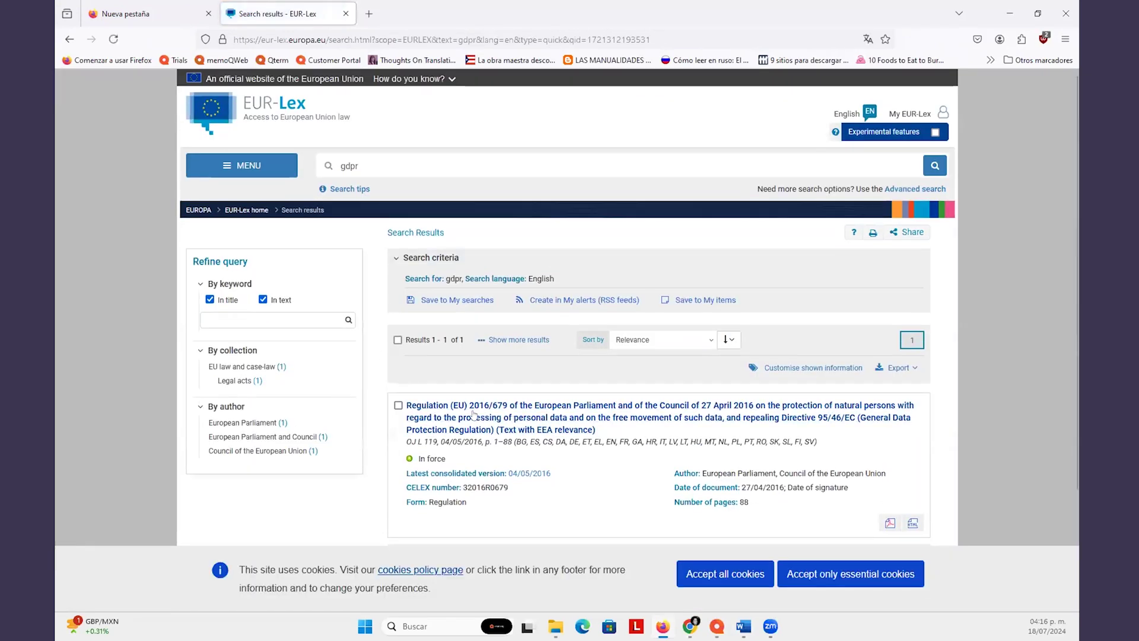
click(578, 416)
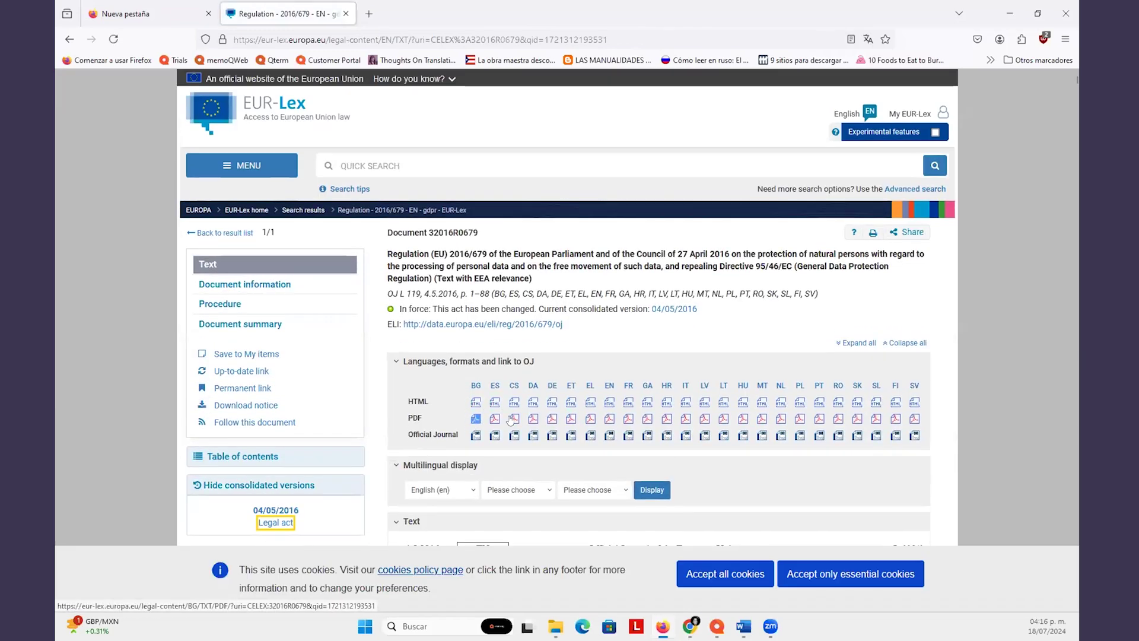
scroll(657, 380, down, 3)
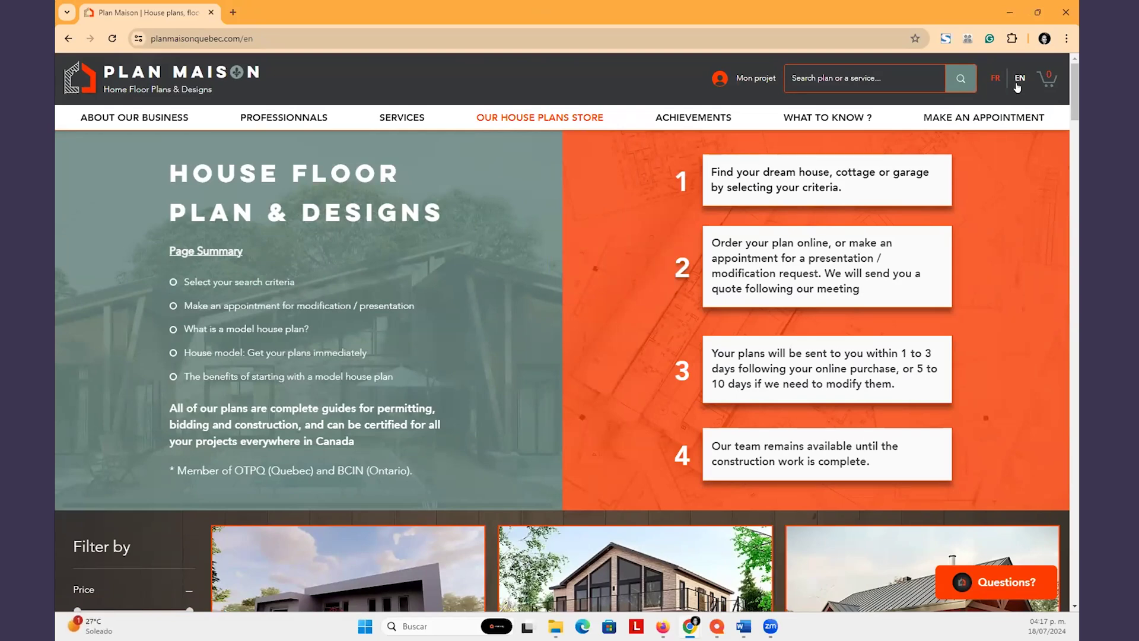
Examine the browser's options for saving the English Plan Maison web page, and switch the site to French
click(1067, 37)
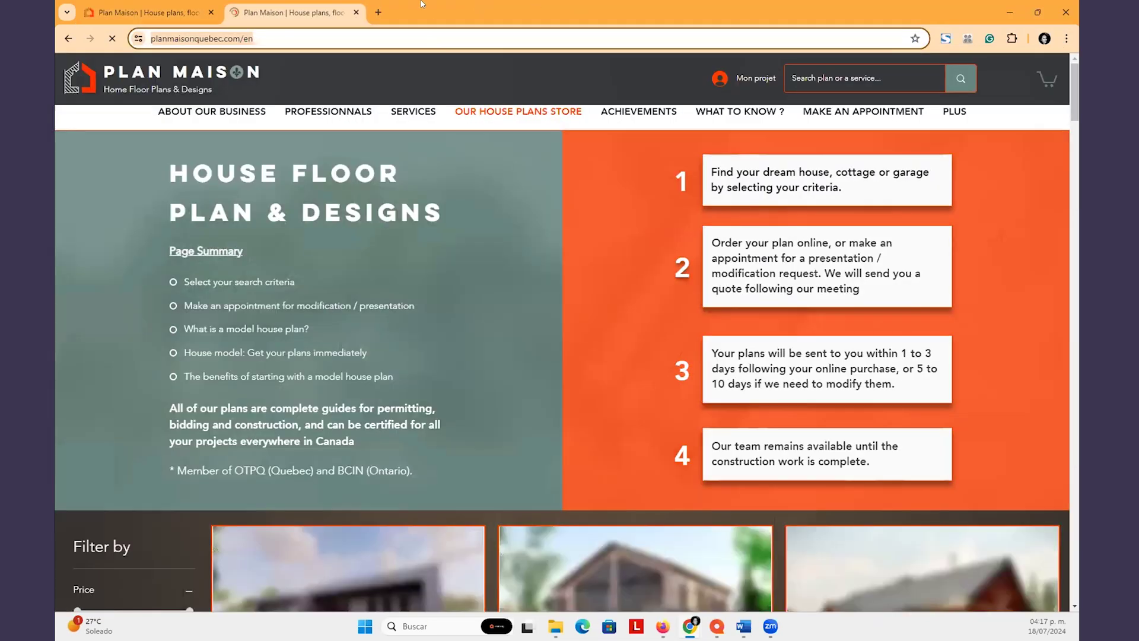
click(1066, 38)
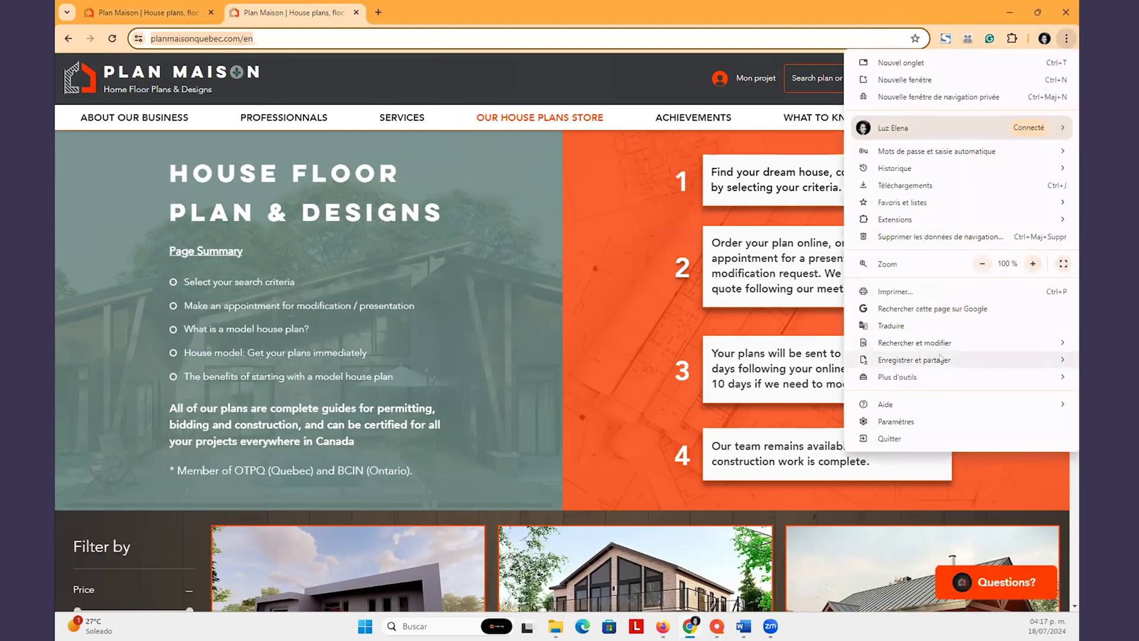
mouse_move(877, 360)
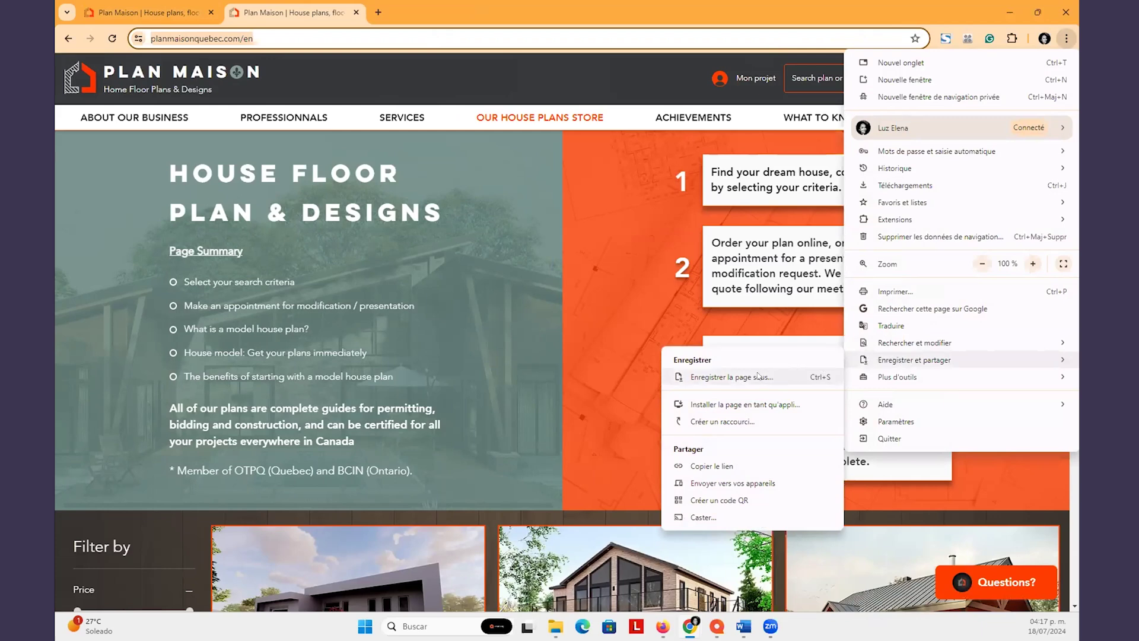
click(642, 284)
click(995, 79)
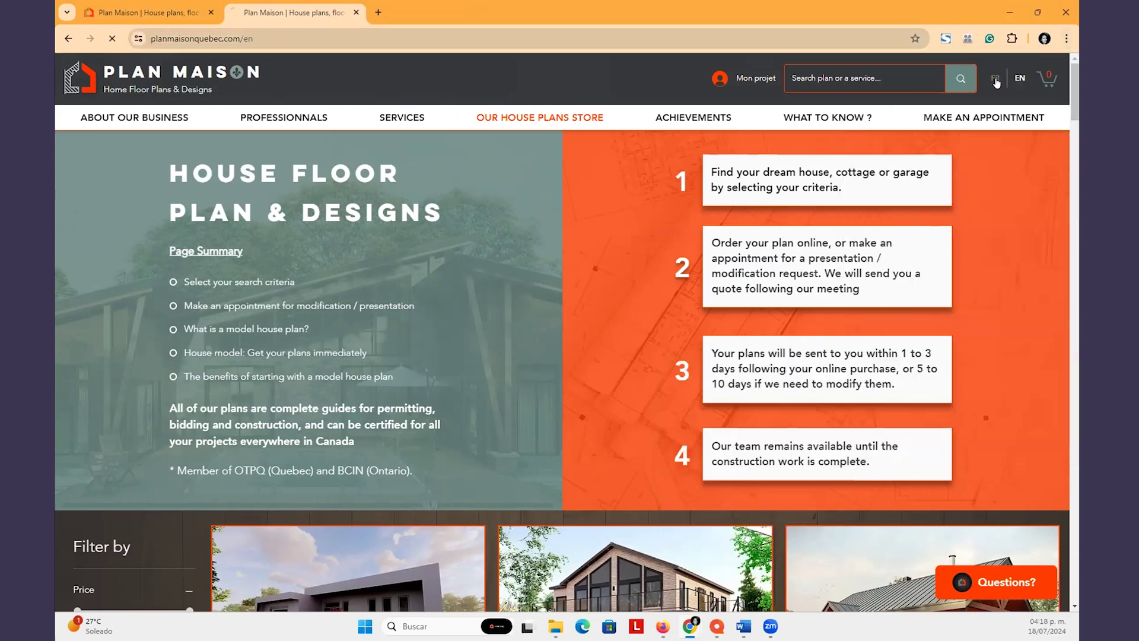
click(1012, 11)
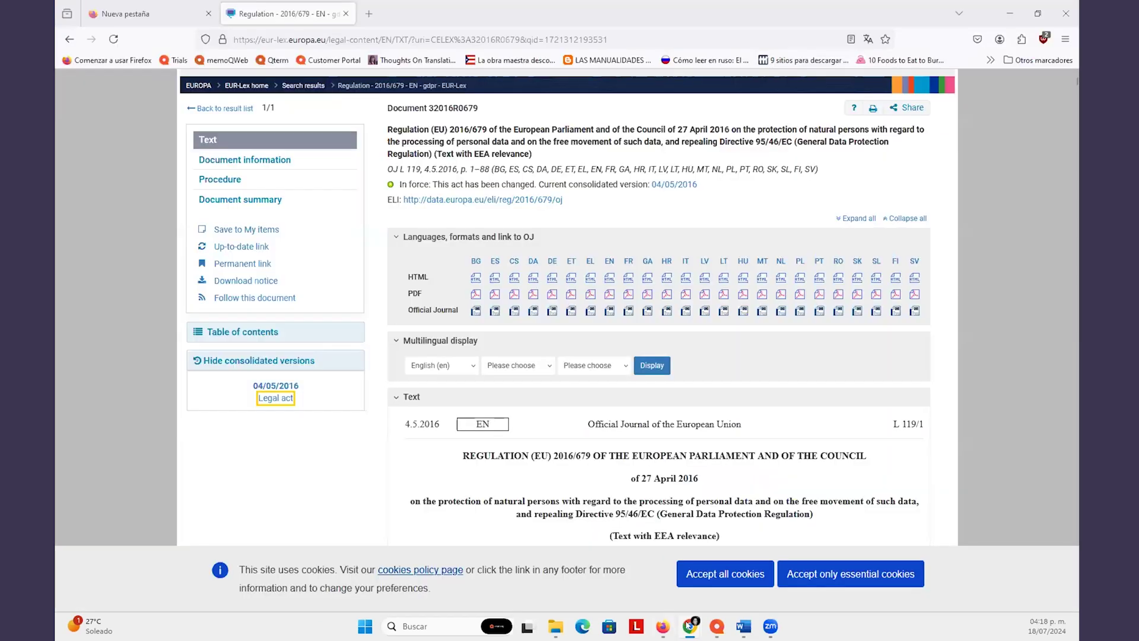
Return to the memoQ project's LiveDocs corpus and pair source "03. GDPR_EN_TXT_1.docx" with target "03. GDPR_ES_TXT_1.docx" for alignment
mouse_move(717, 626)
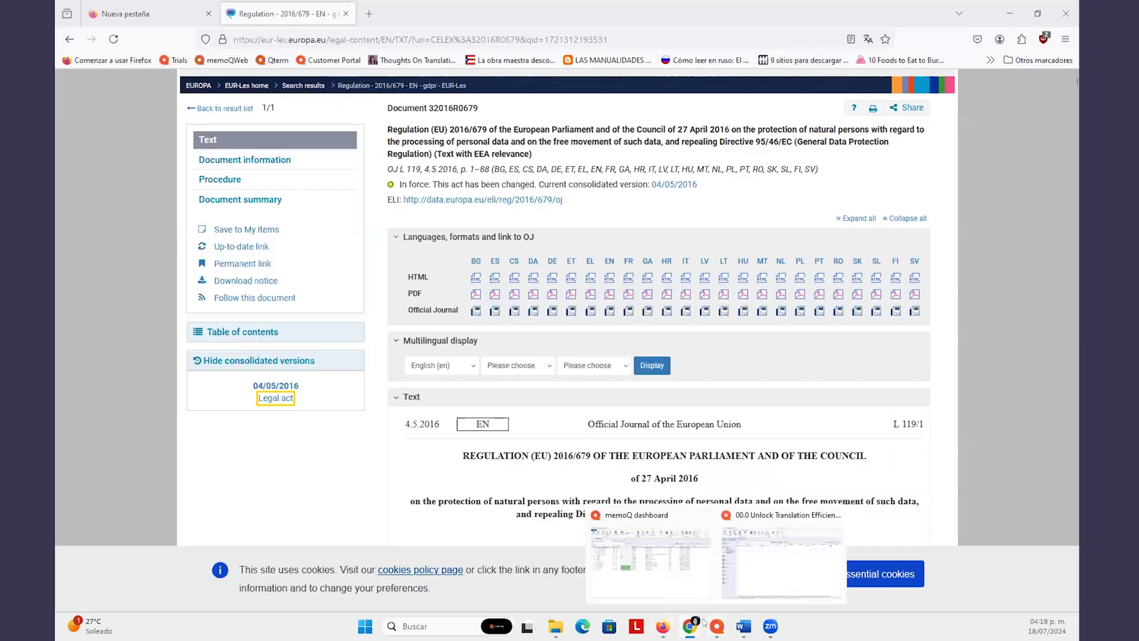
click(740, 583)
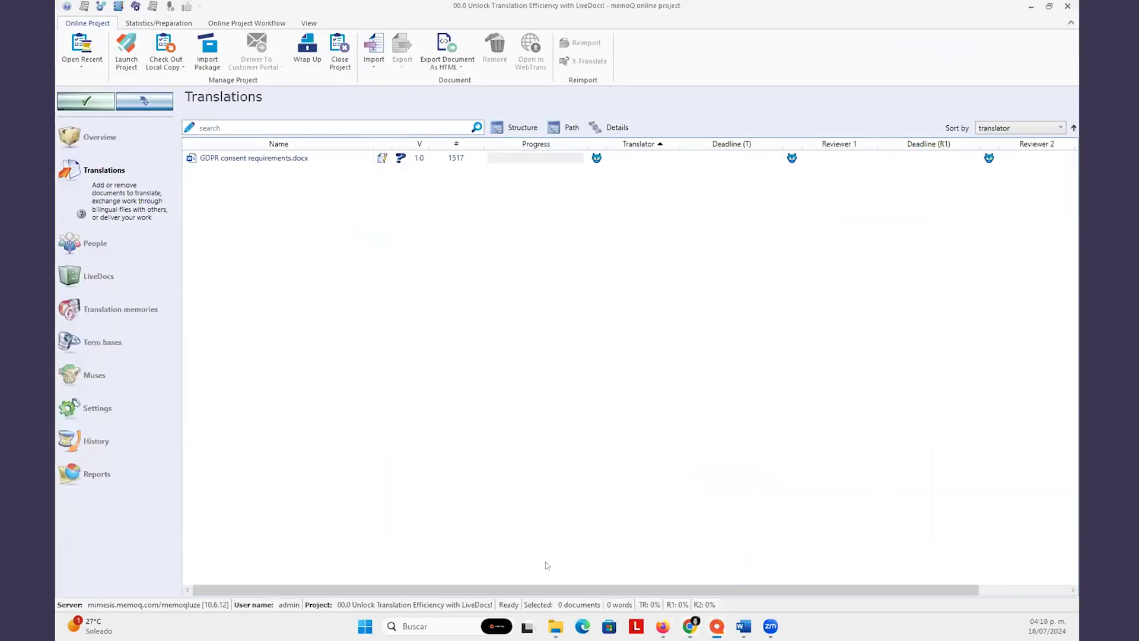
click(122, 289)
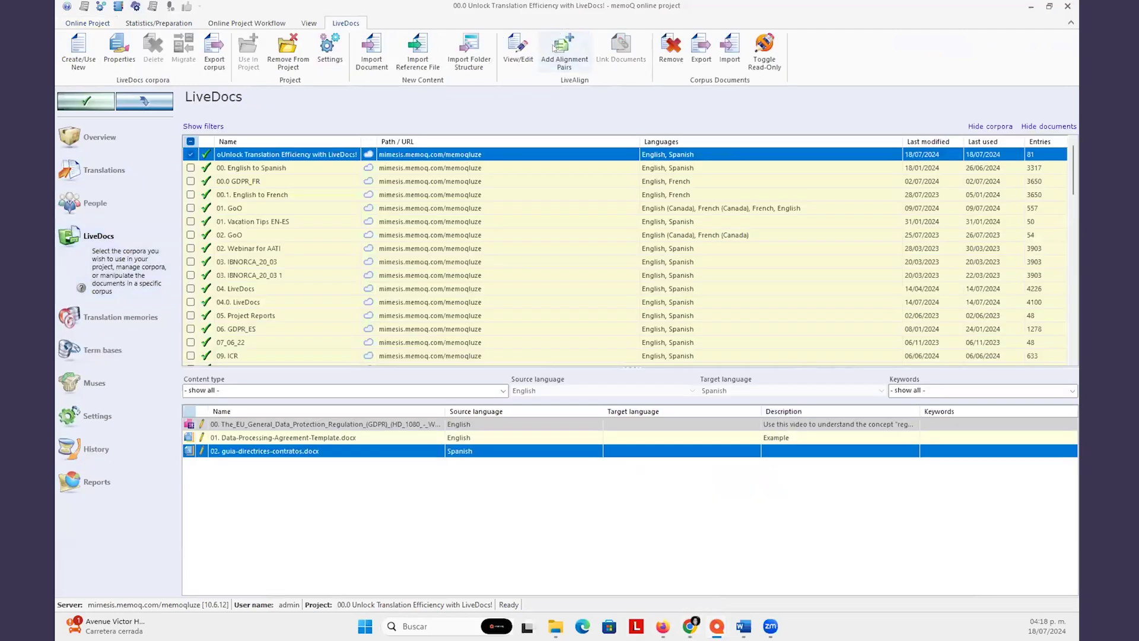
click(558, 46)
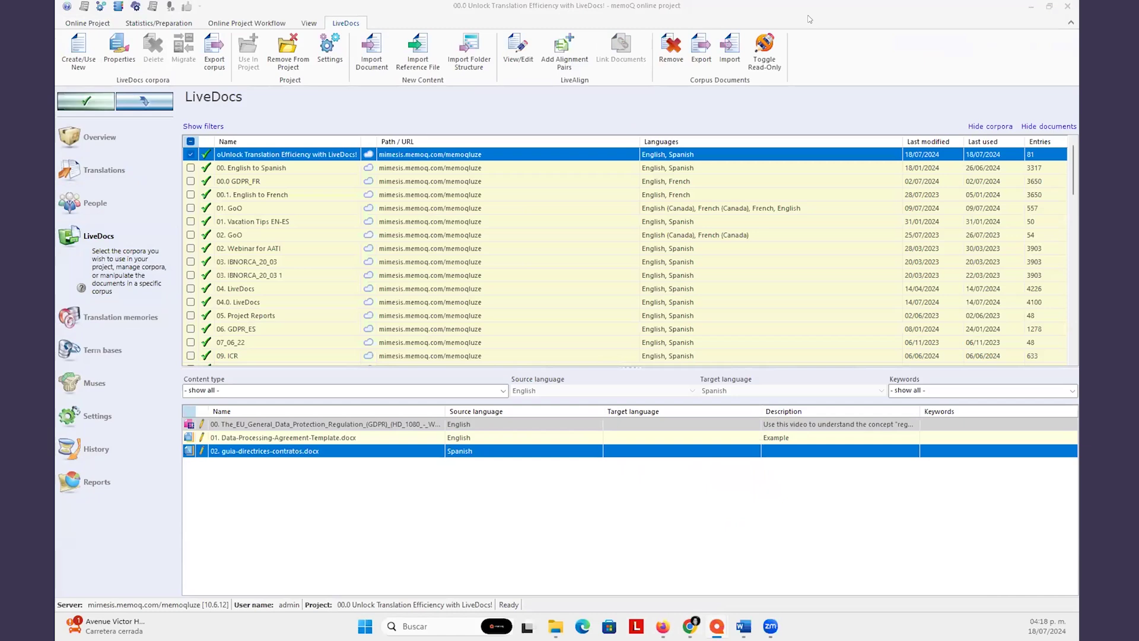
click(254, 245)
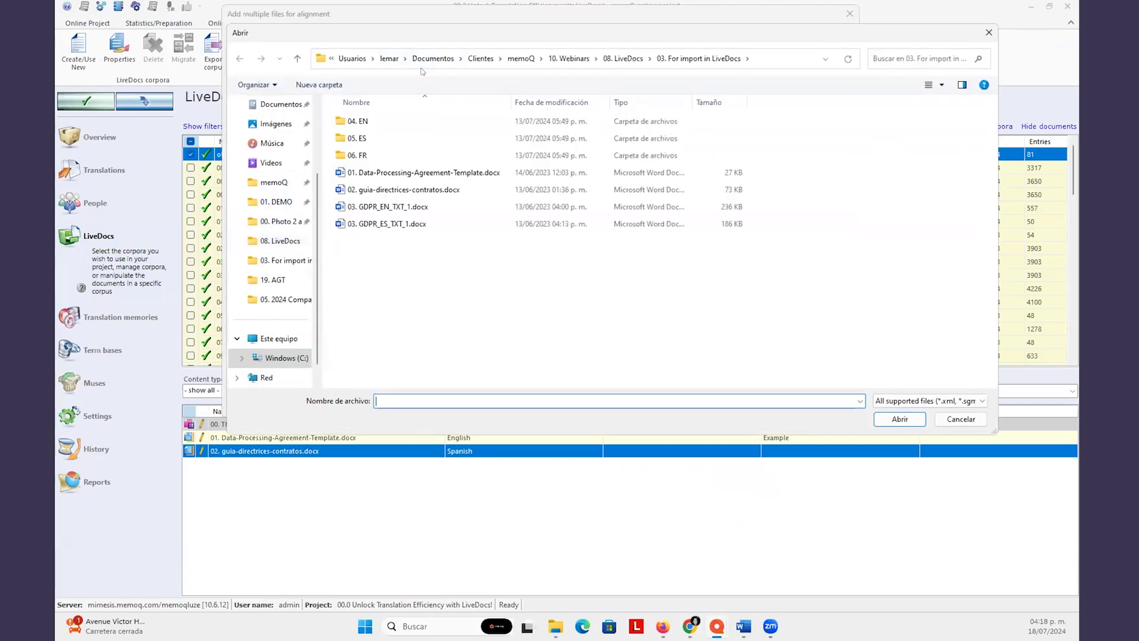
double_click(394, 208)
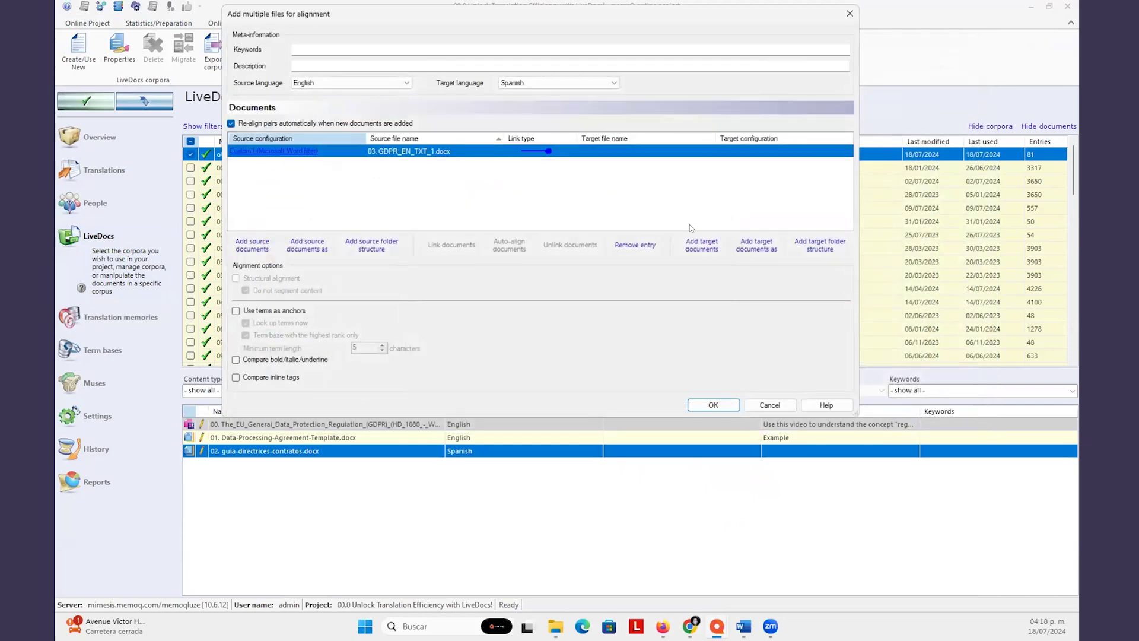
click(689, 247)
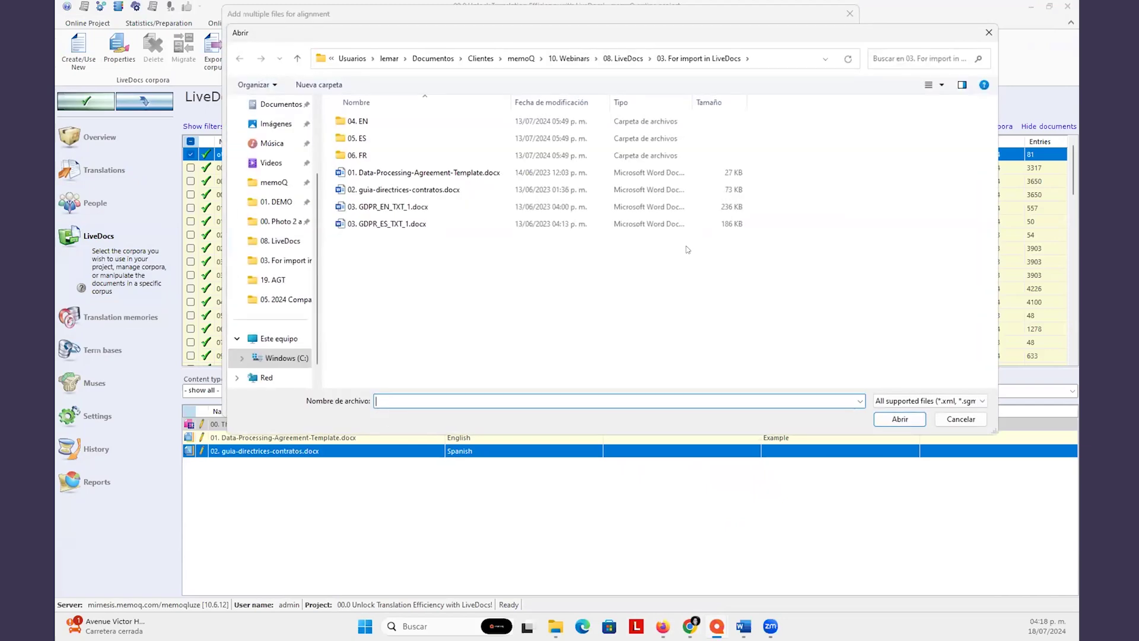
double_click(372, 228)
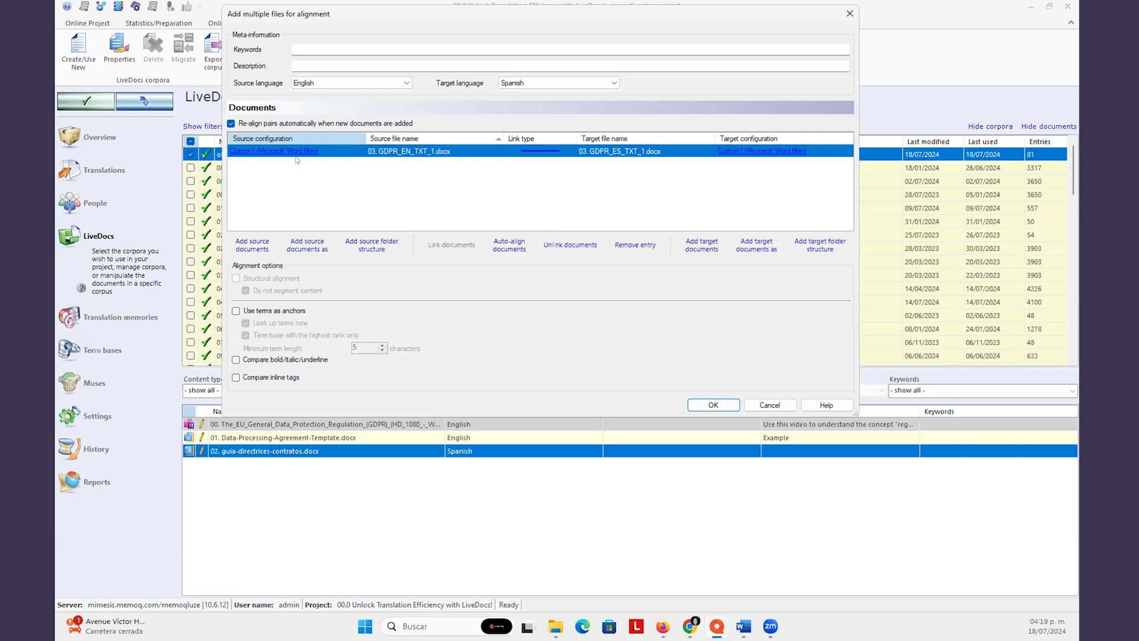
Check the import filters offered for the source document, add the English–Spanish alignment pair to the corpus, and select it
click(255, 152)
click(688, 30)
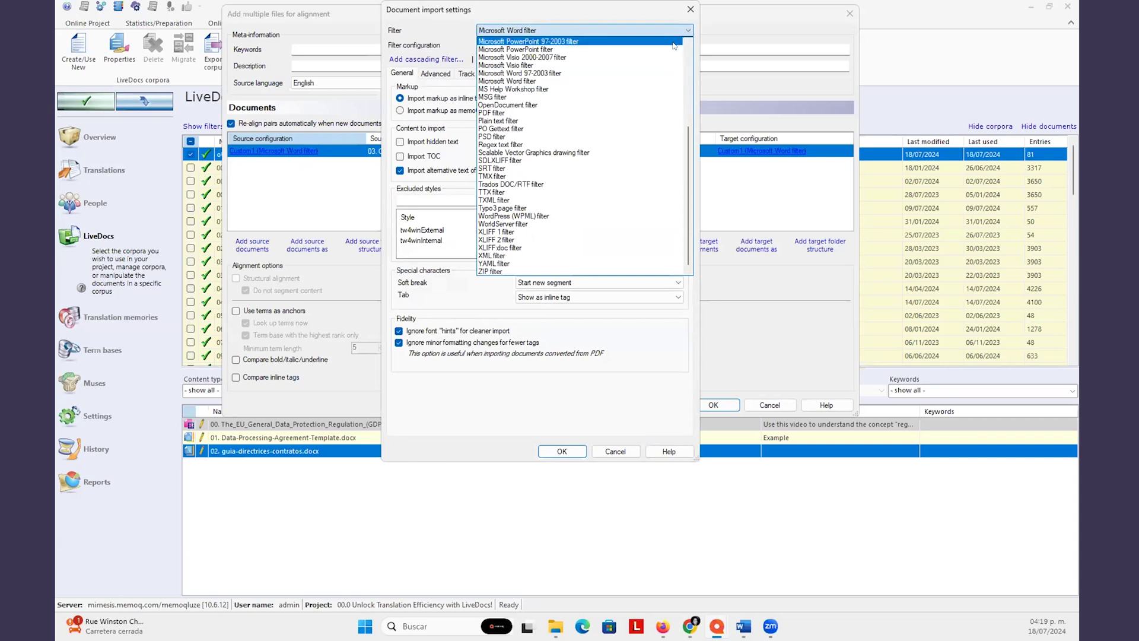
click(688, 11)
click(687, 12)
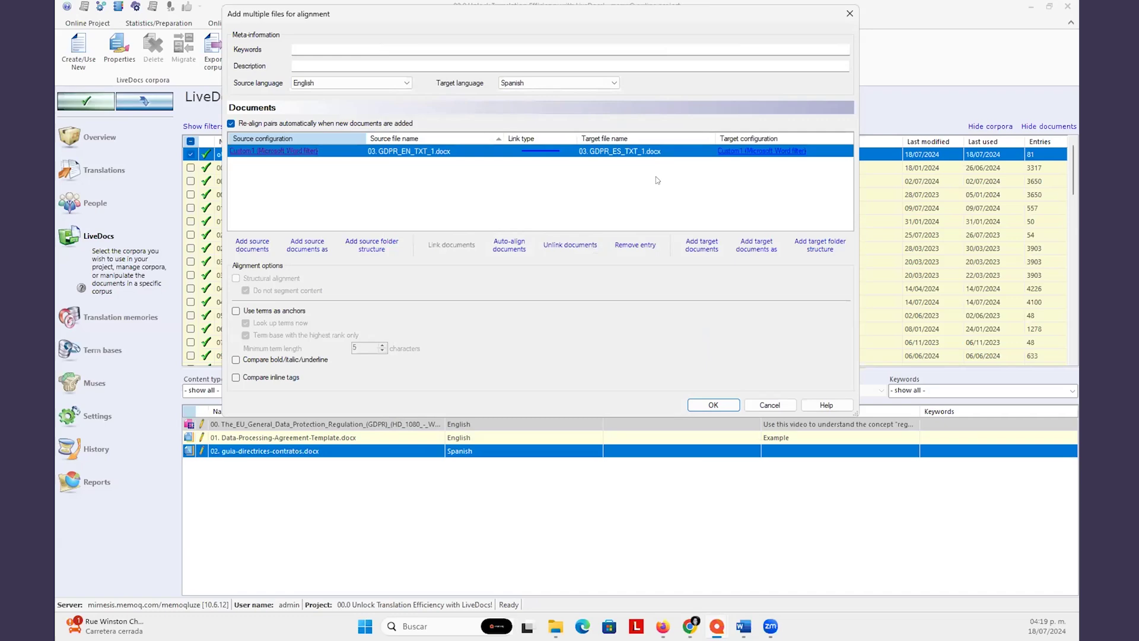
click(712, 405)
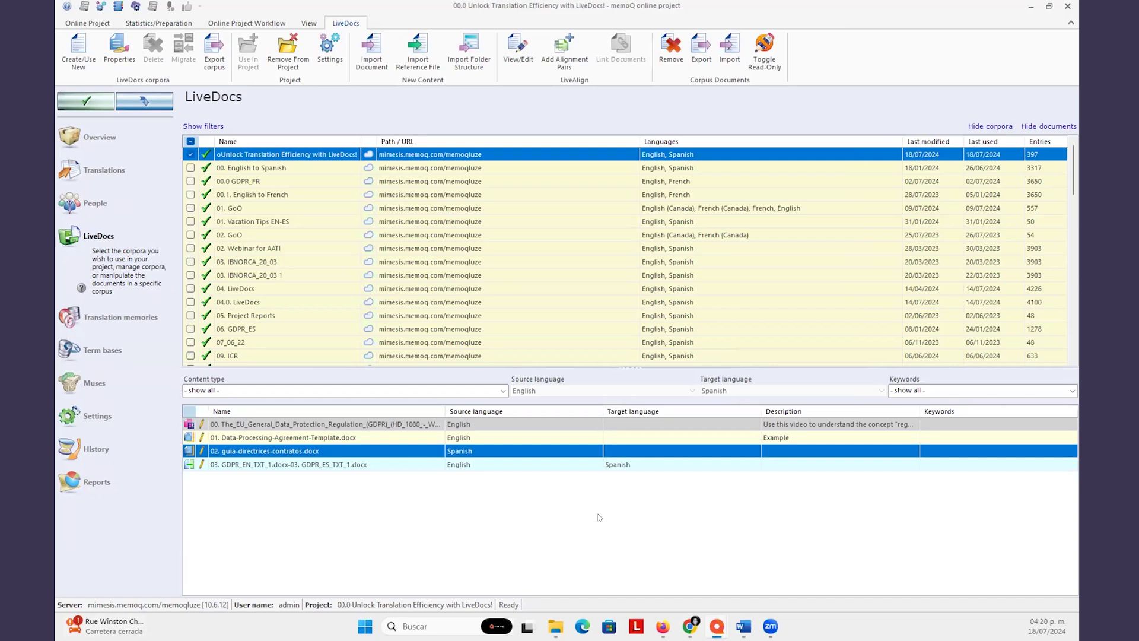
click(522, 465)
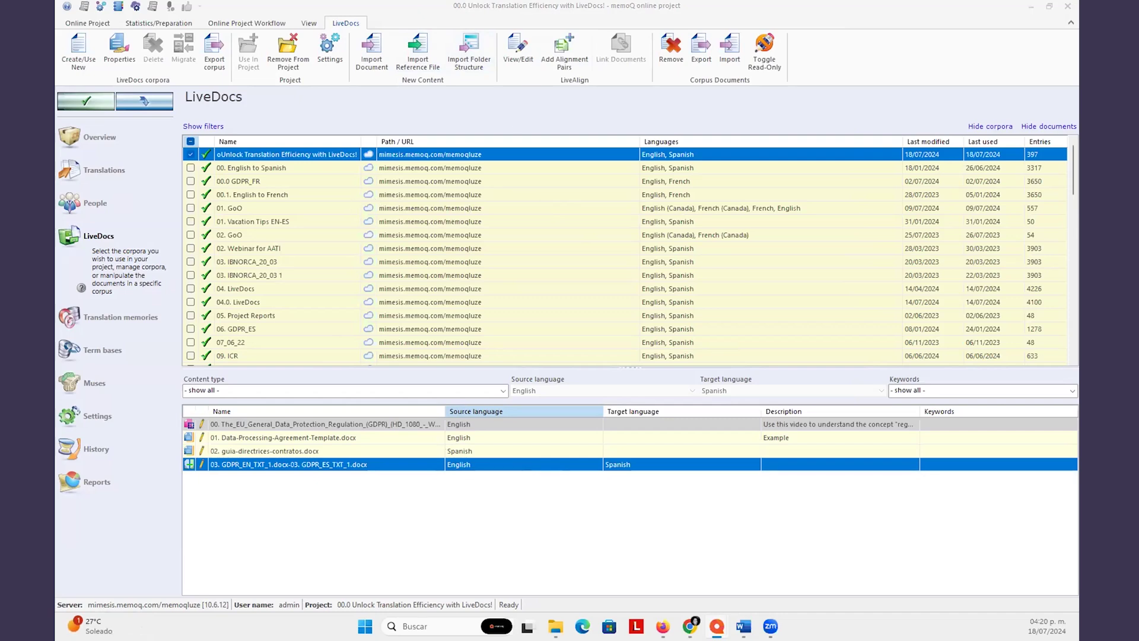
Start another set of alignment pairs and add the folder "04. EN" as the source folder structure with default Word filter settings
click(565, 51)
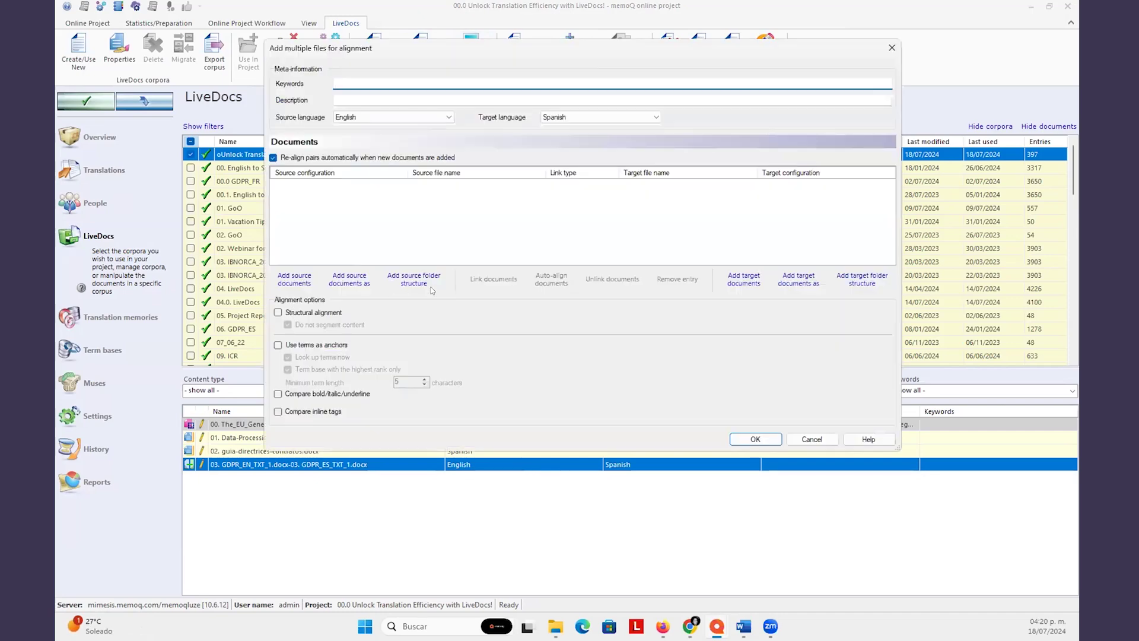
click(411, 278)
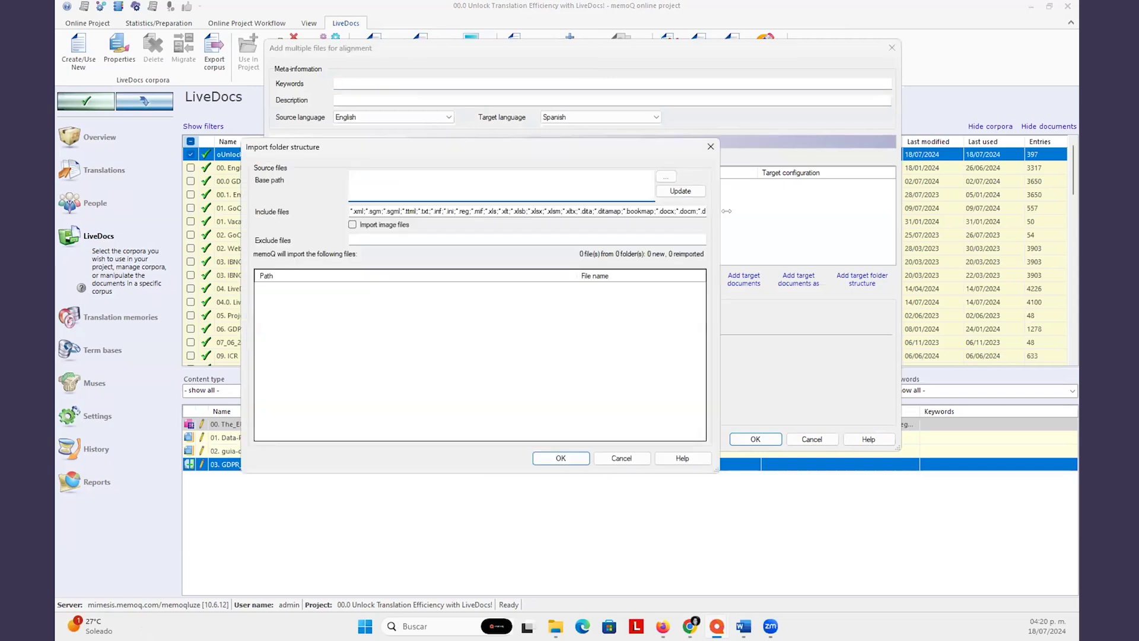
click(667, 182)
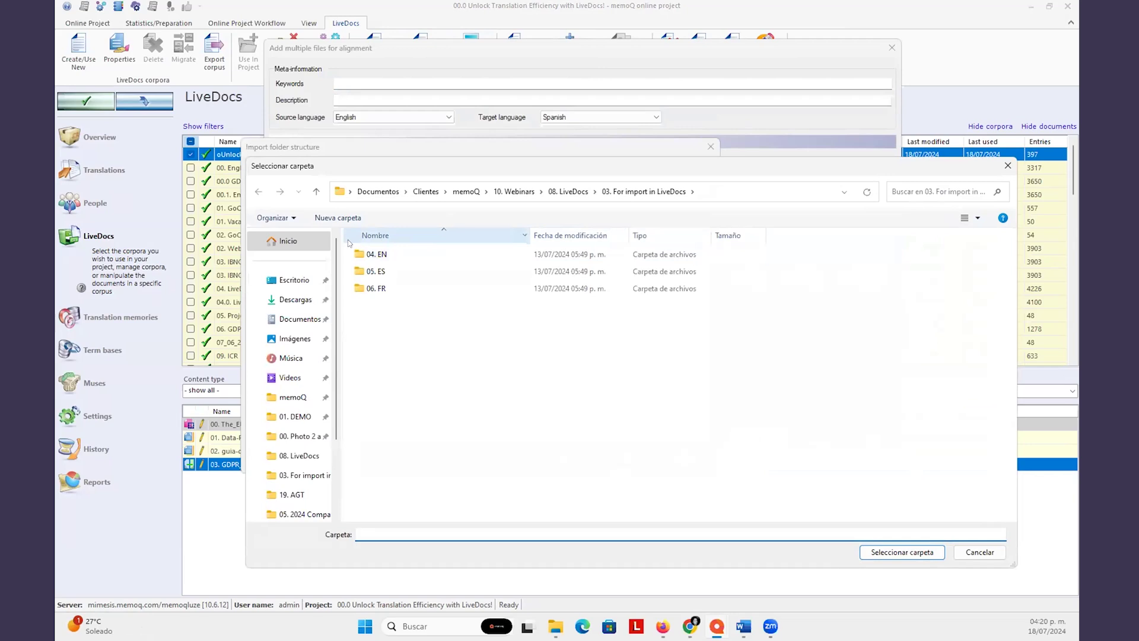
double_click(374, 257)
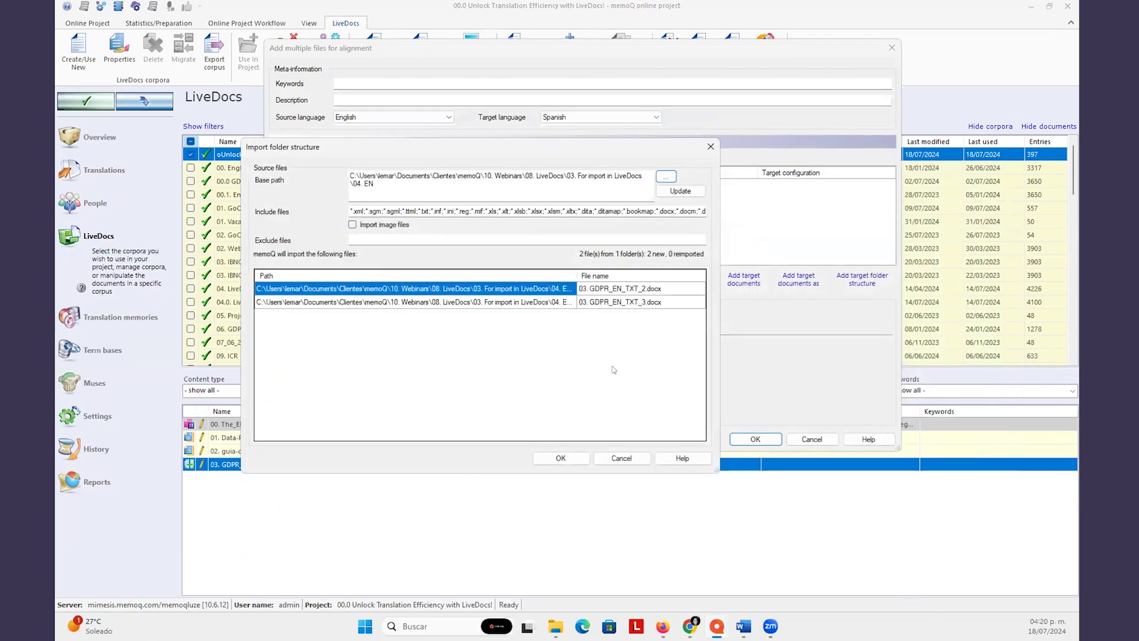
click(560, 459)
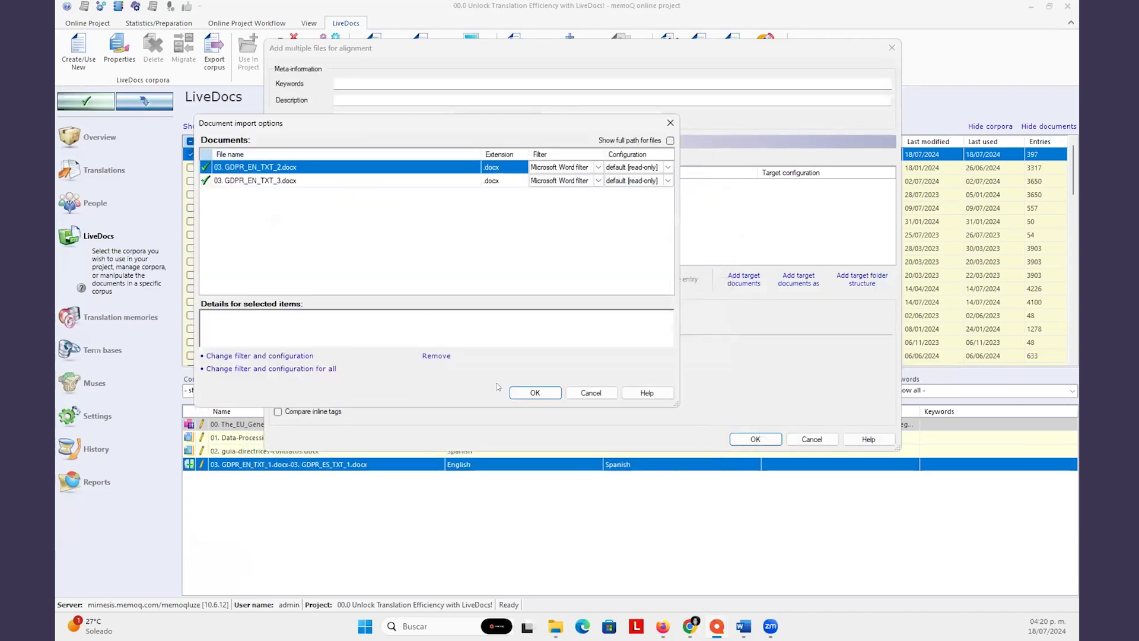
click(527, 393)
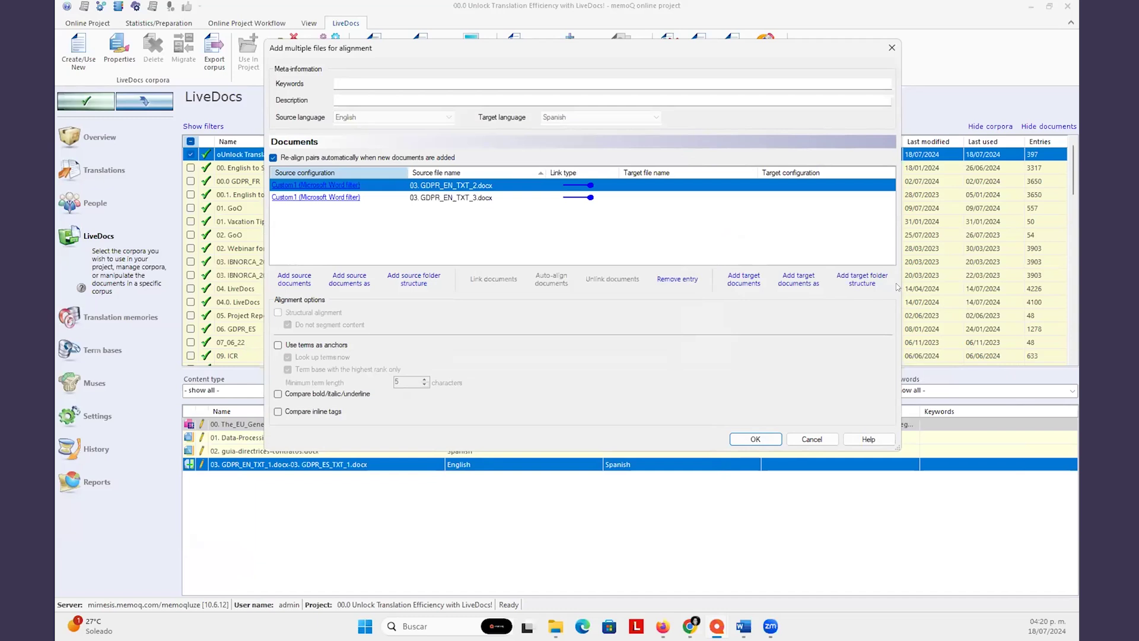
Add the folder "05. ES" as the target folder structure for the alignment pairs and accept its import options
click(866, 274)
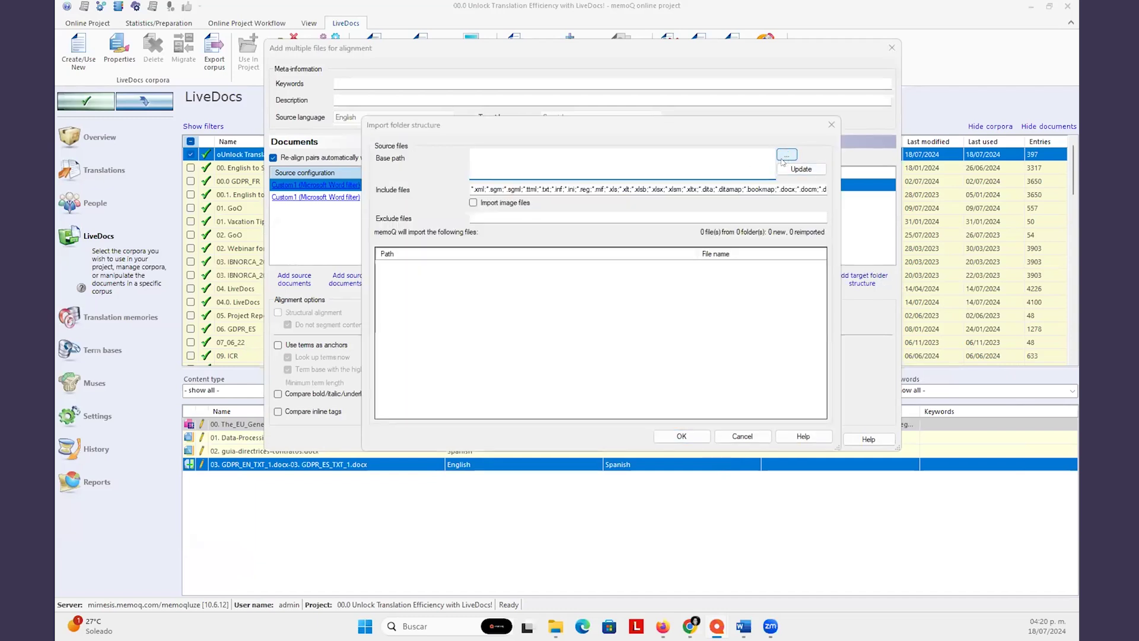
click(786, 156)
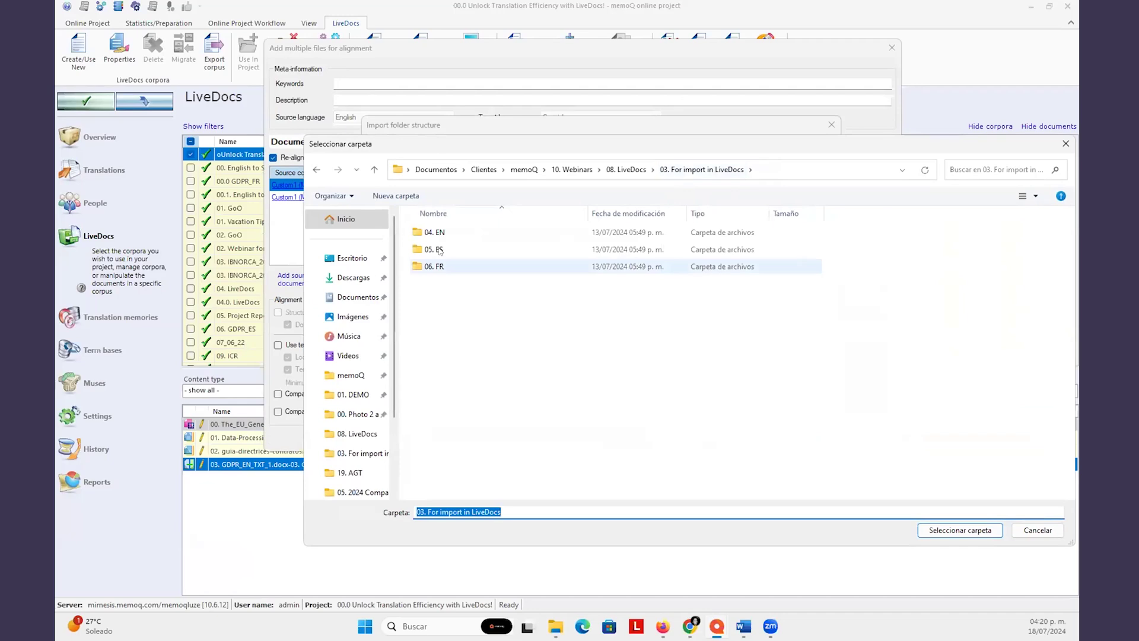
double_click(440, 252)
click(966, 530)
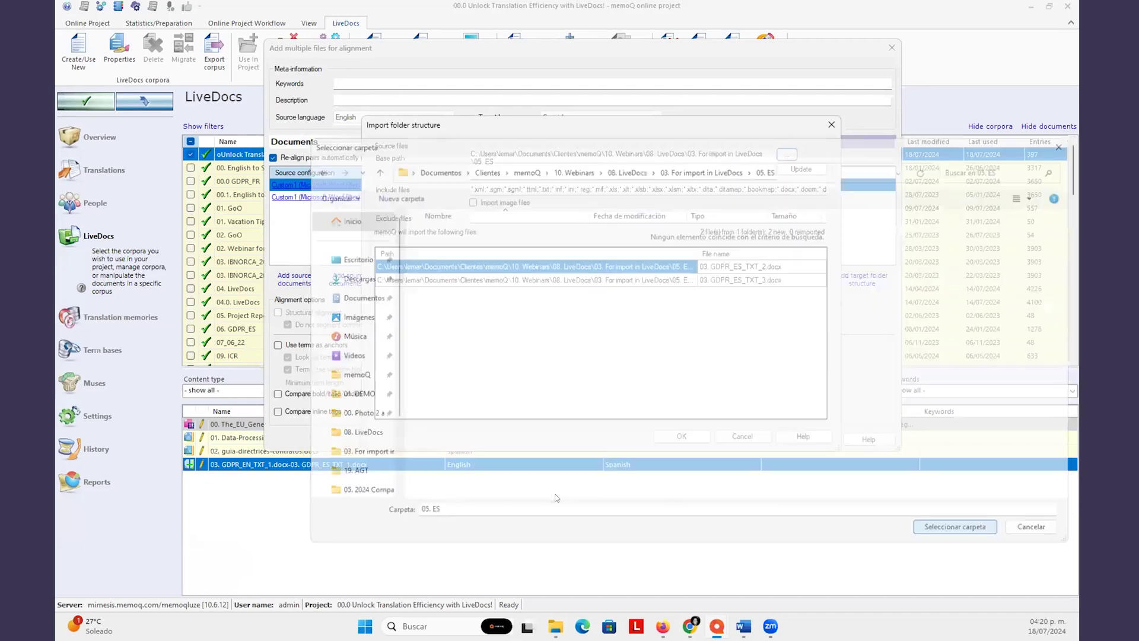
click(692, 438)
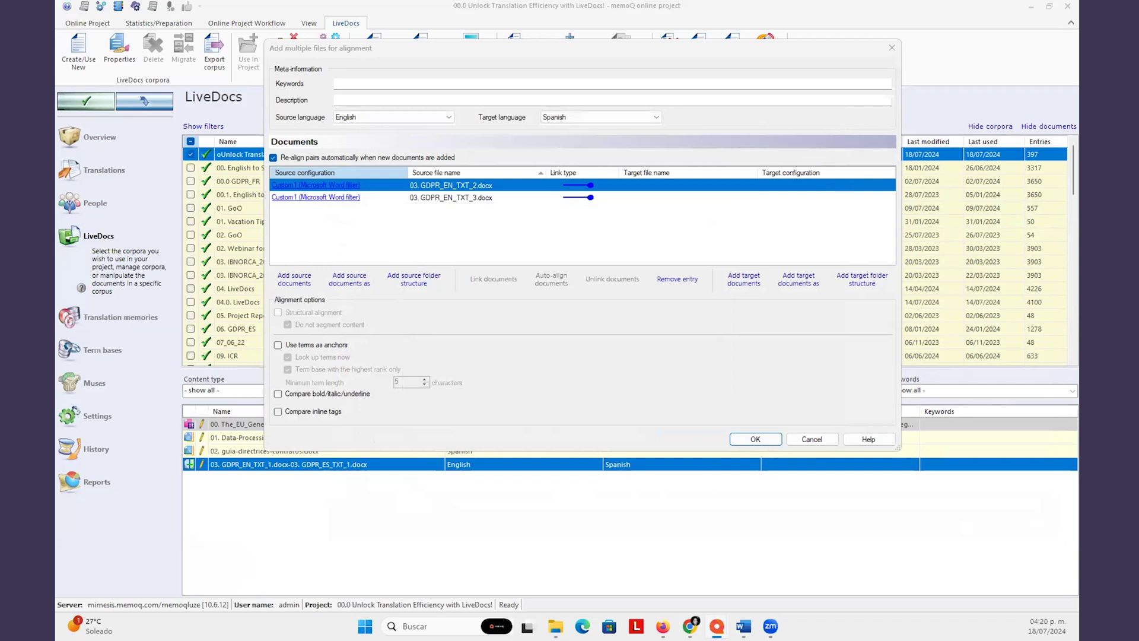
click(667, 424)
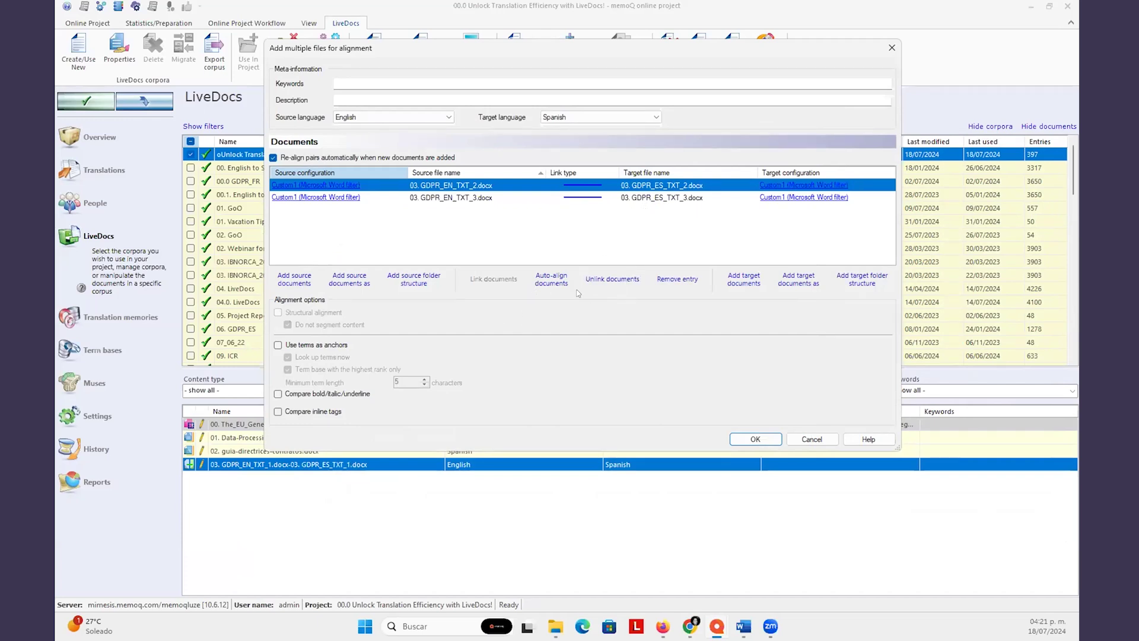
Add the linked TXT_2 and TXT_3 alignment pairs to the corpus, and import the "05. RGPD" bilingual .mqxlz file with the keyword "External"
click(756, 440)
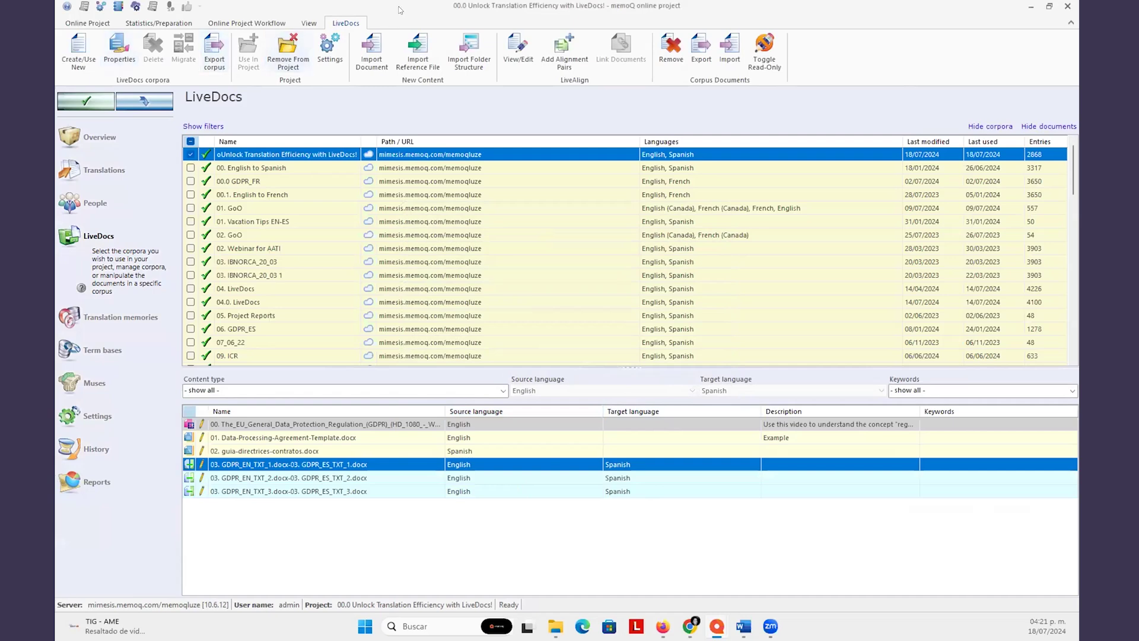
click(377, 46)
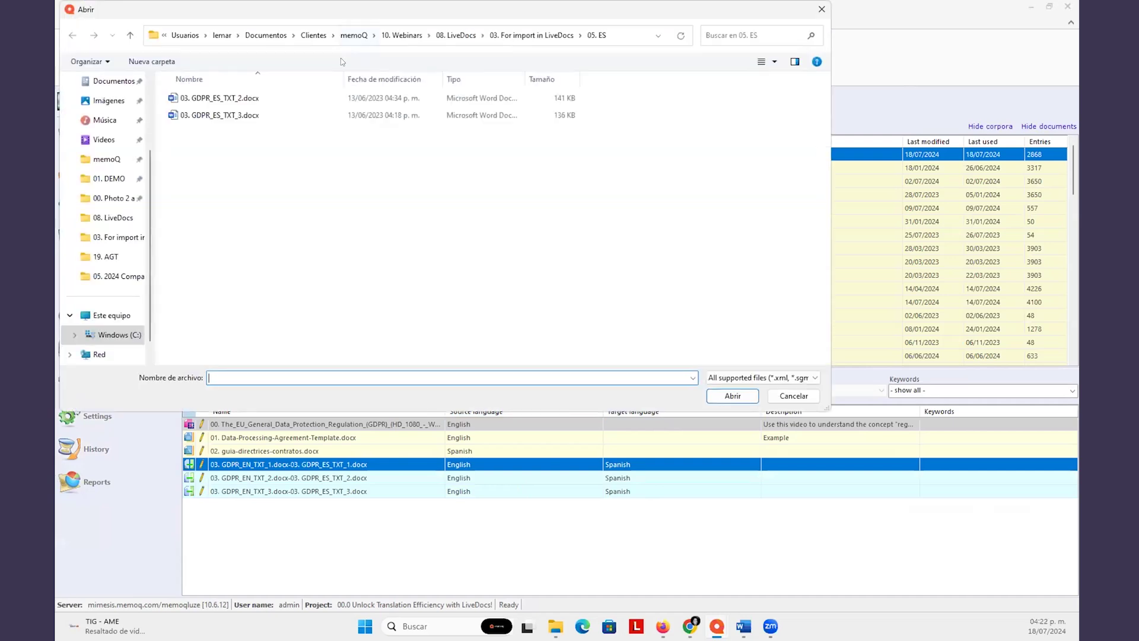
click(531, 35)
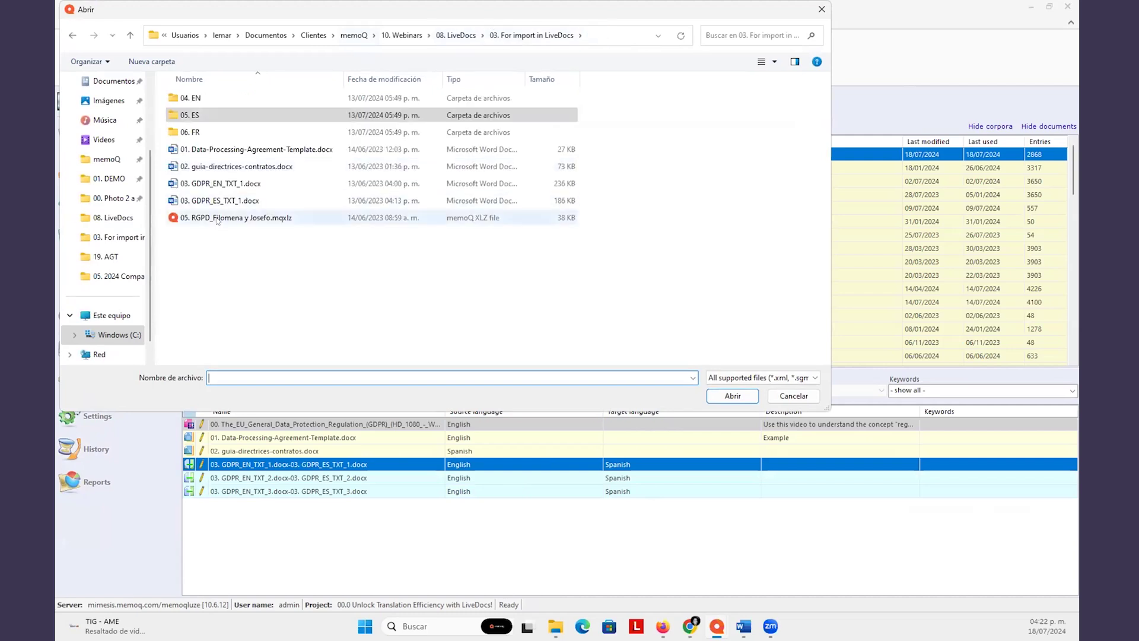
double_click(215, 218)
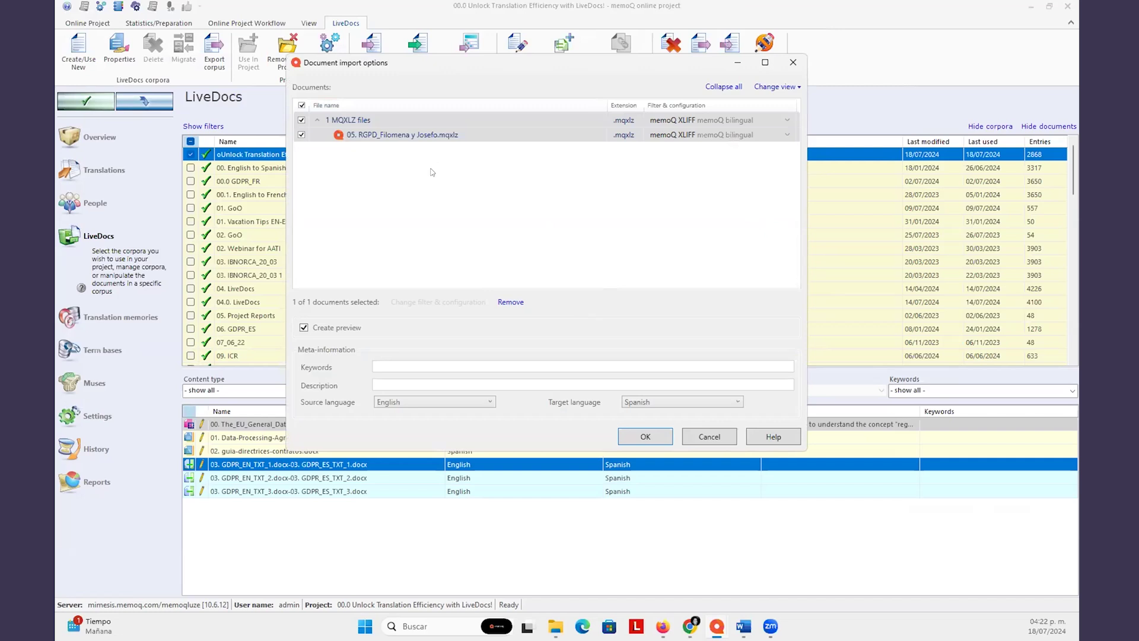
click(446, 367)
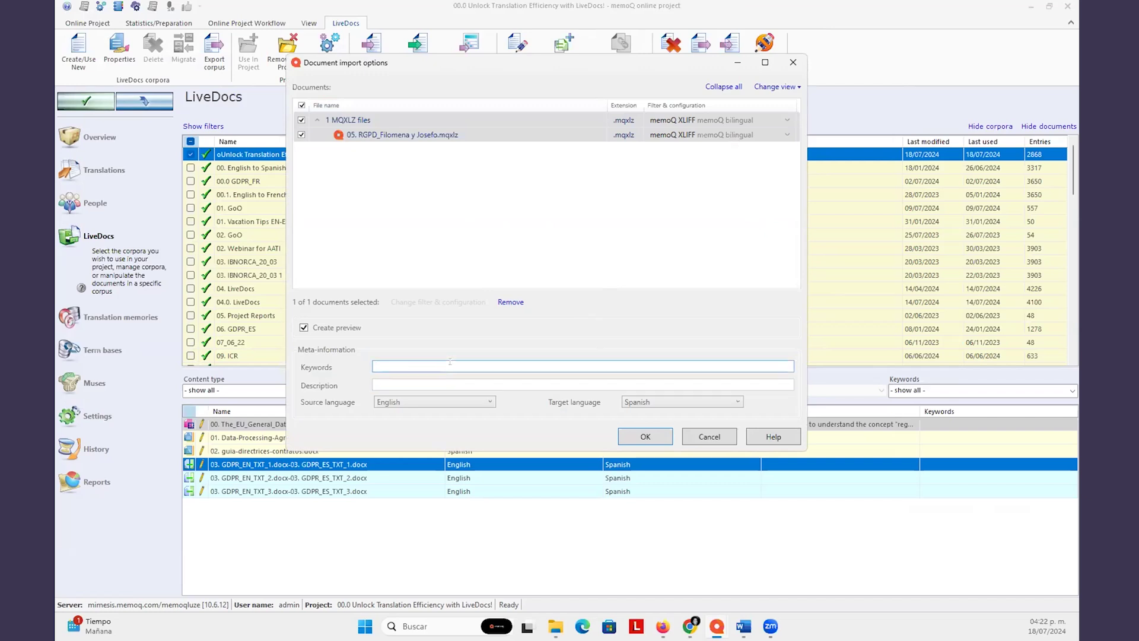
text(External)
click(635, 437)
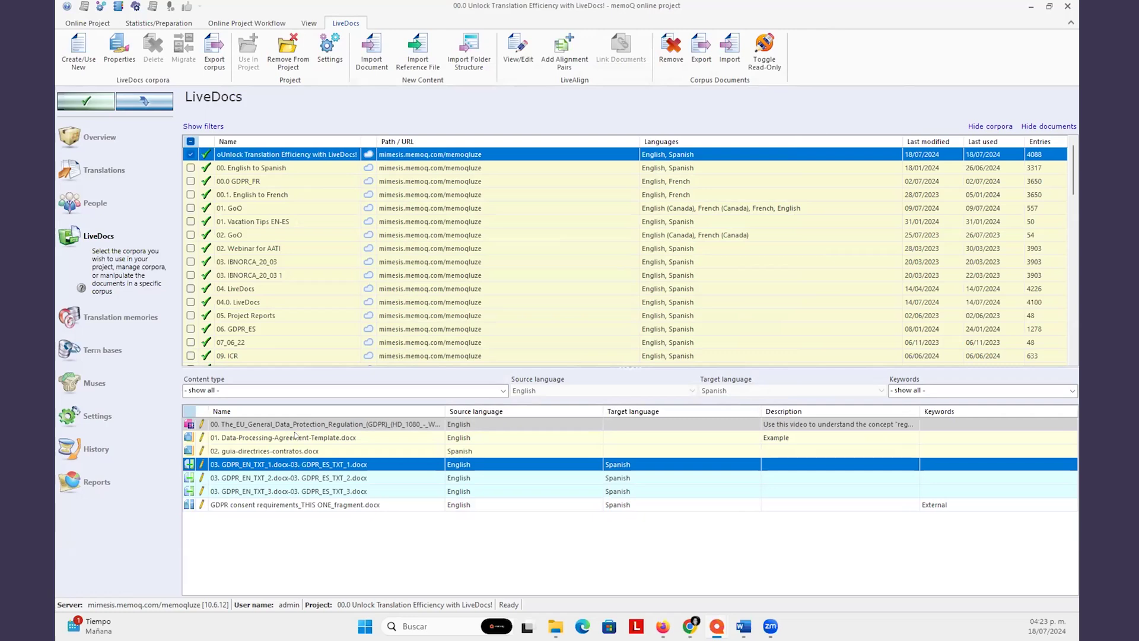
Check out a local copy of the online project and open "GDPR consent requirements.docx" for translation
click(305, 424)
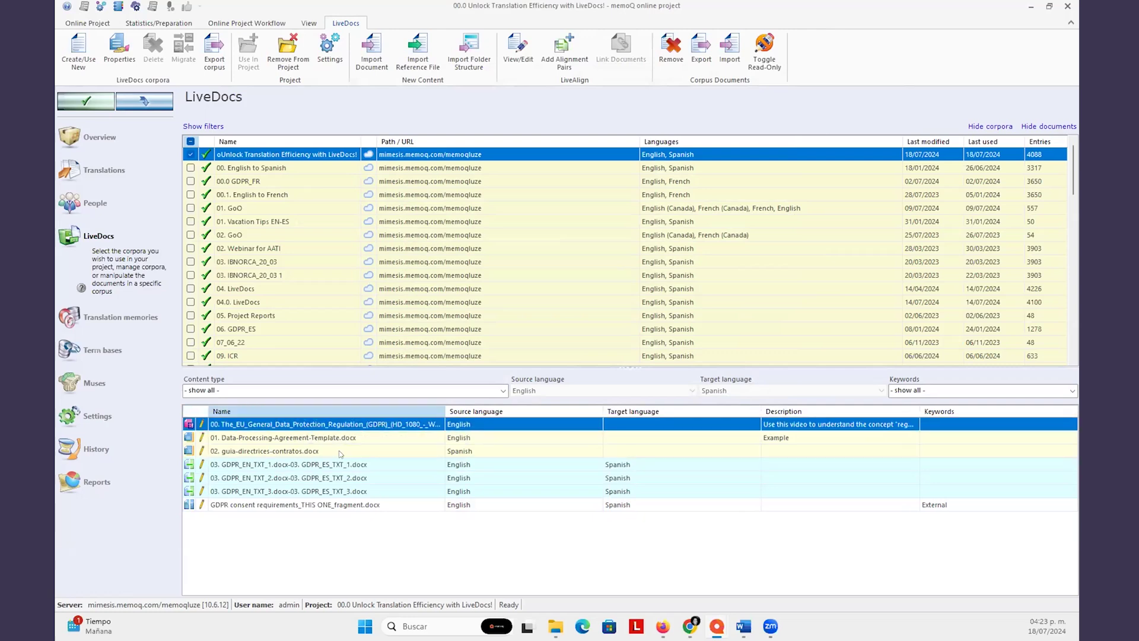
click(424, 505)
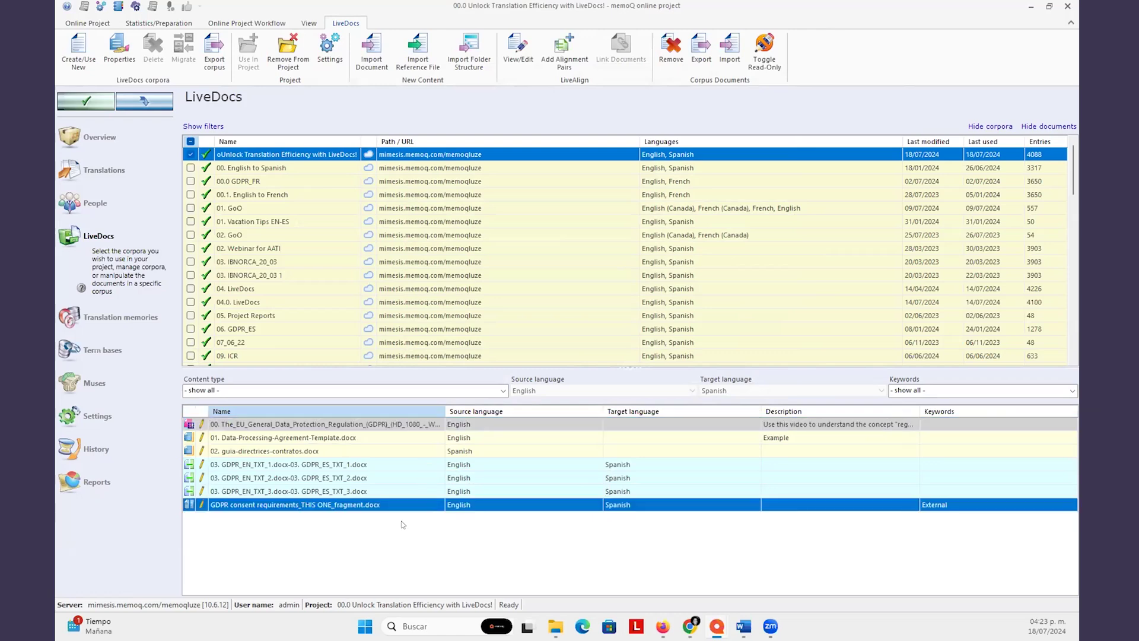
click(105, 171)
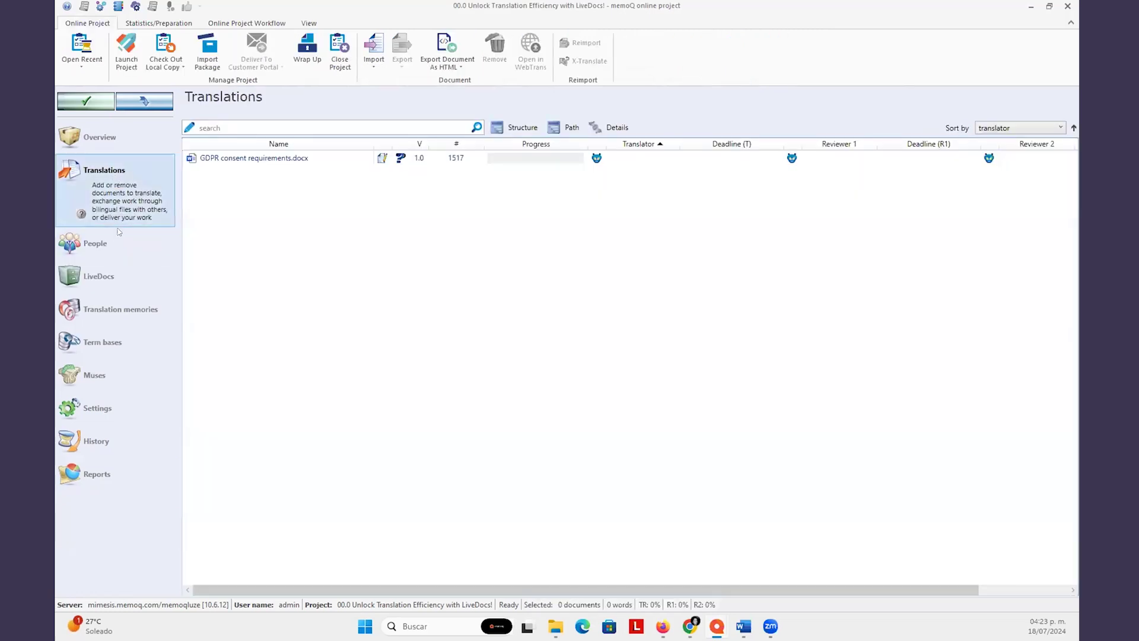
click(226, 161)
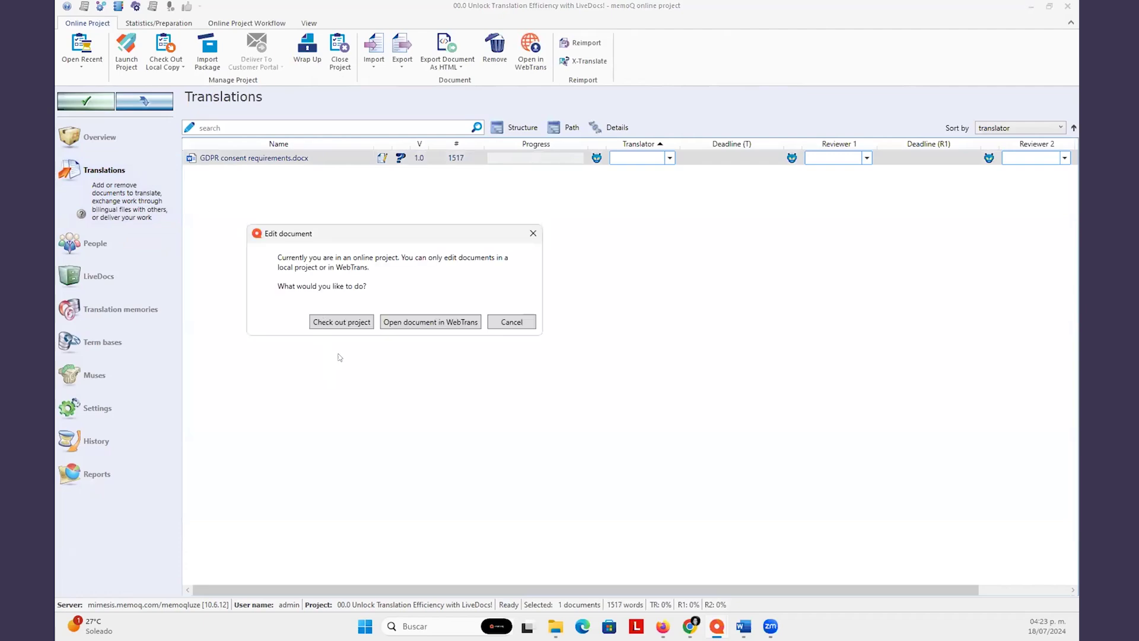
click(343, 320)
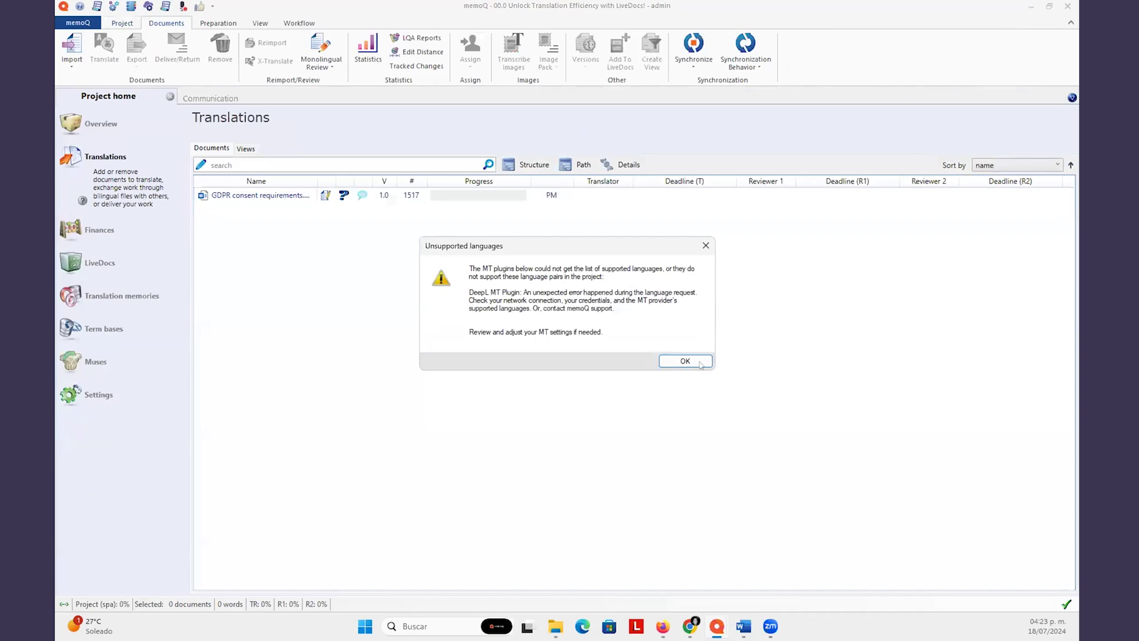
click(685, 362)
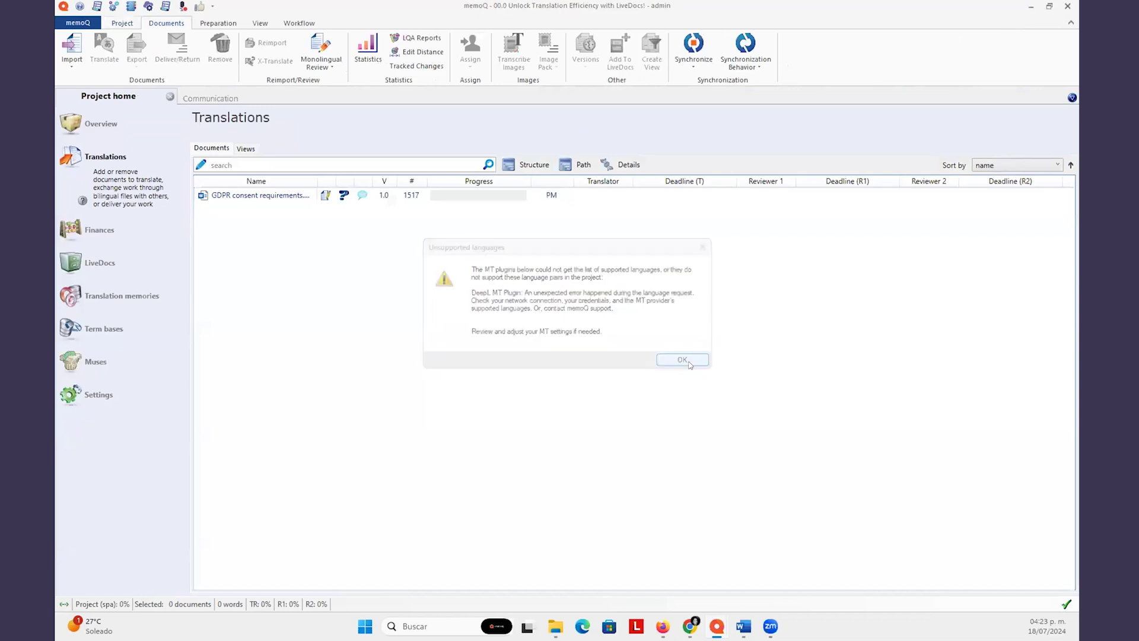
double_click(246, 195)
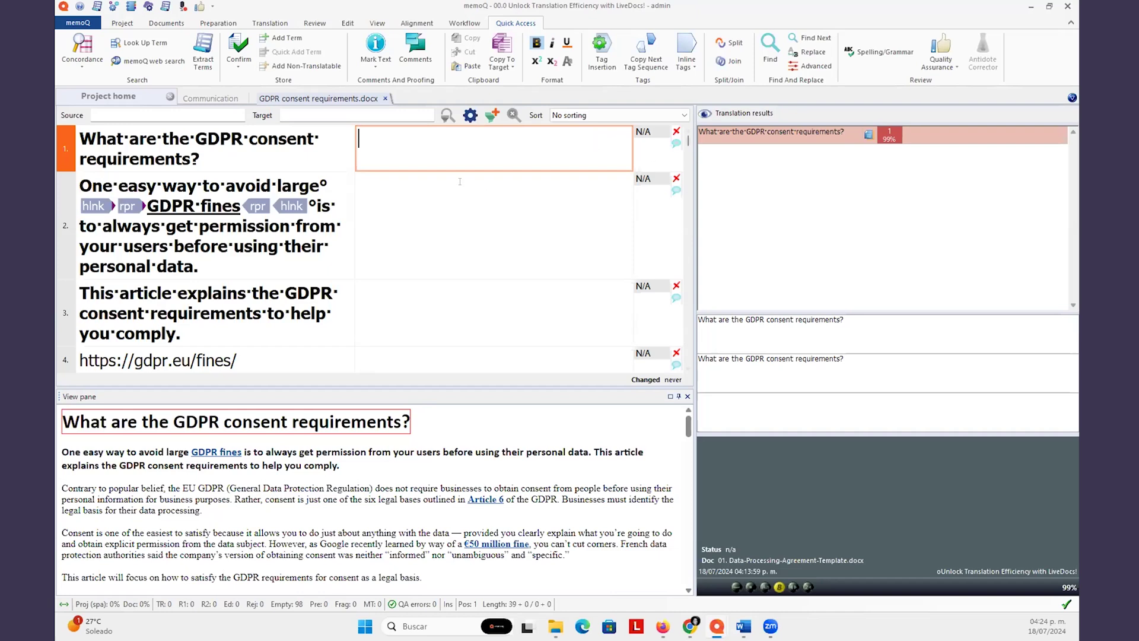
Examine the LiveDocs matches offered for segments 4, 3 and 1 of the document
scroll(459, 181, down, 2)
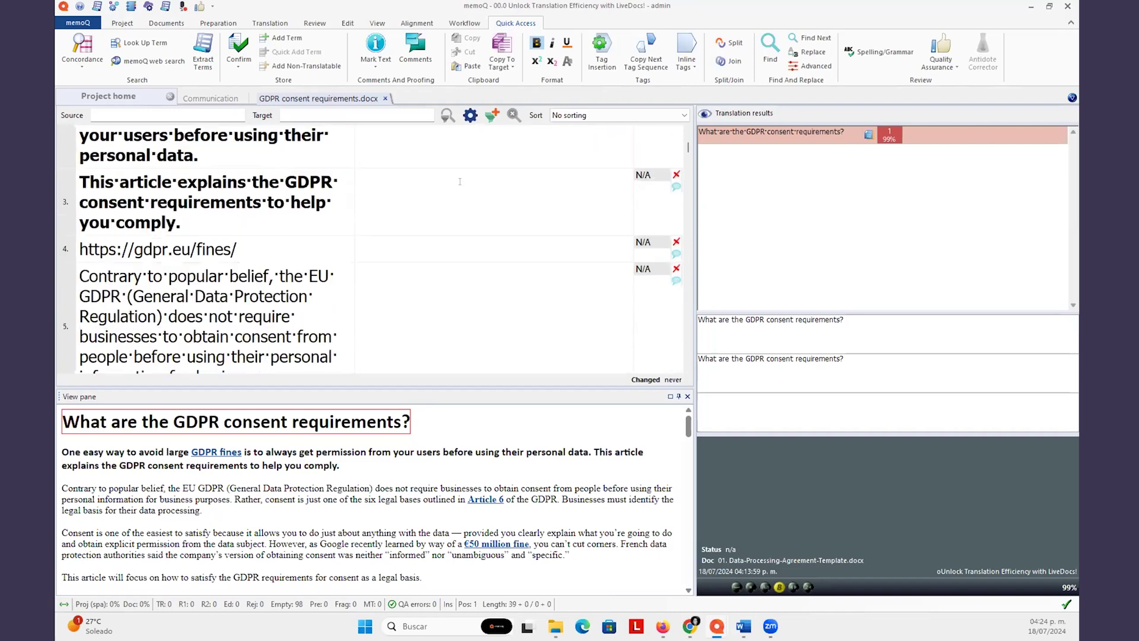
click(405, 248)
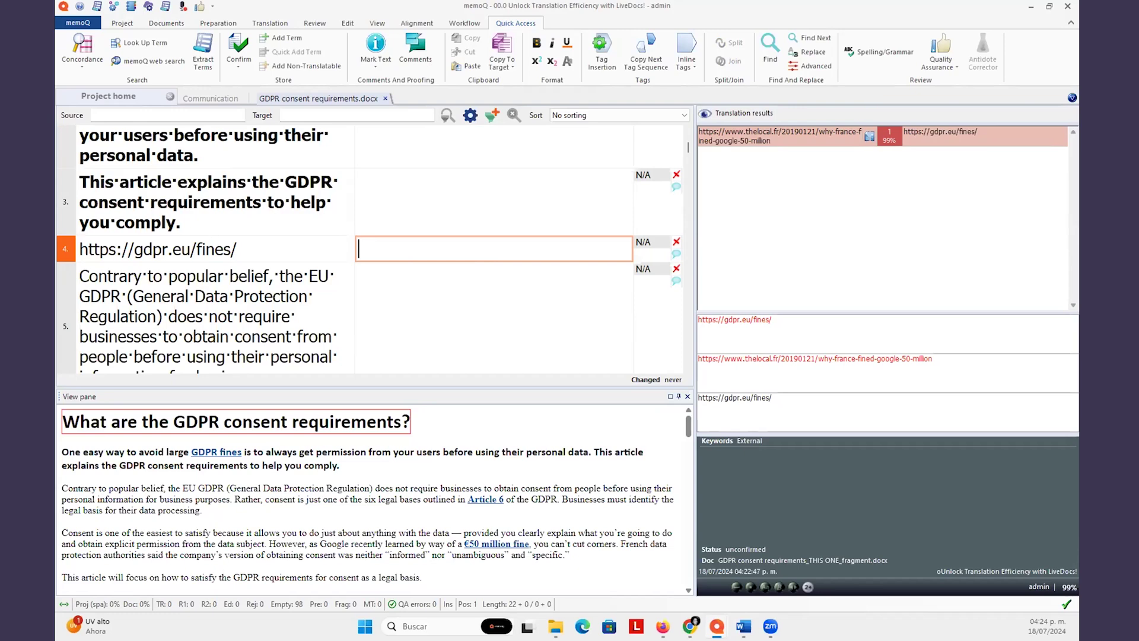
click(505, 186)
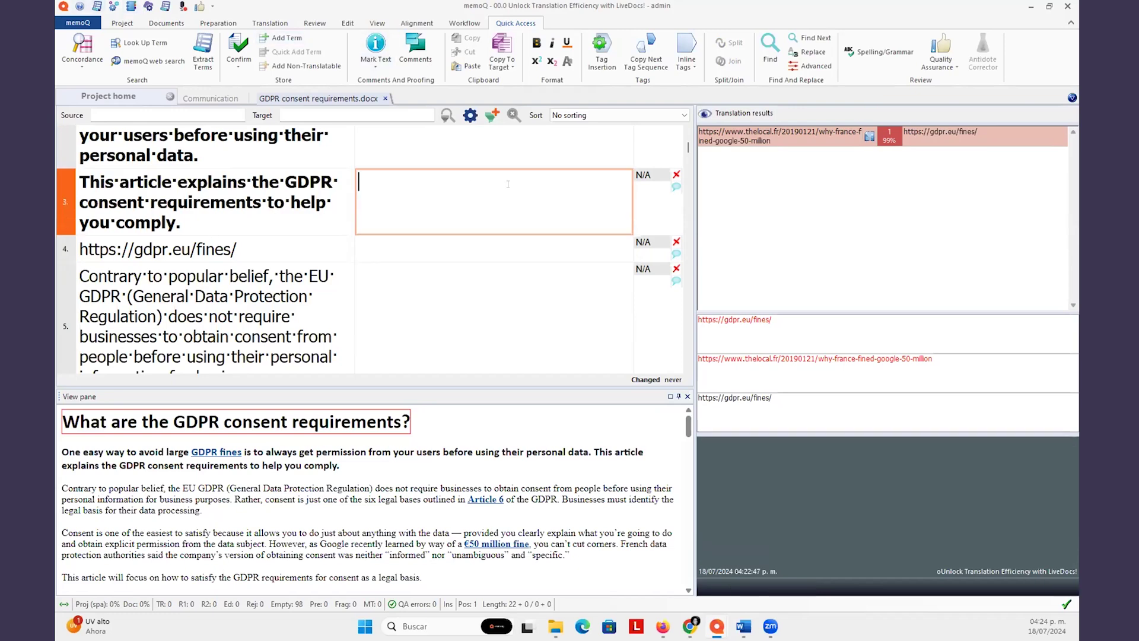
click(488, 150)
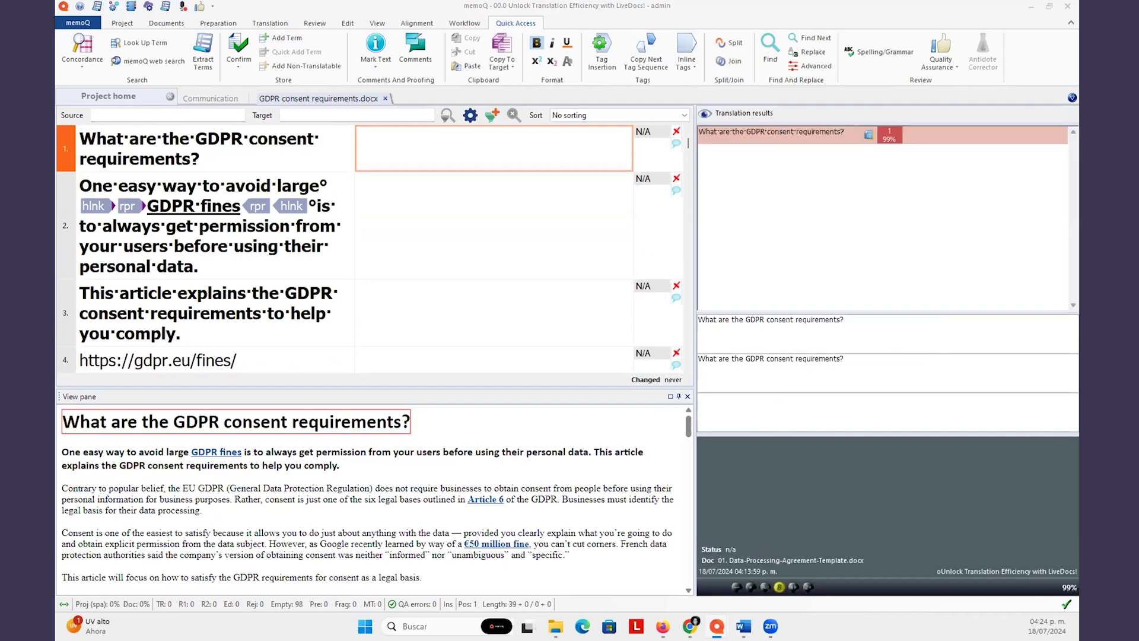
Run a concordance search for "whereas" in the source, and enlarge and reposition the results window
key(ctrl+k)
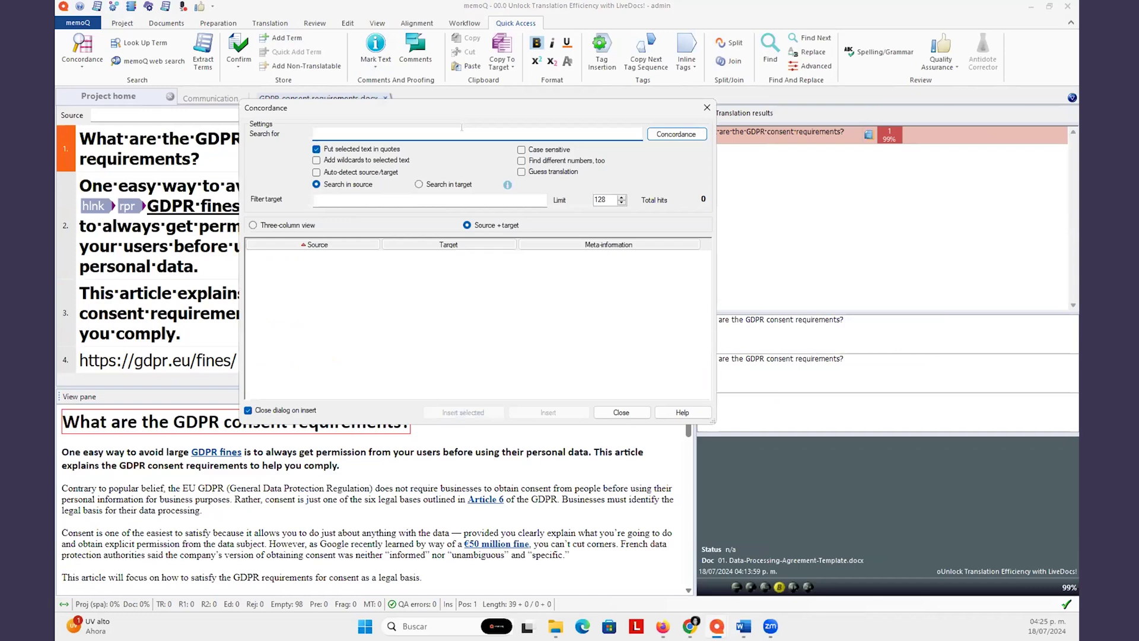
text(whereas)
key(Return)
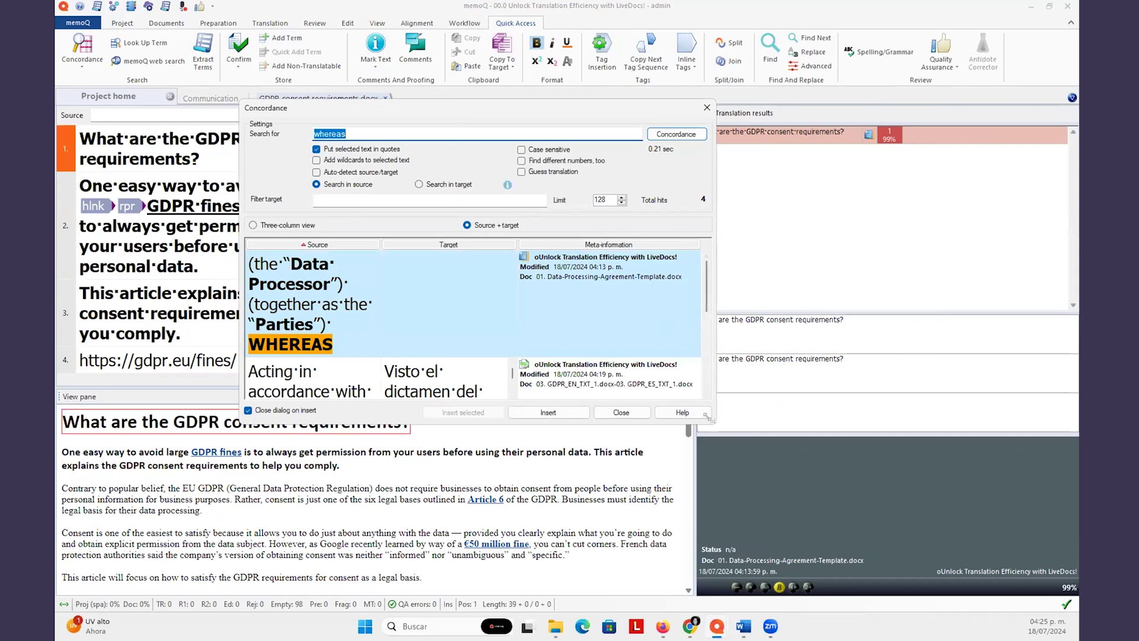
drag(711, 417, 941, 567)
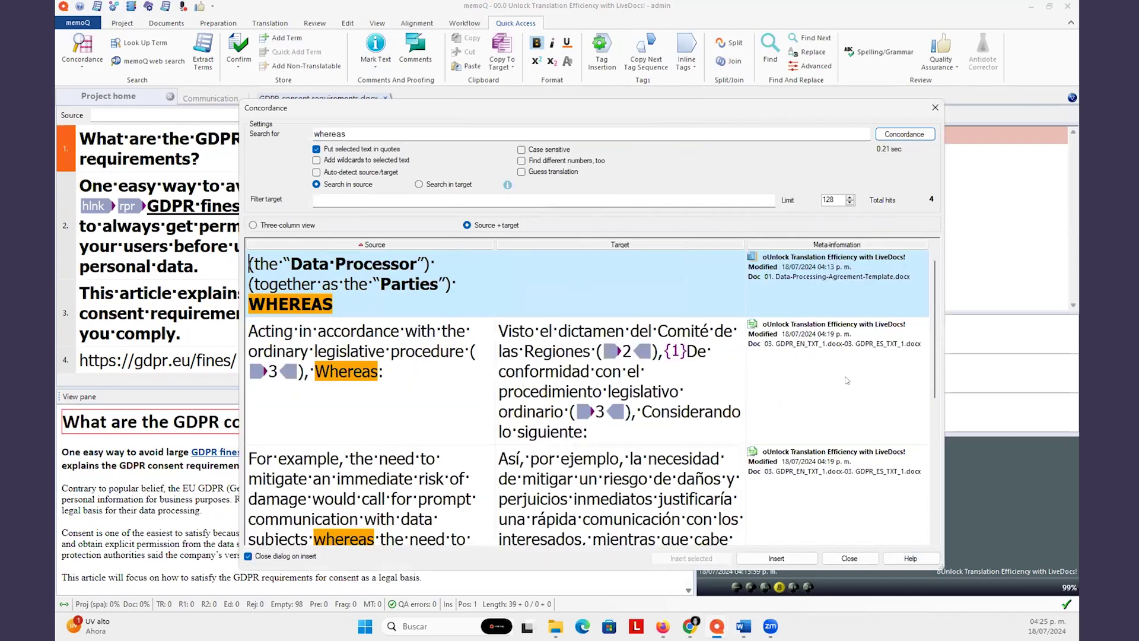
drag(706, 111, 668, 22)
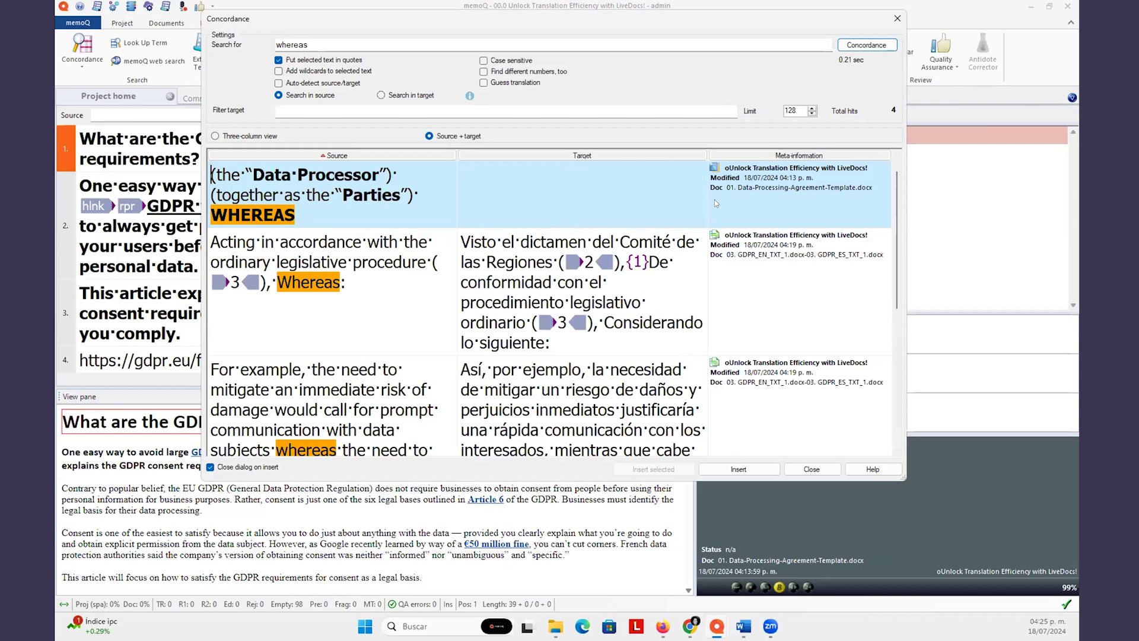
Open the aligned document behind the second "whereas" hit, check the segment in context, and close the document
right_click(714, 238)
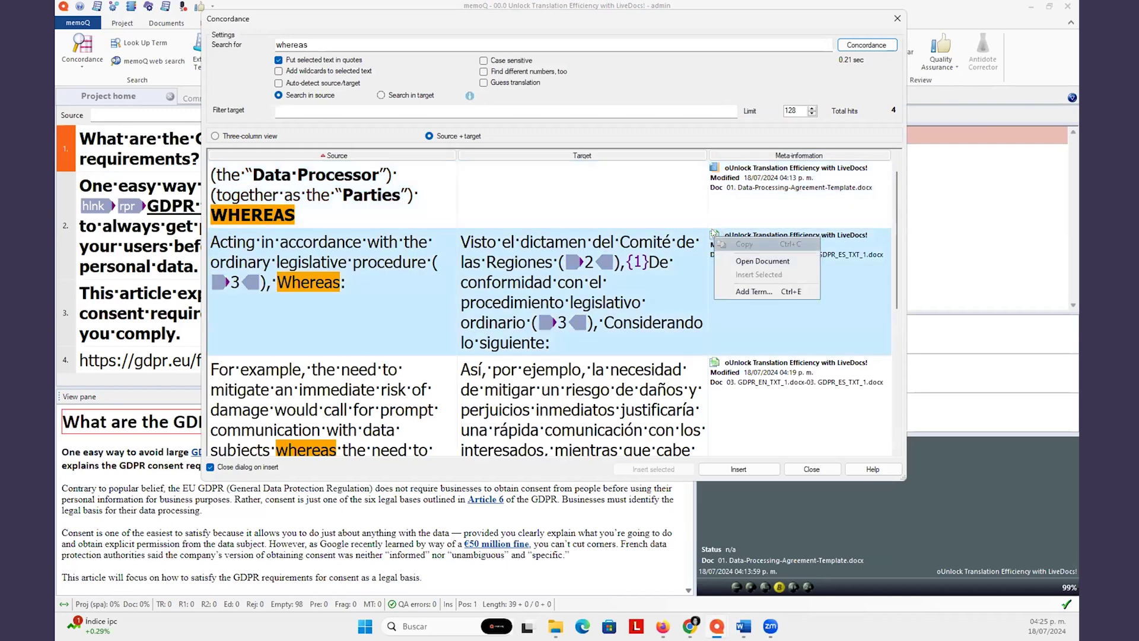
right_click(712, 232)
click(745, 255)
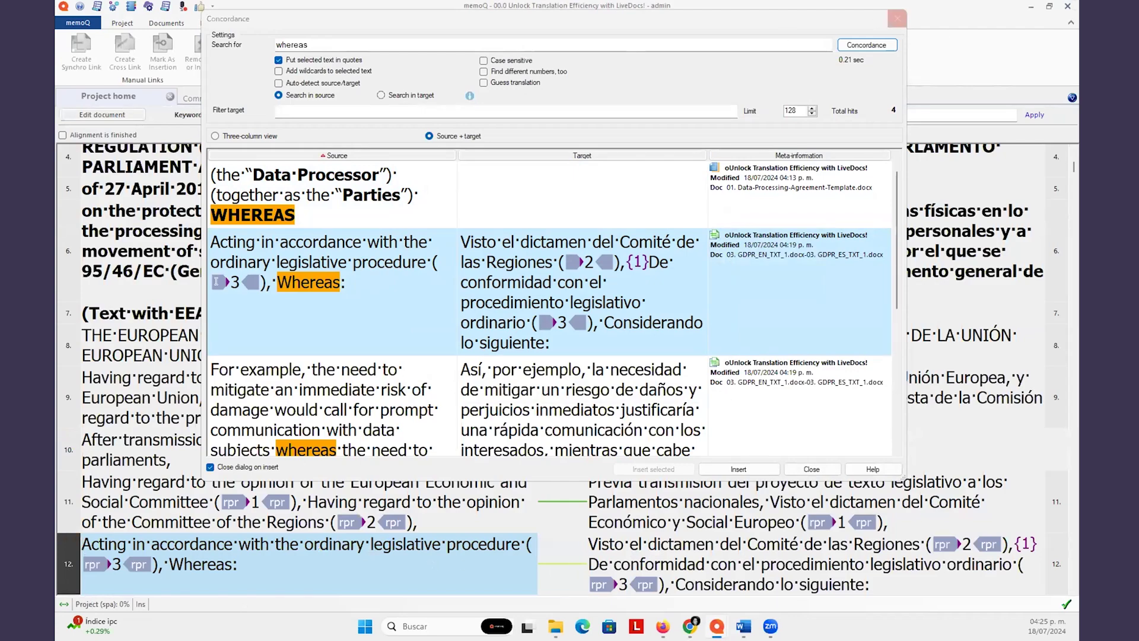
click(897, 18)
scroll(381, 525, down, 1)
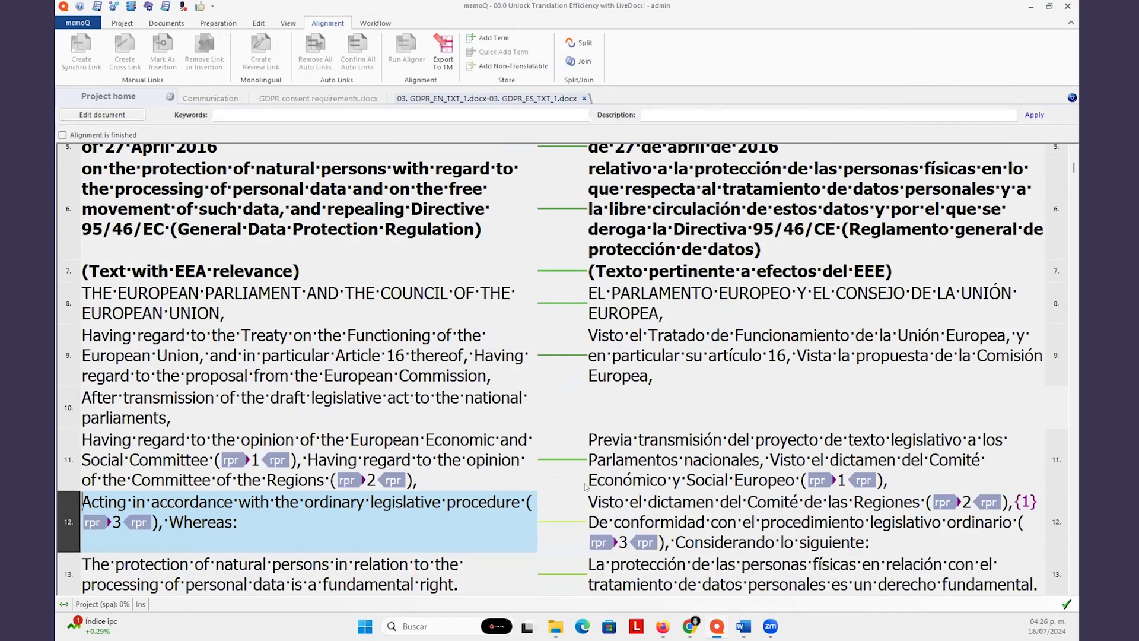
click(585, 98)
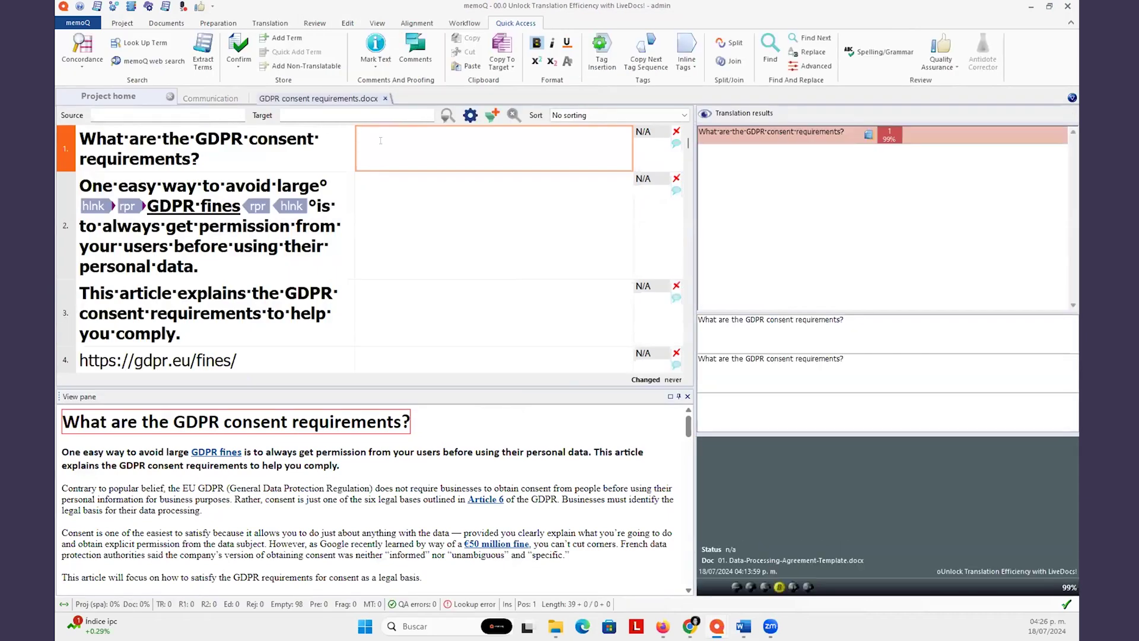
Run a concordance search for "consent", review the hits, and filter the target text by "consentimiento"
key(ctrl+k)
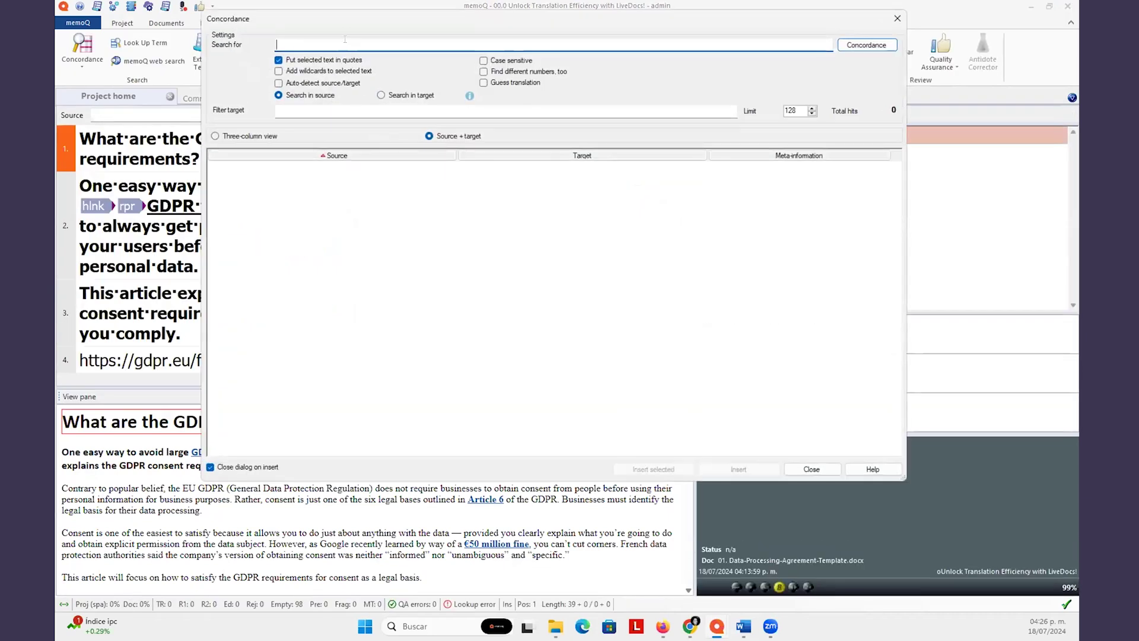
text(consent)
key(Return)
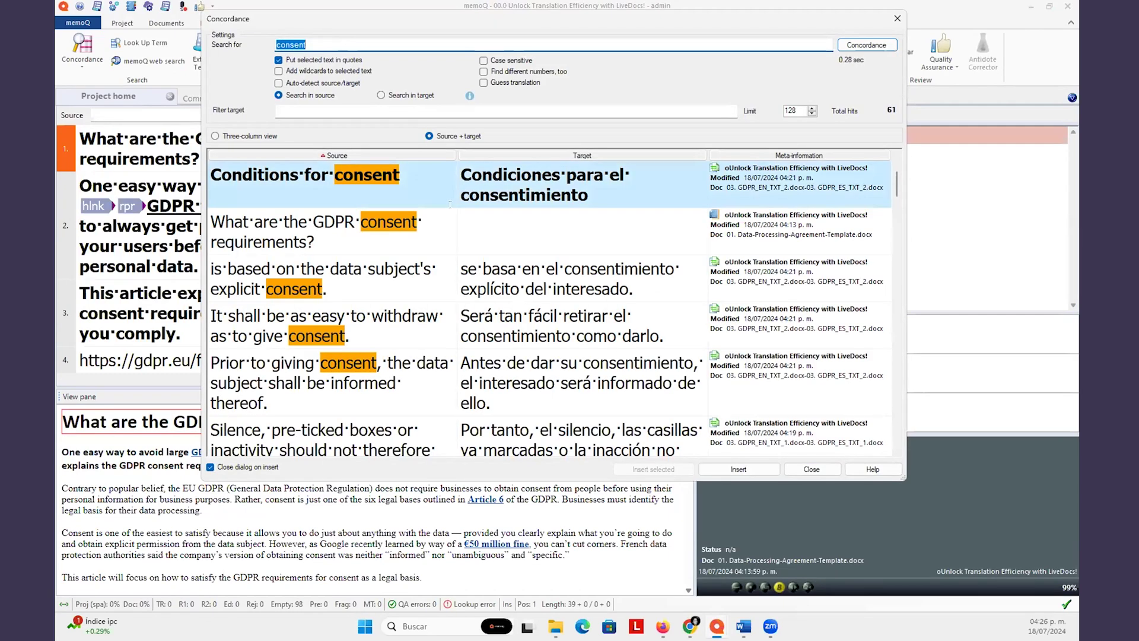
click(395, 175)
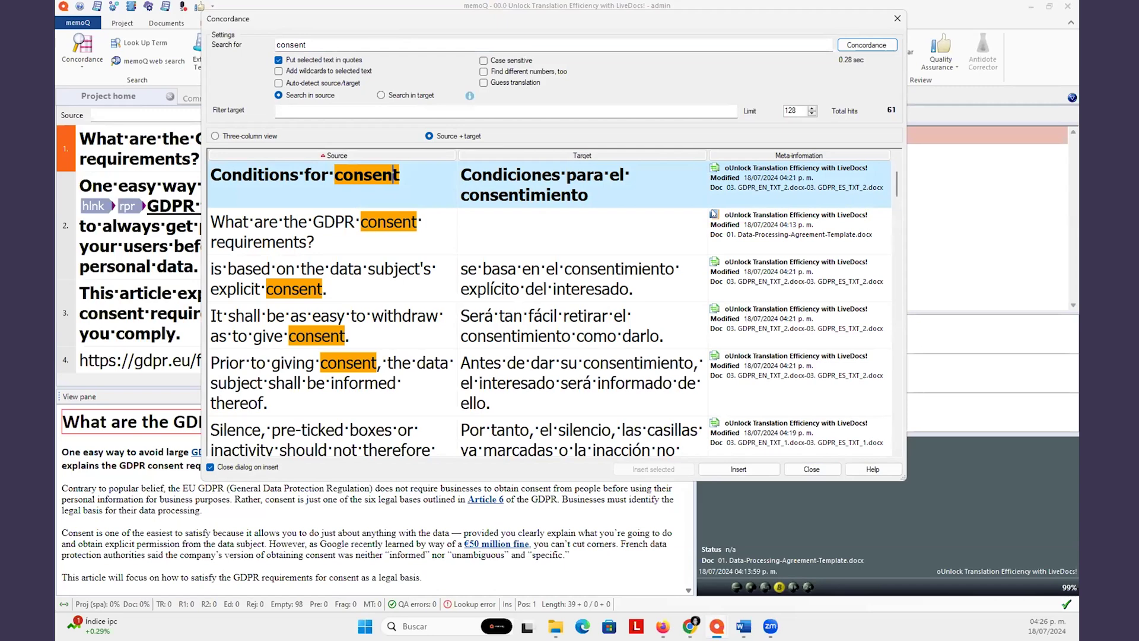
scroll(576, 279, down, 3)
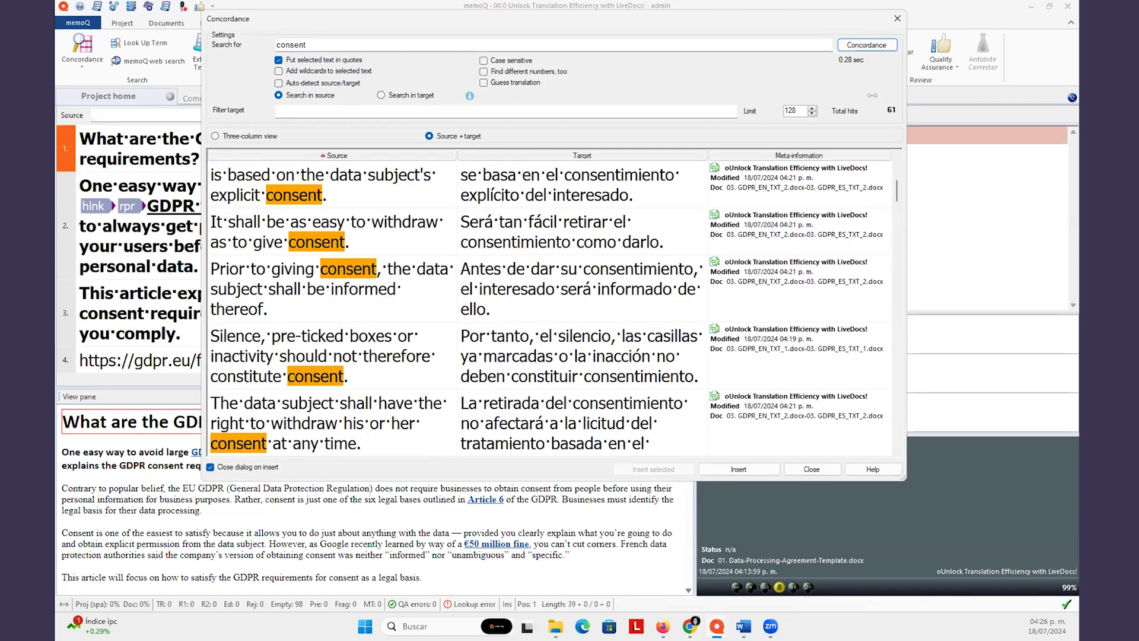
click(378, 106)
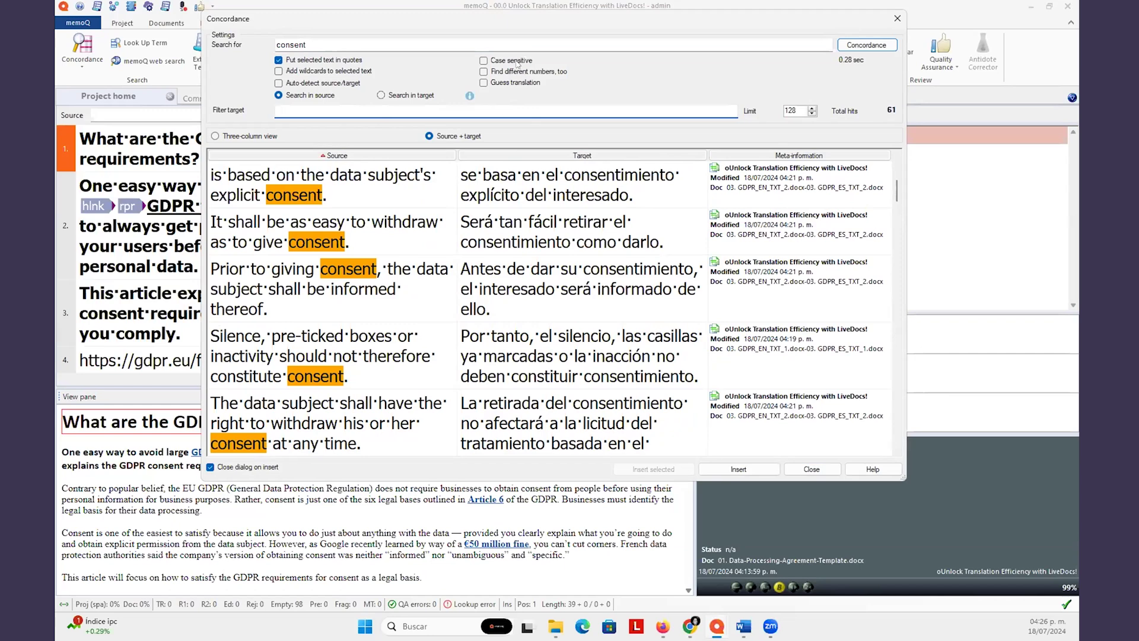
text(consentimiento)
key(Return)
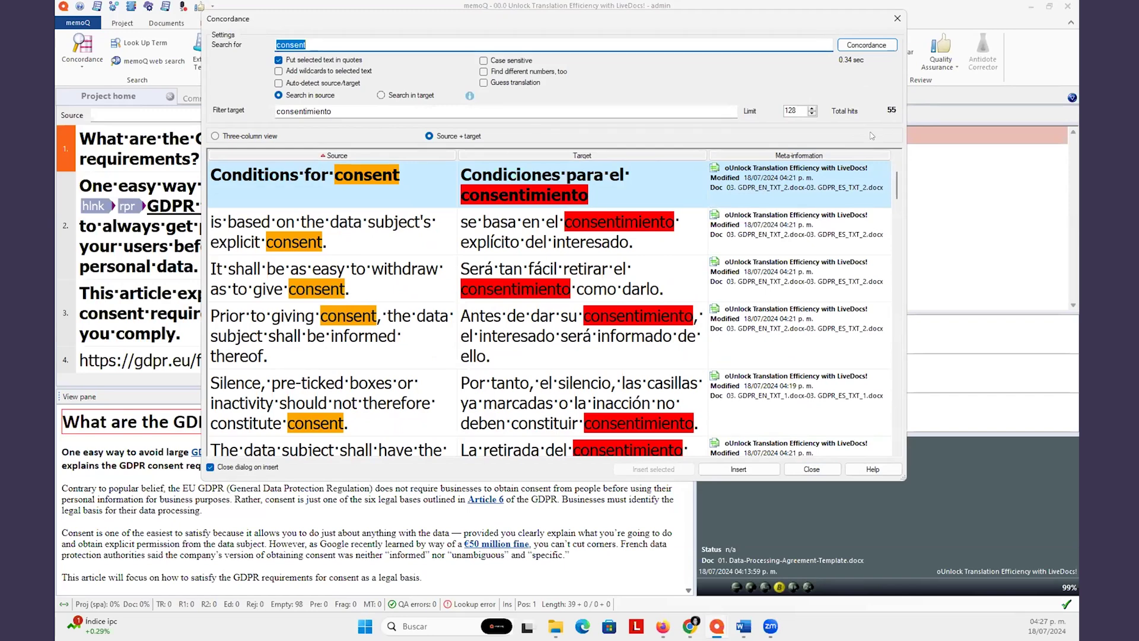
Filter the "consent" concordance hits by the target word "autorización", and repeat with "aprobación"
click(346, 112)
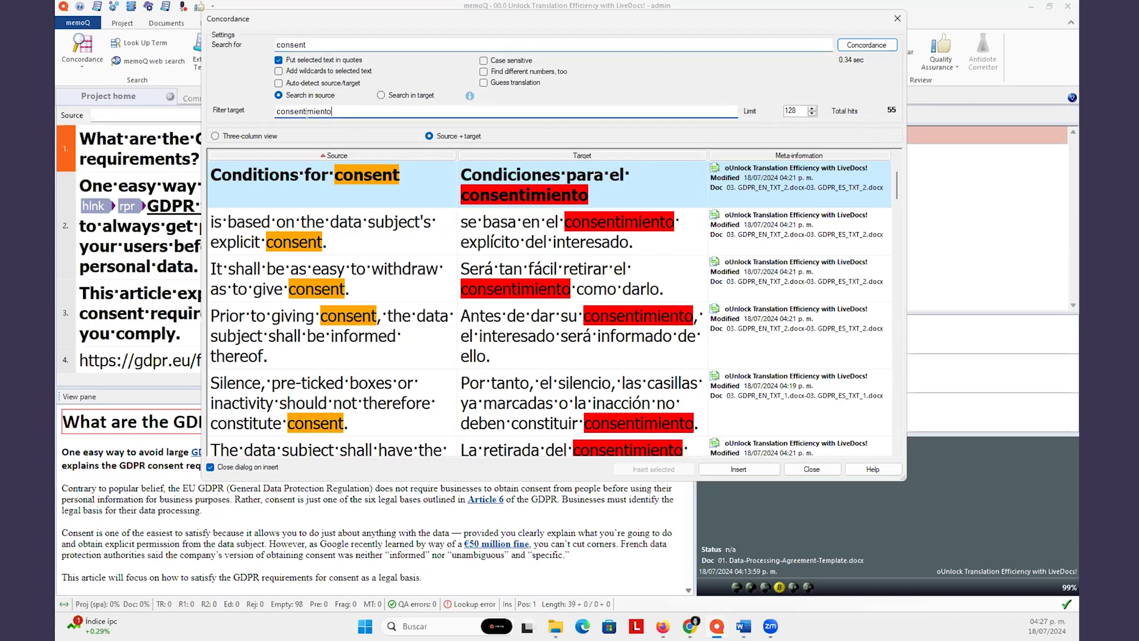
text(au)
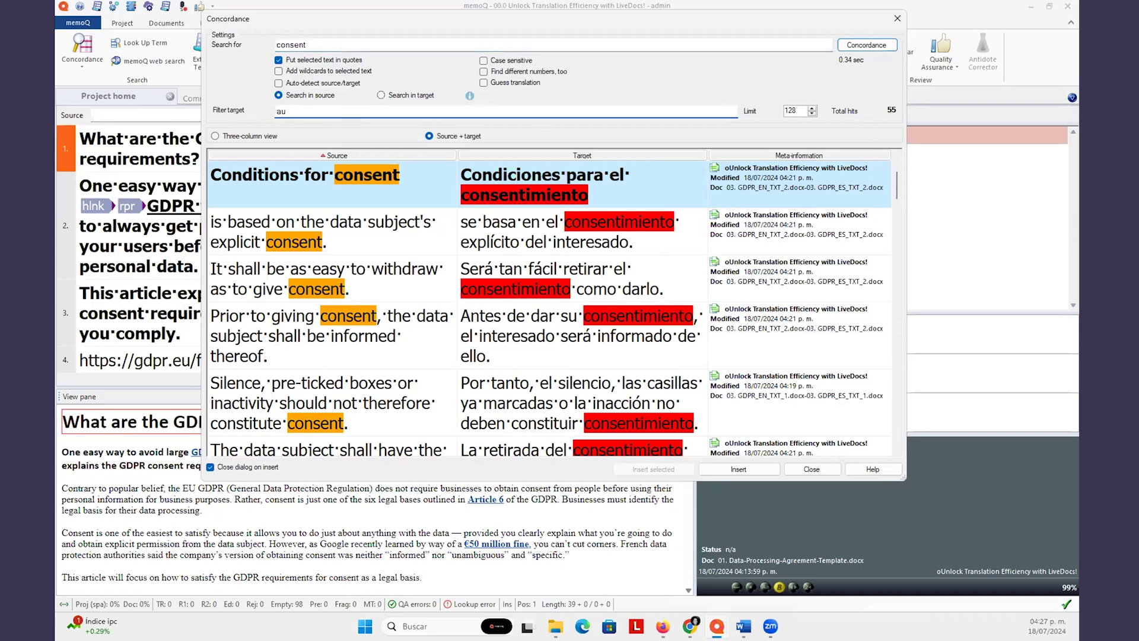
text(torización)
key(Return)
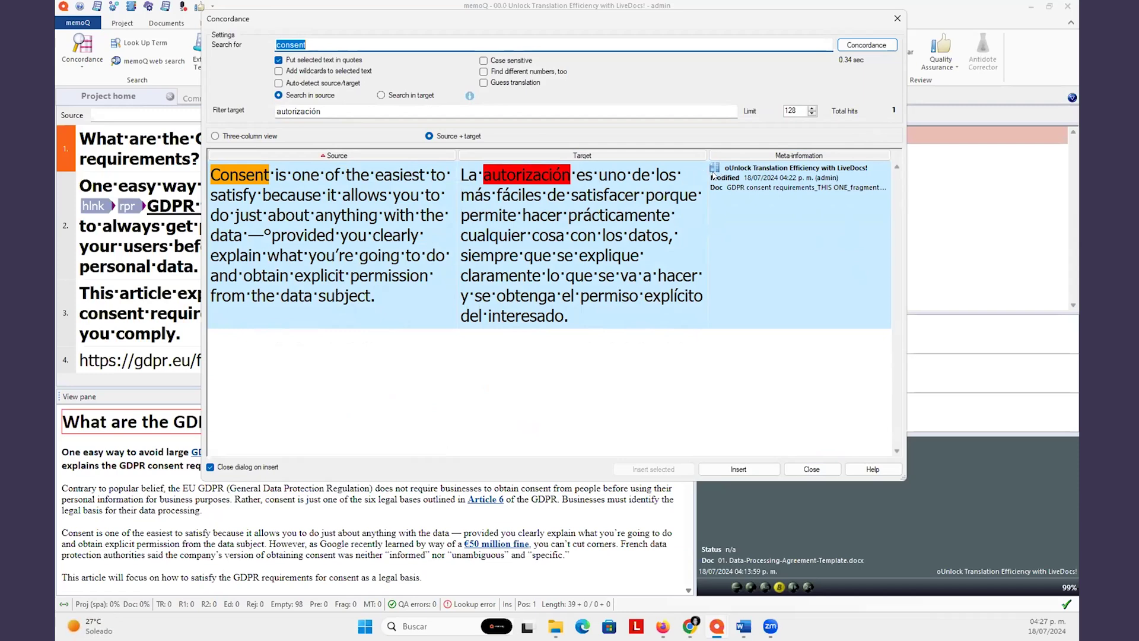
double_click(291, 118)
text(aprobación)
key(Return)
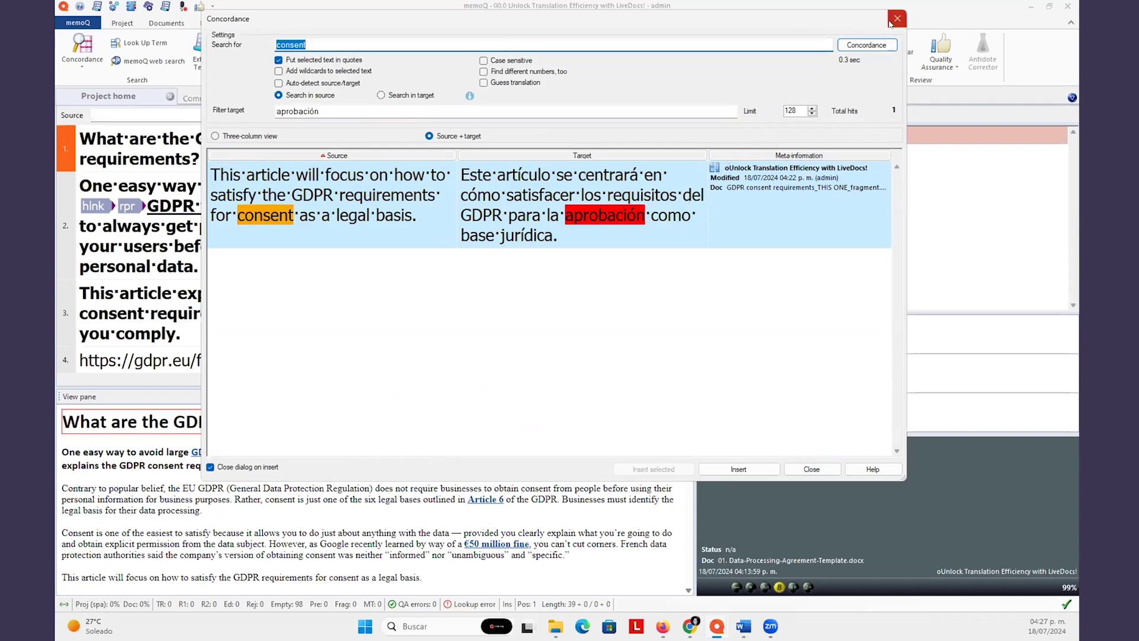
Close the concordance window and pre-translate the active document with any TM or corpus match, using the project's translation memory and LiveDocs corpus
click(861, 44)
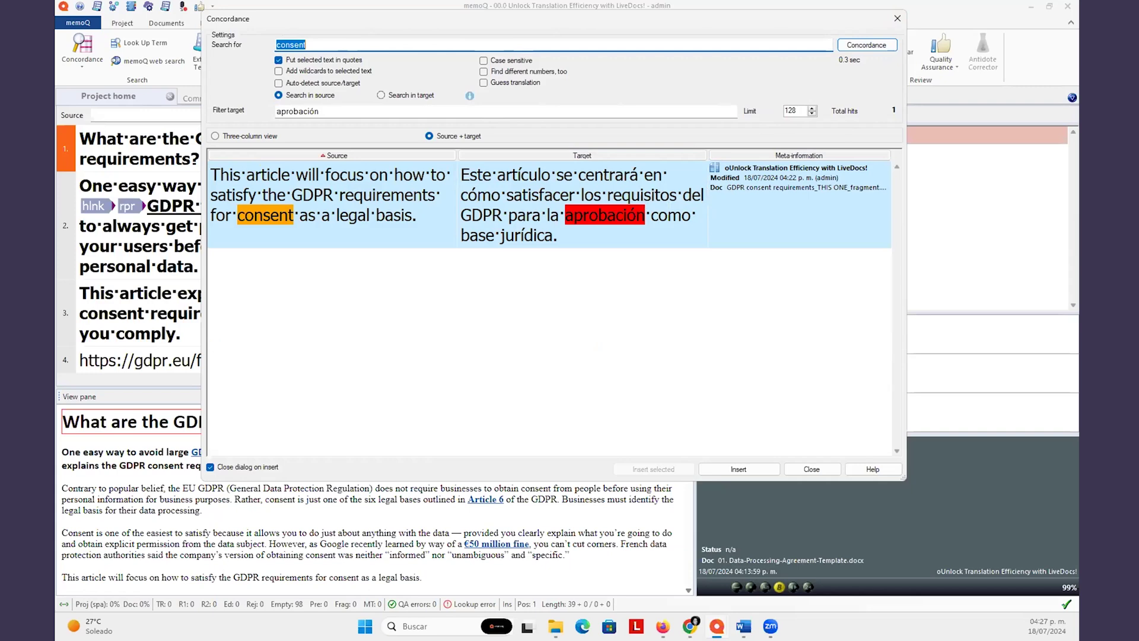
click(895, 19)
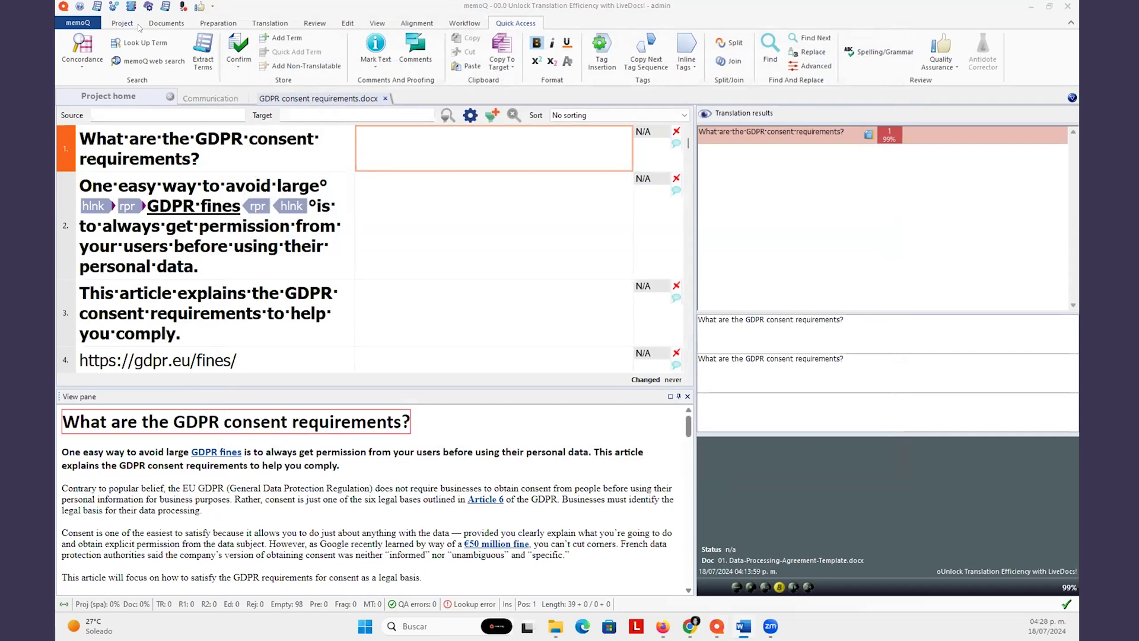
click(217, 22)
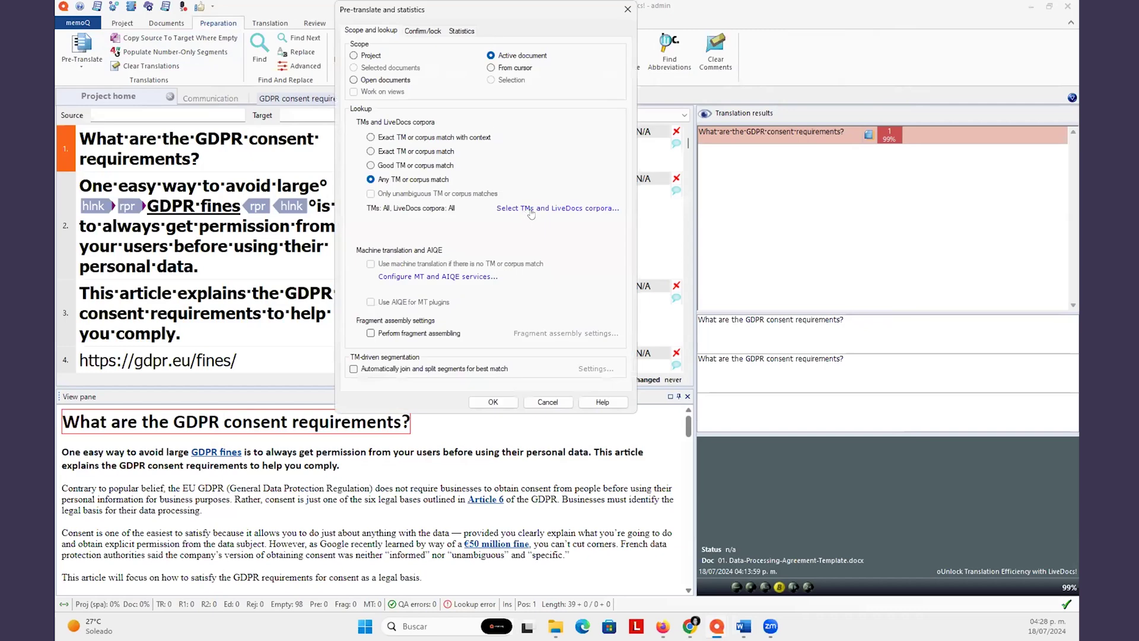
click(525, 207)
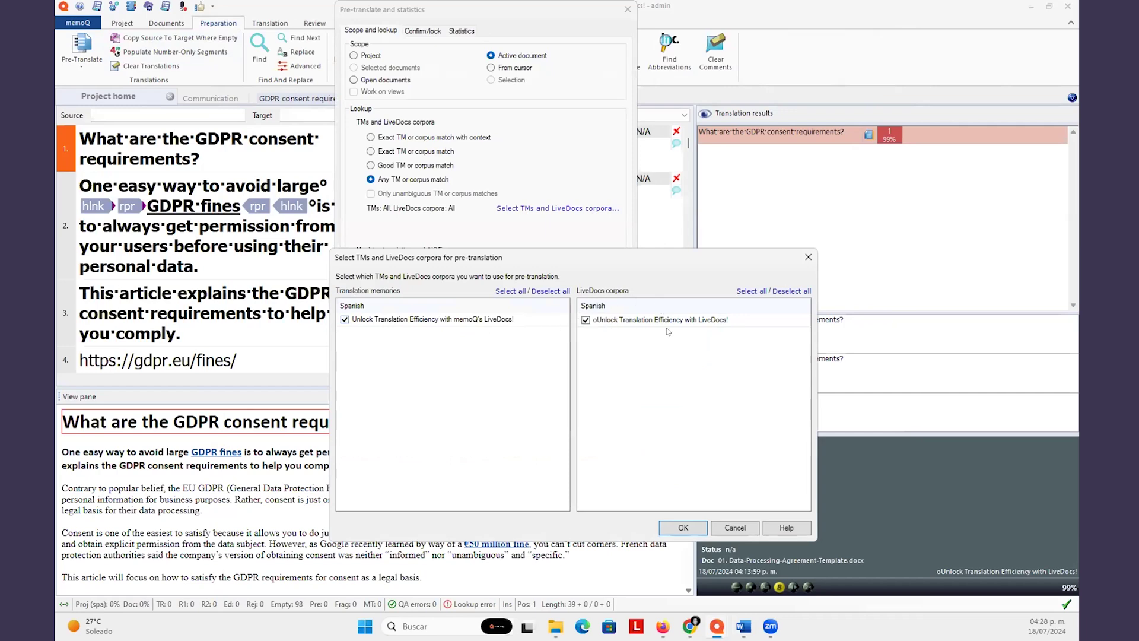
click(683, 528)
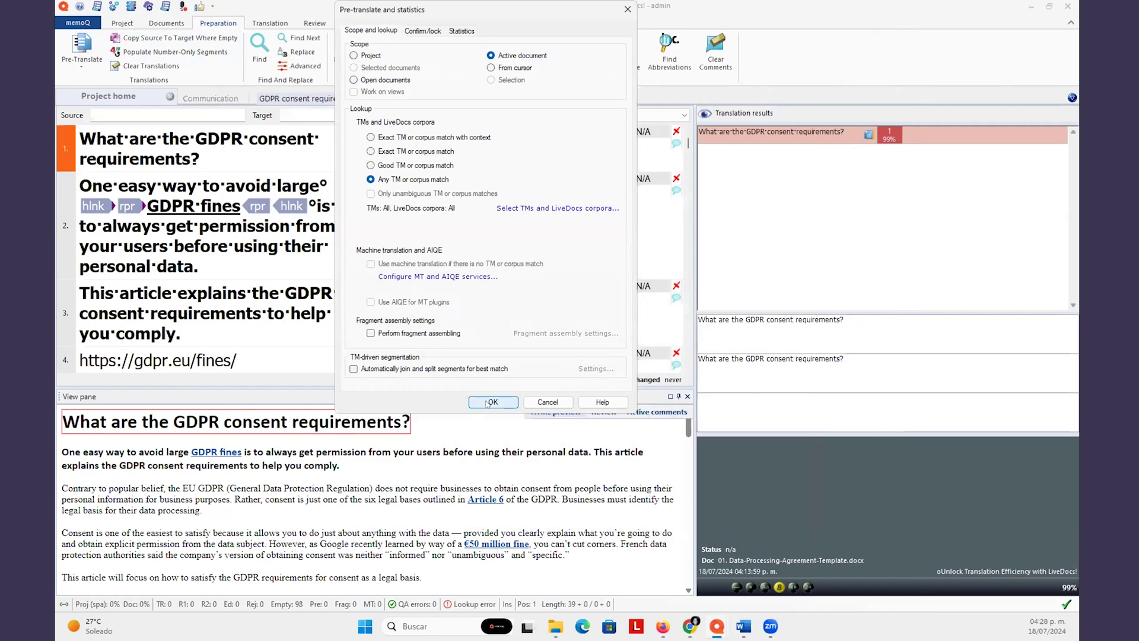
click(491, 402)
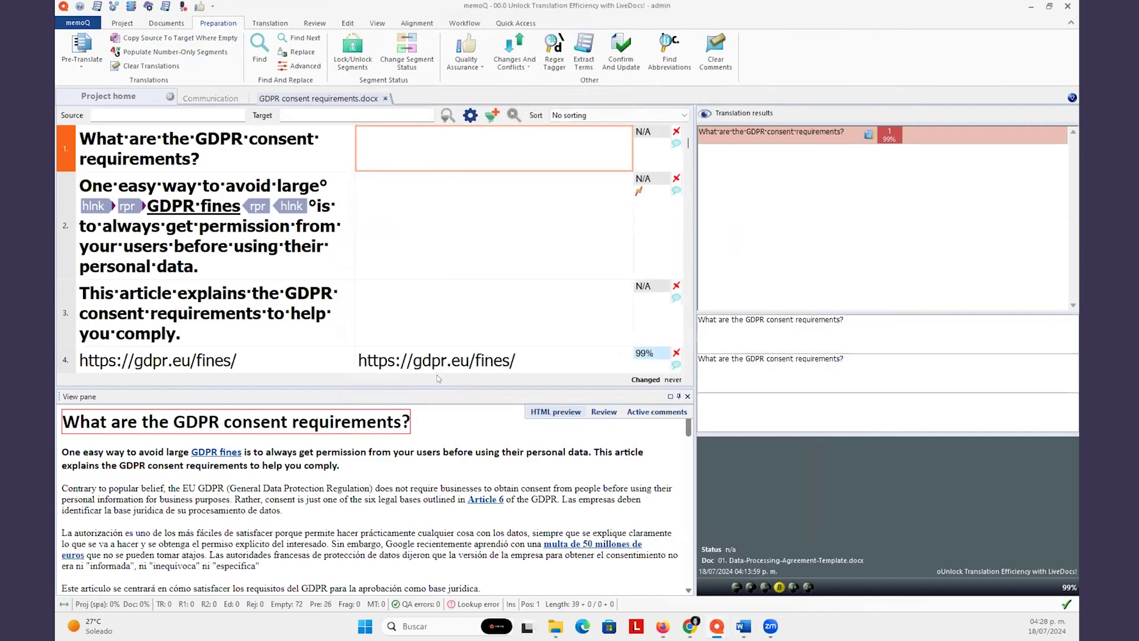
Review the pre-translated segments 4, 7, 8 and 9 with their match rates and source documents in the translation results
scroll(439, 360, down, 2)
scroll(439, 360, down, 1)
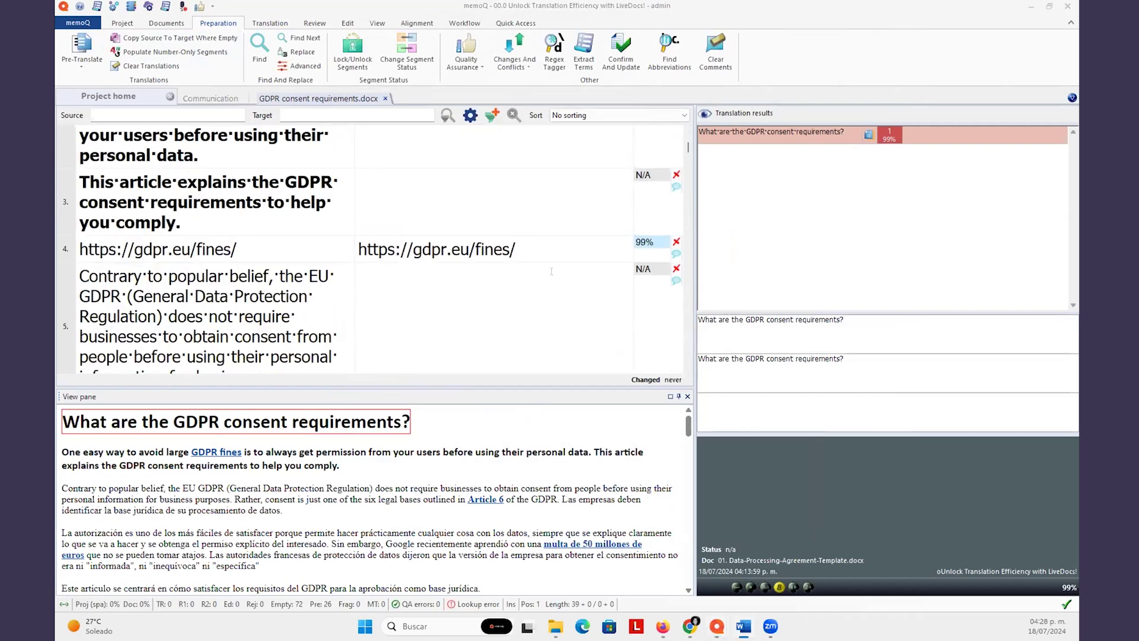
click(446, 241)
scroll(444, 241, down, 5)
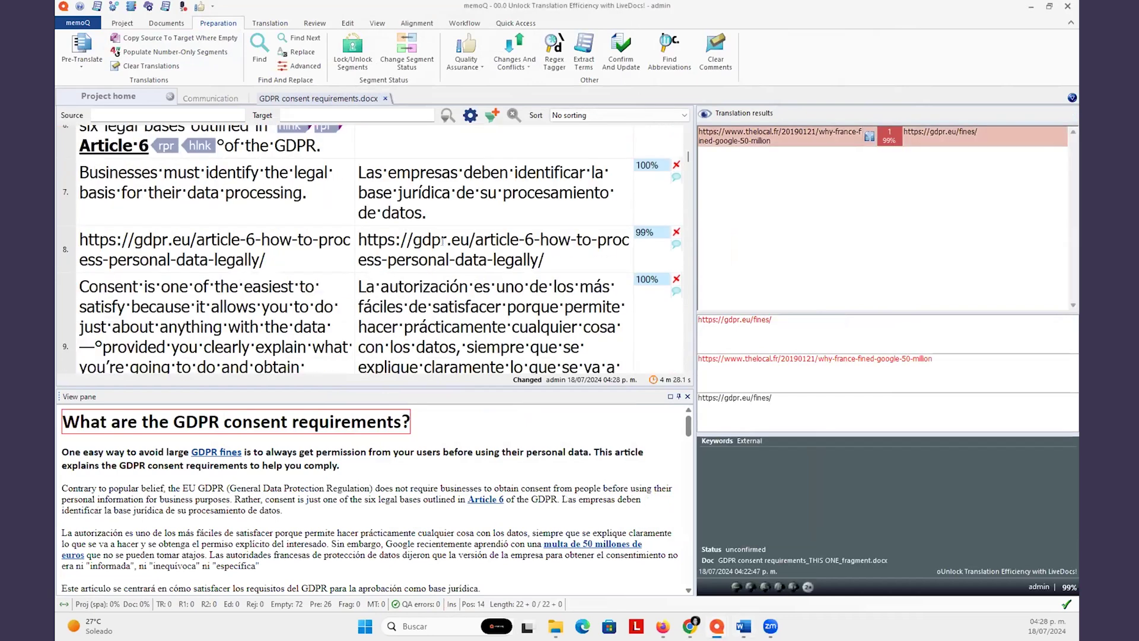
click(434, 191)
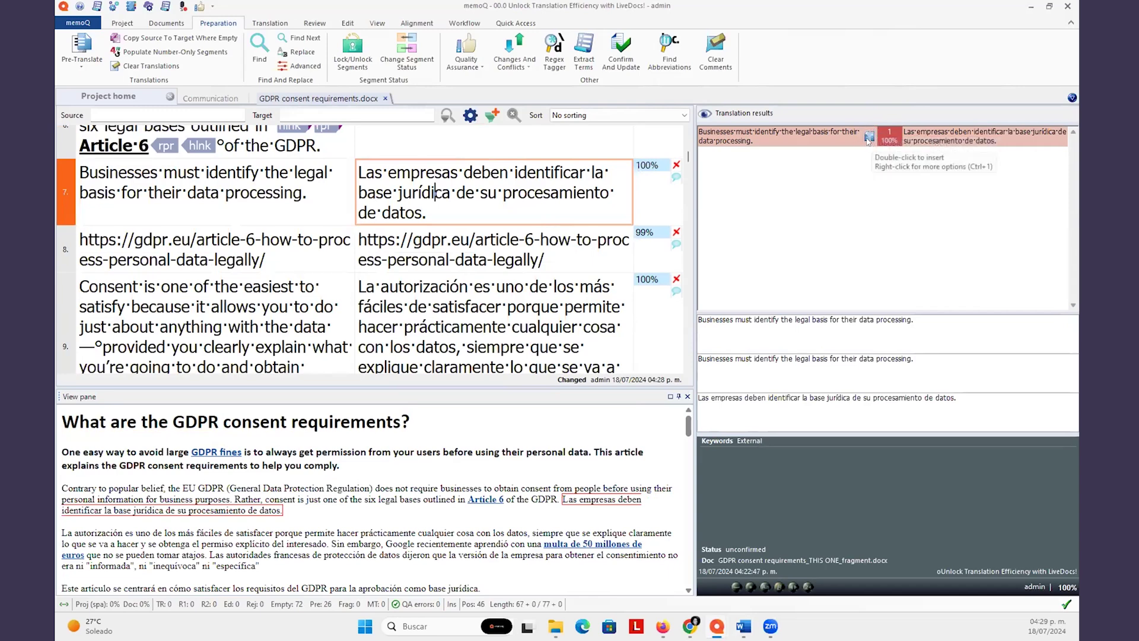
click(512, 192)
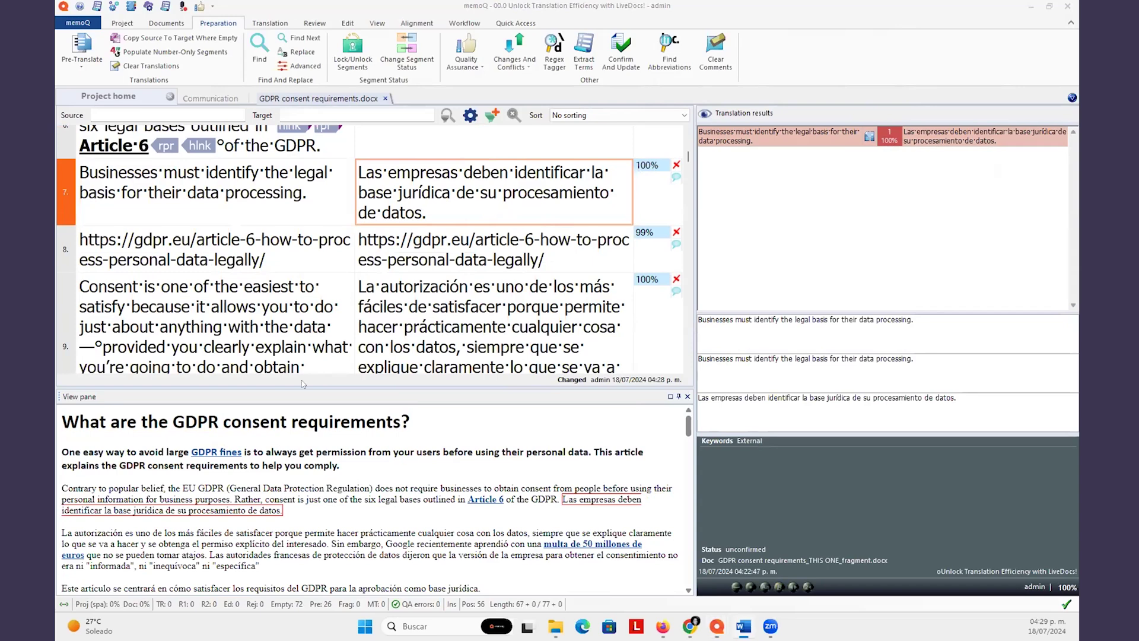
click(395, 280)
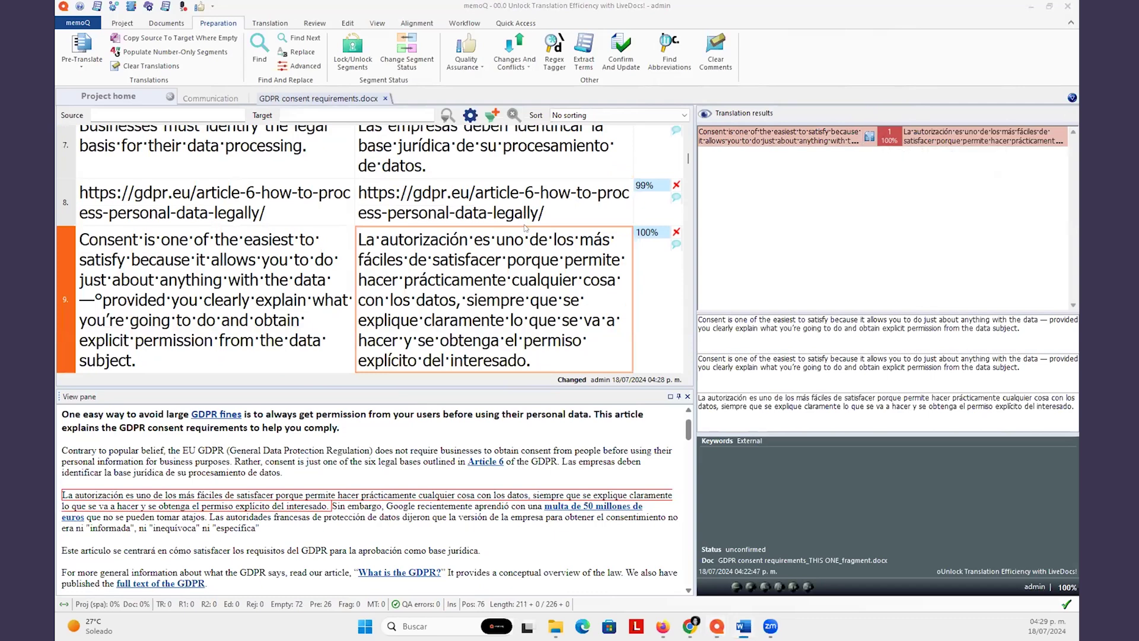
click(434, 201)
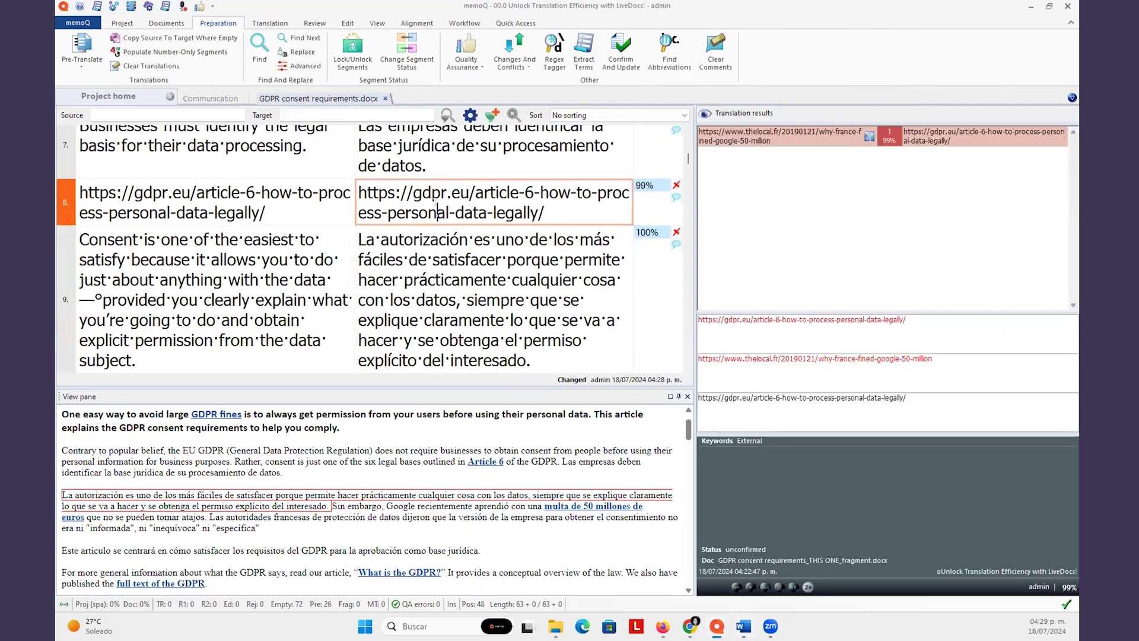
Jump to row 35 and compare its source text with the pre-translated target and the corpus match
key(ctrl+g)
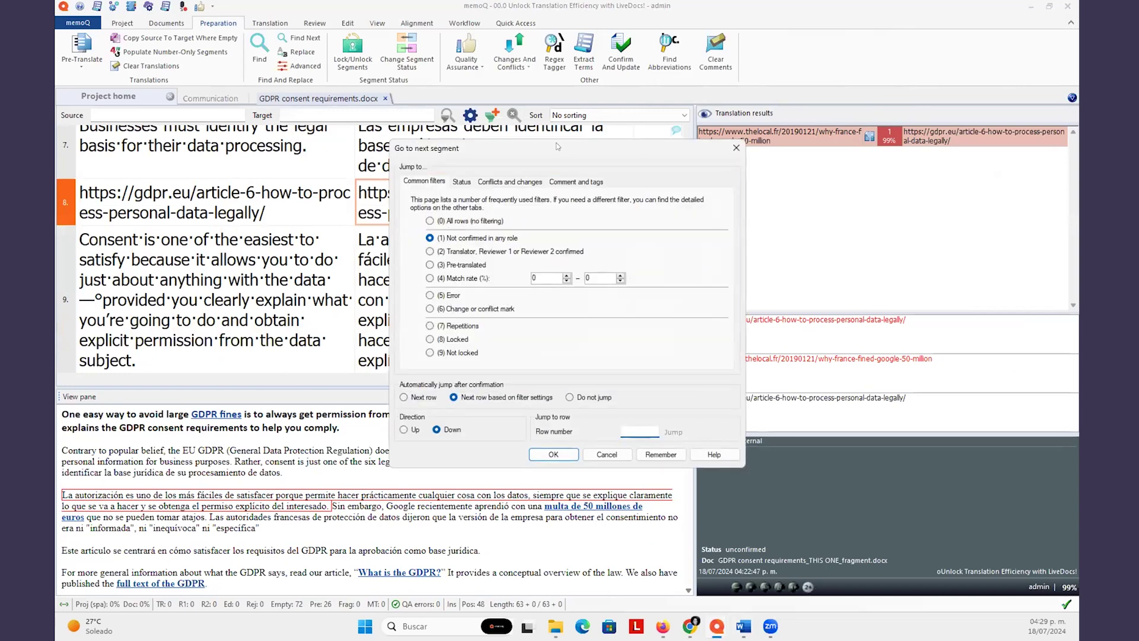
drag(563, 147, 490, 104)
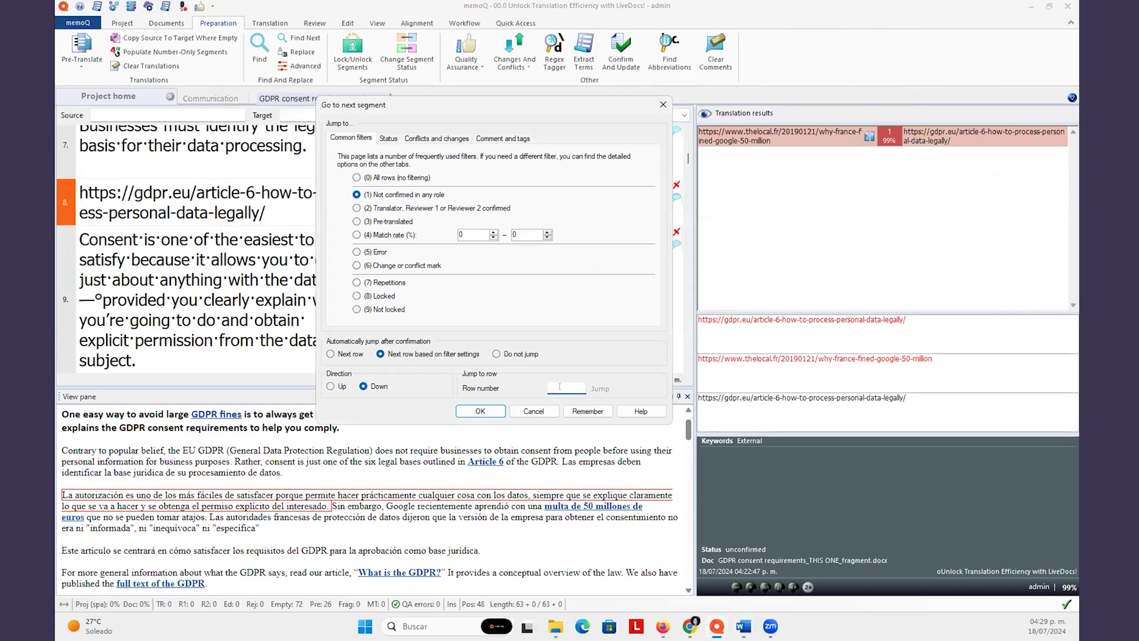
text(35)
key(Return)
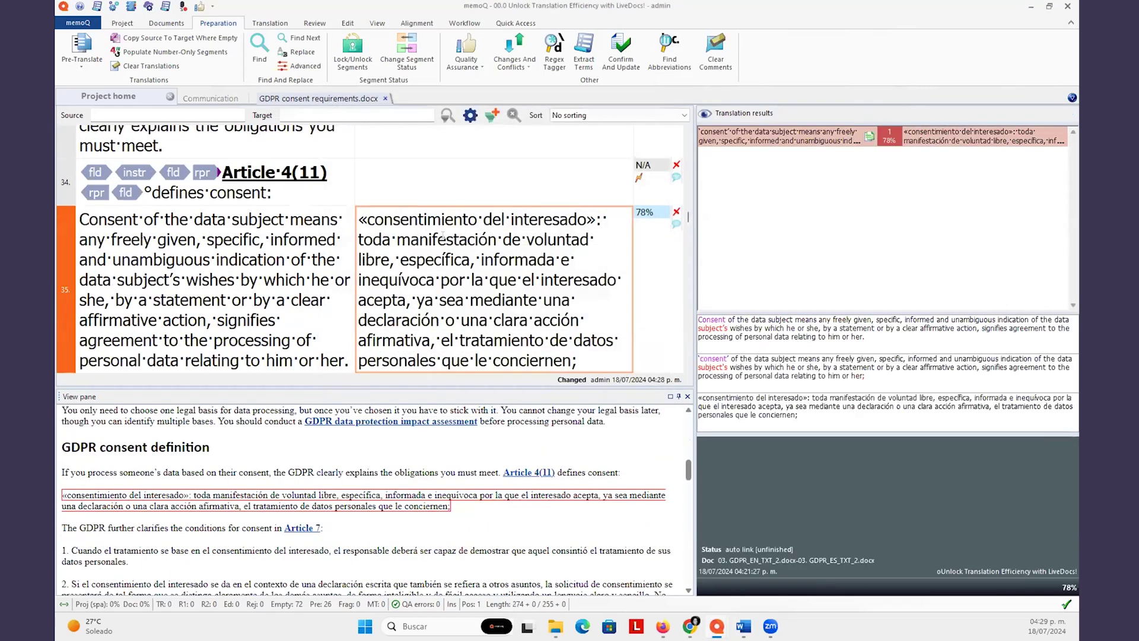
click(316, 260)
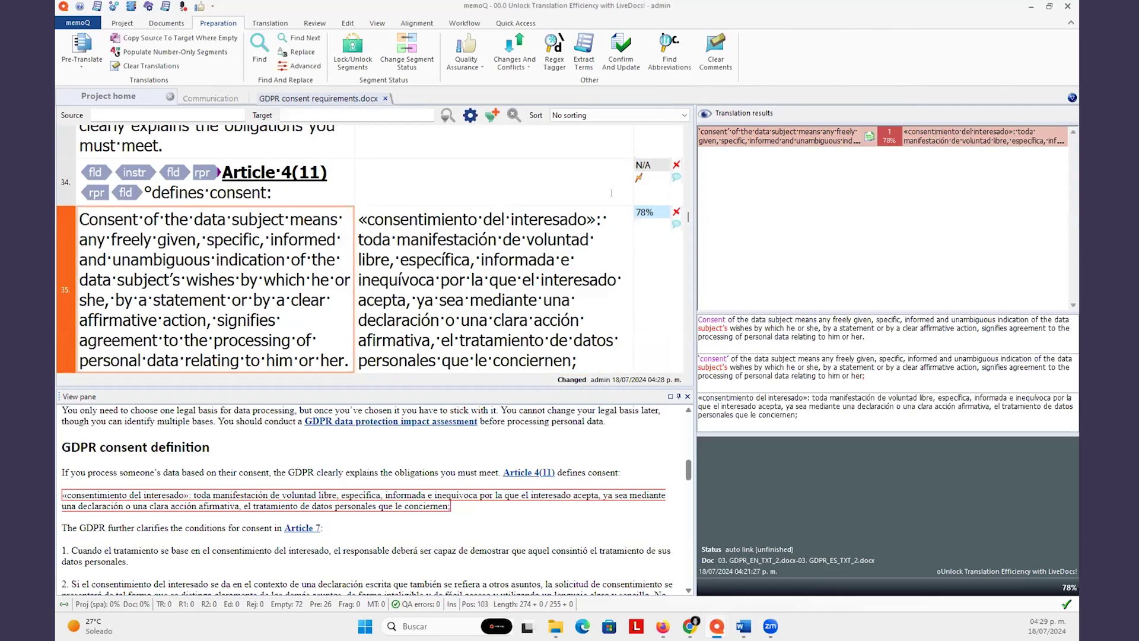
Open the aligned document behind the segment 35 match, check the consent definition in context, and close the document
right_click(870, 136)
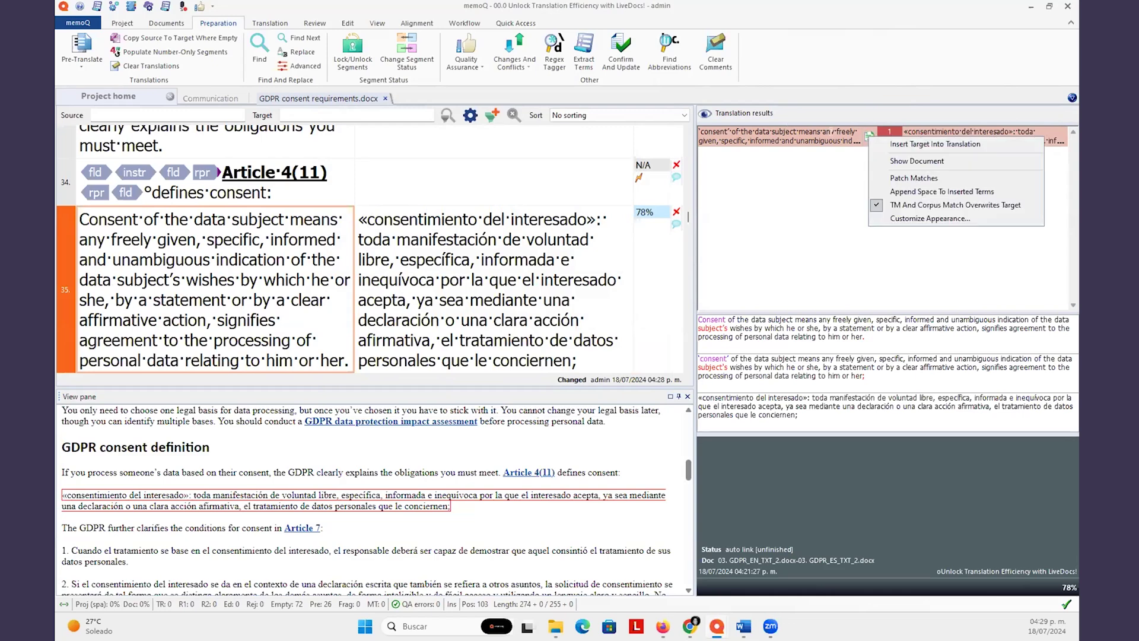
click(890, 161)
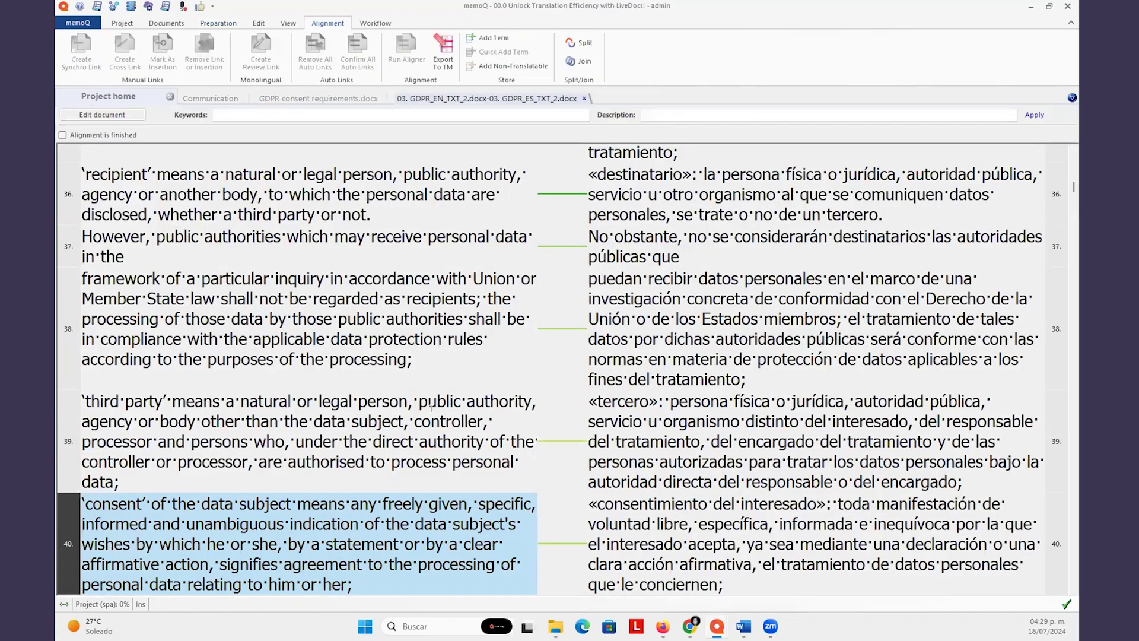
scroll(432, 407, down, 2)
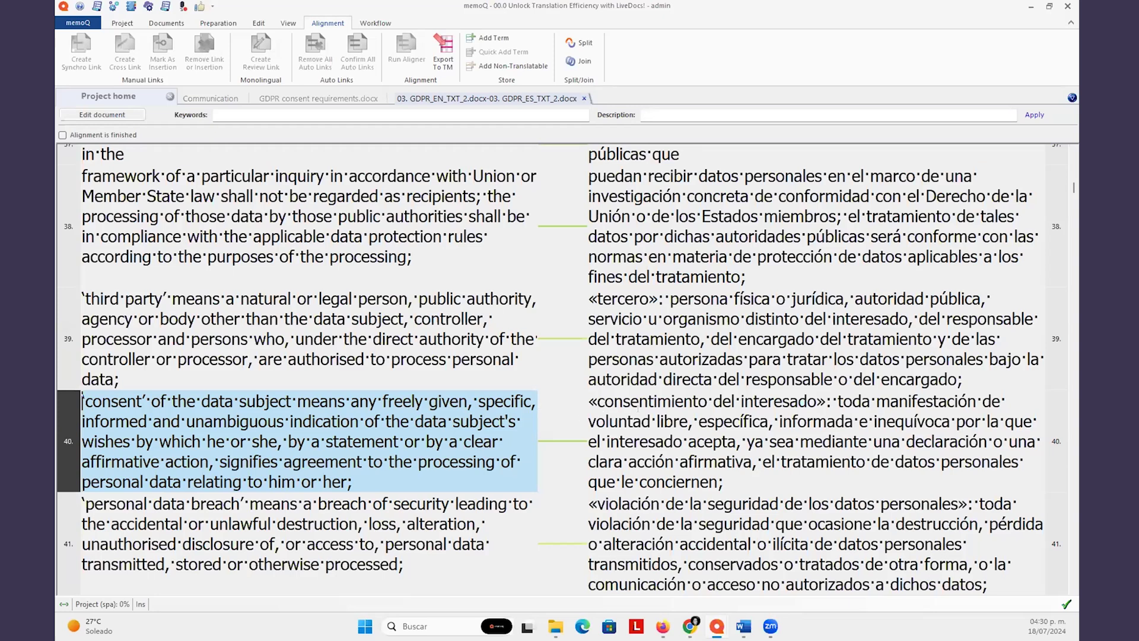
click(585, 99)
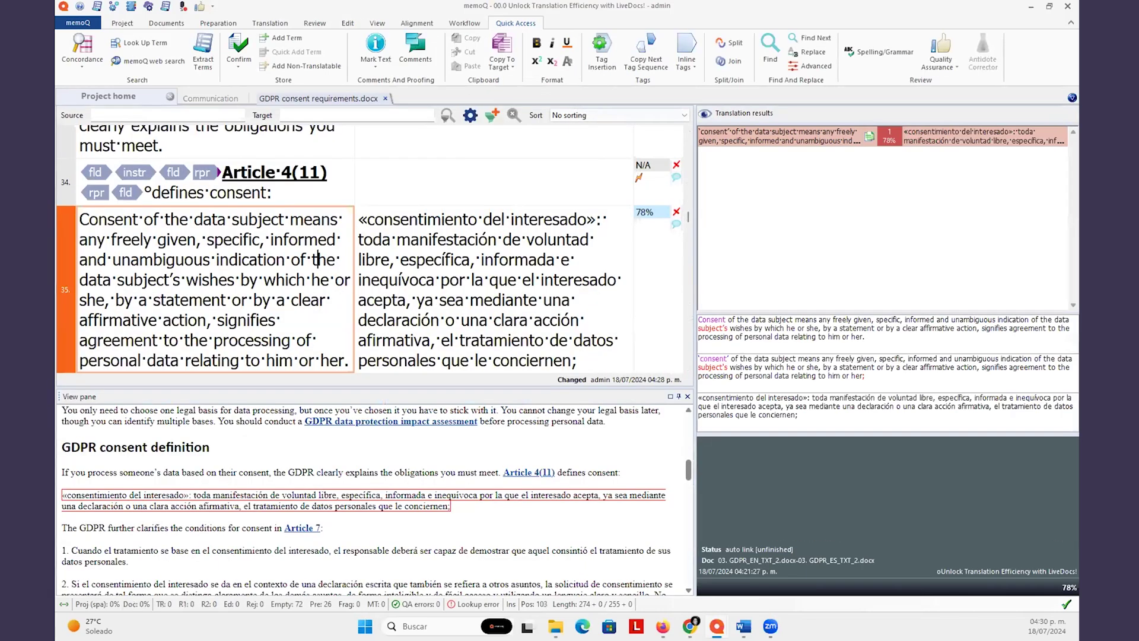
Review the pre-translated segments following row 35, examining segment 38 and its match
click(488, 320)
scroll(480, 301, down, 3)
scroll(480, 302, down, 4)
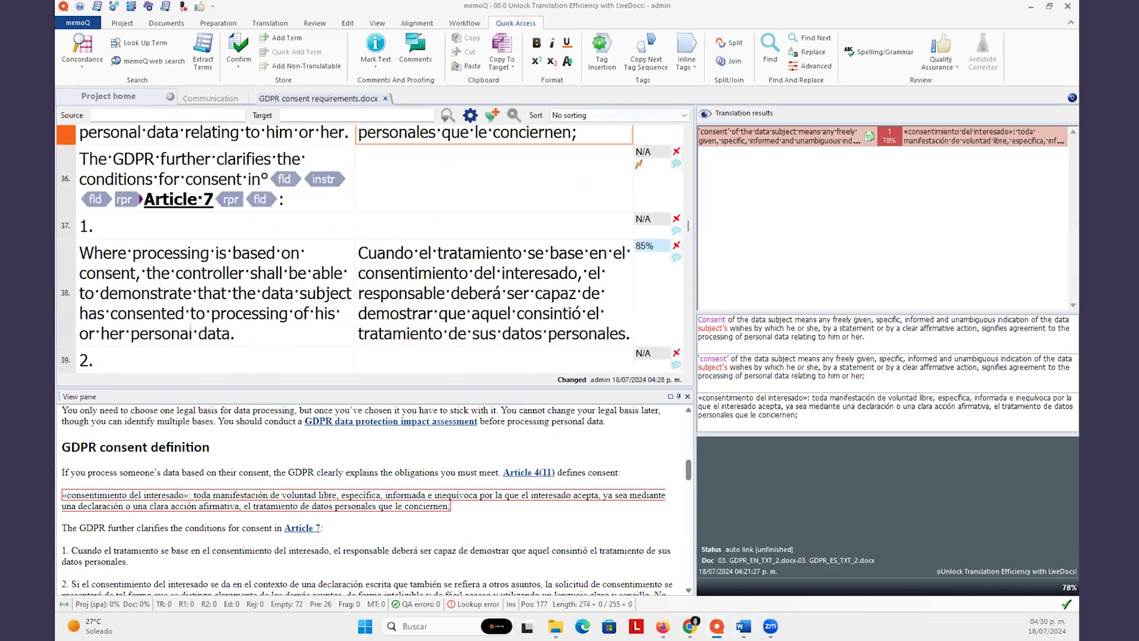
click(389, 293)
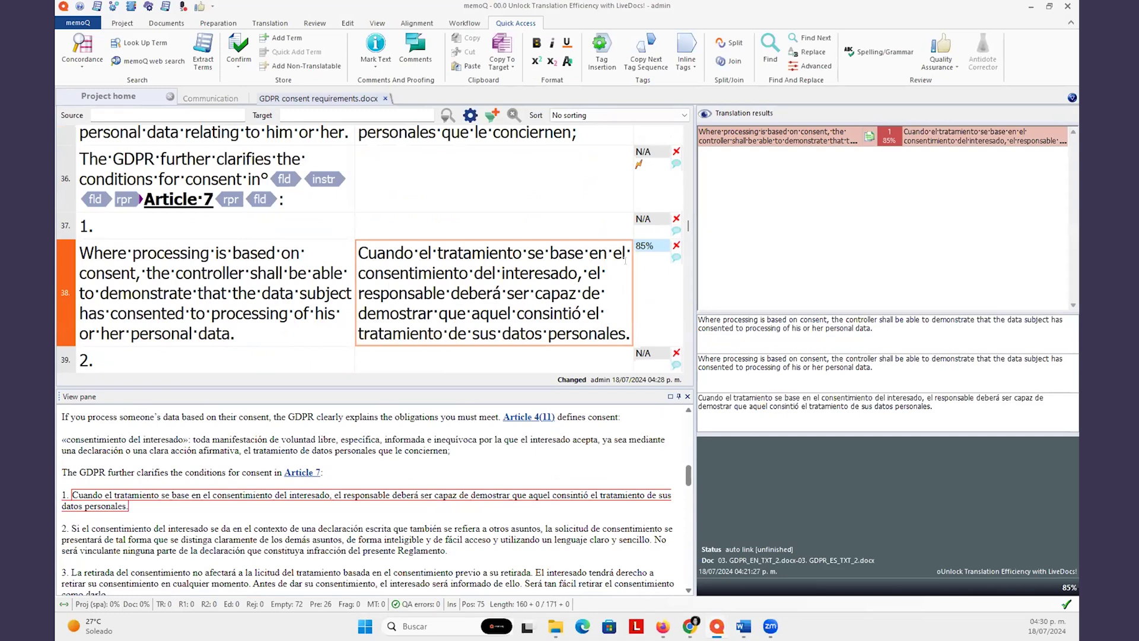
click(479, 293)
scroll(416, 250, down, 3)
scroll(415, 249, up, 2)
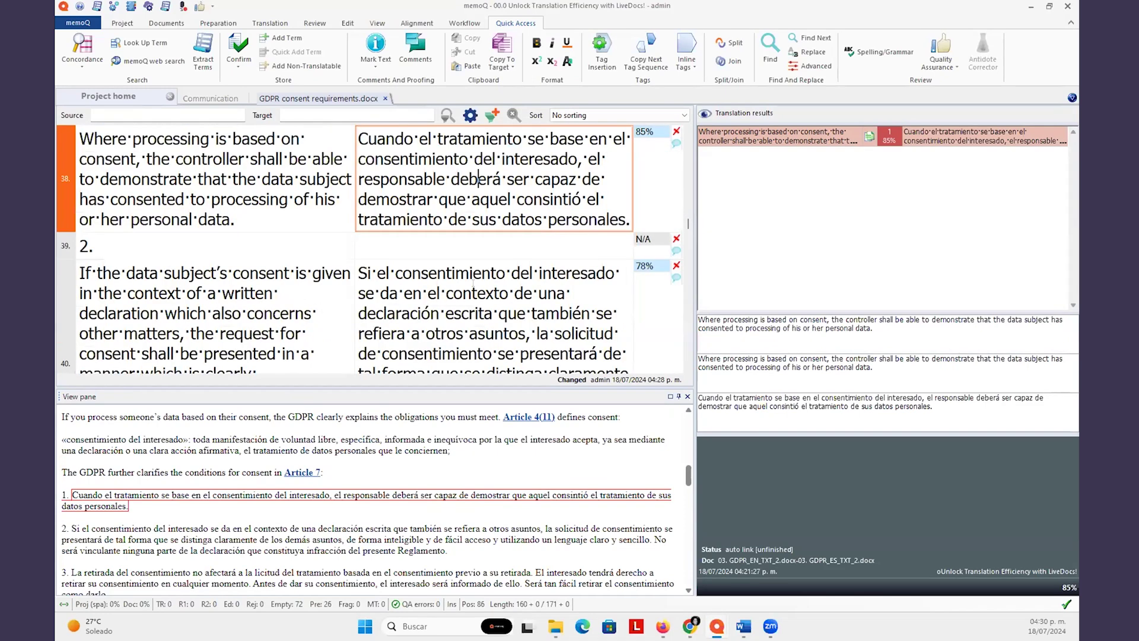
click(424, 197)
click(425, 179)
Jump to row 44 and compare the source and target texts of segments 43 and 44 for misalignment
key(ctrl+j)
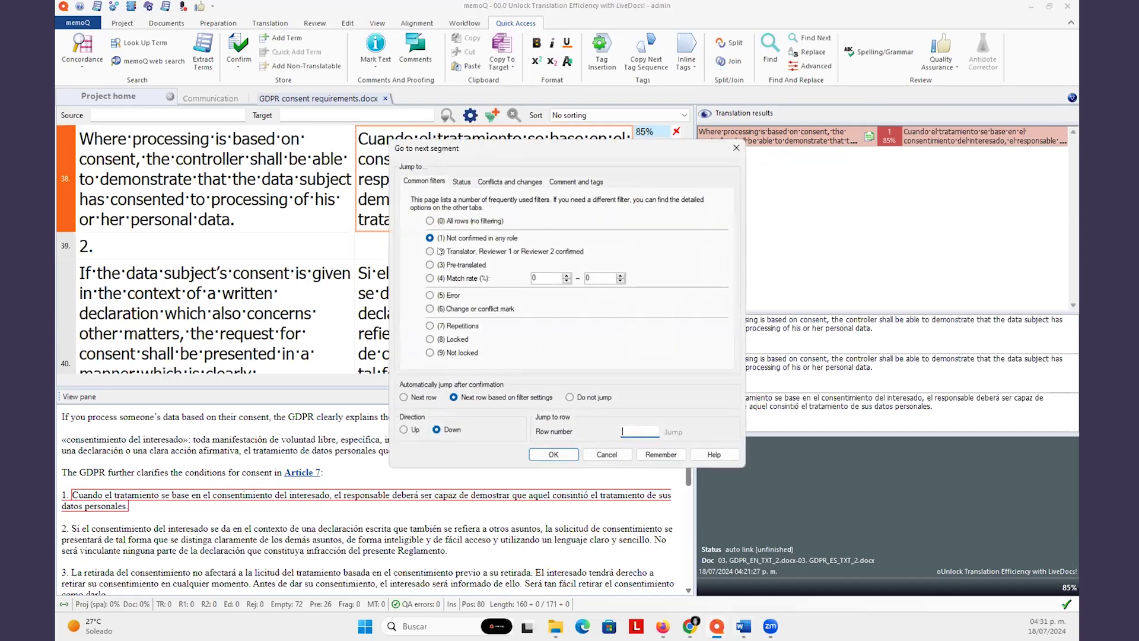
text(44)
click(673, 432)
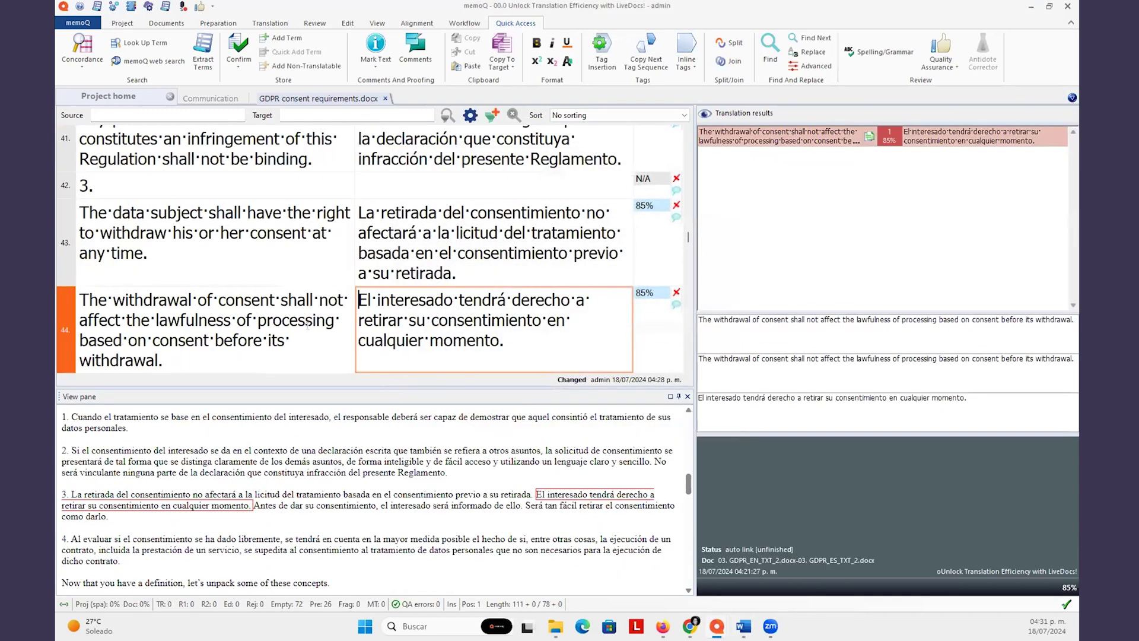
scroll(201, 312, down, 3)
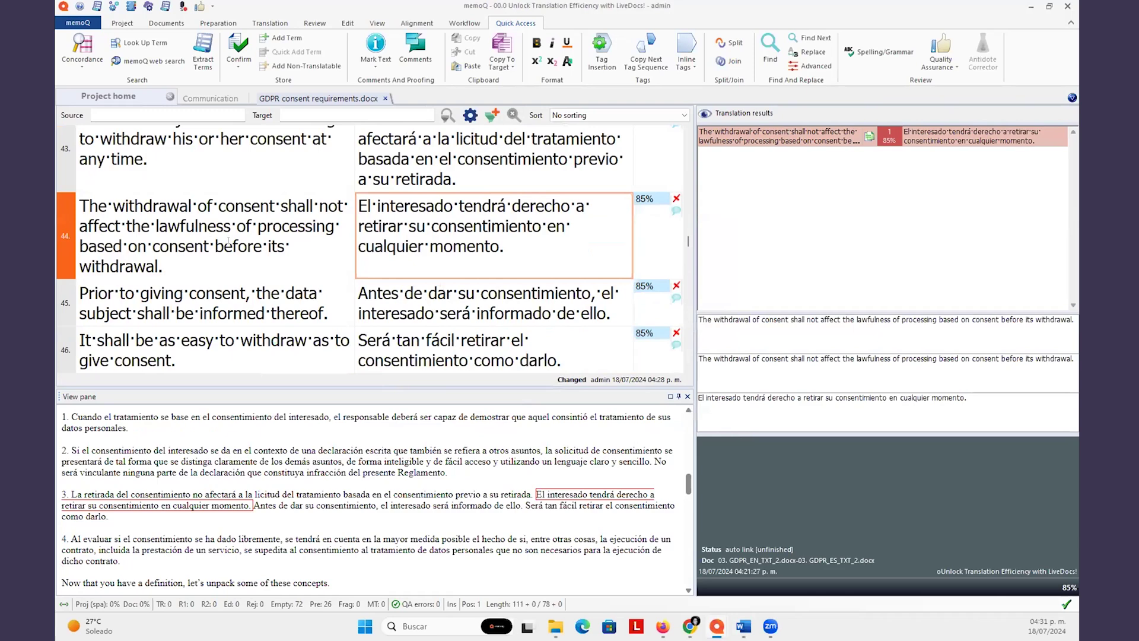
scroll(229, 240, up, 2)
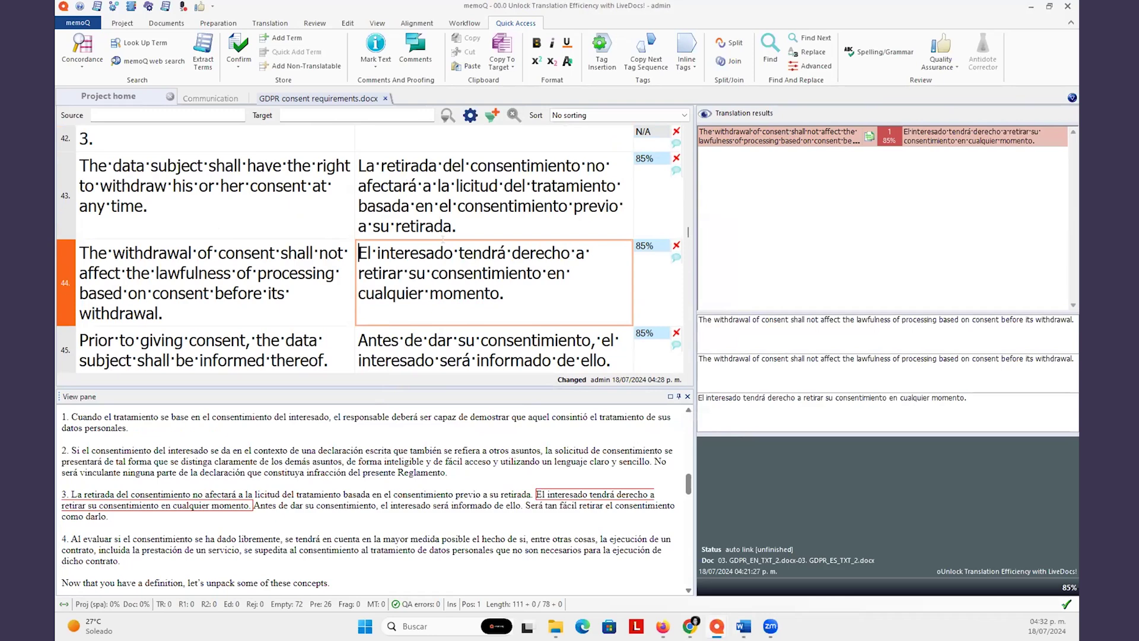
click(314, 272)
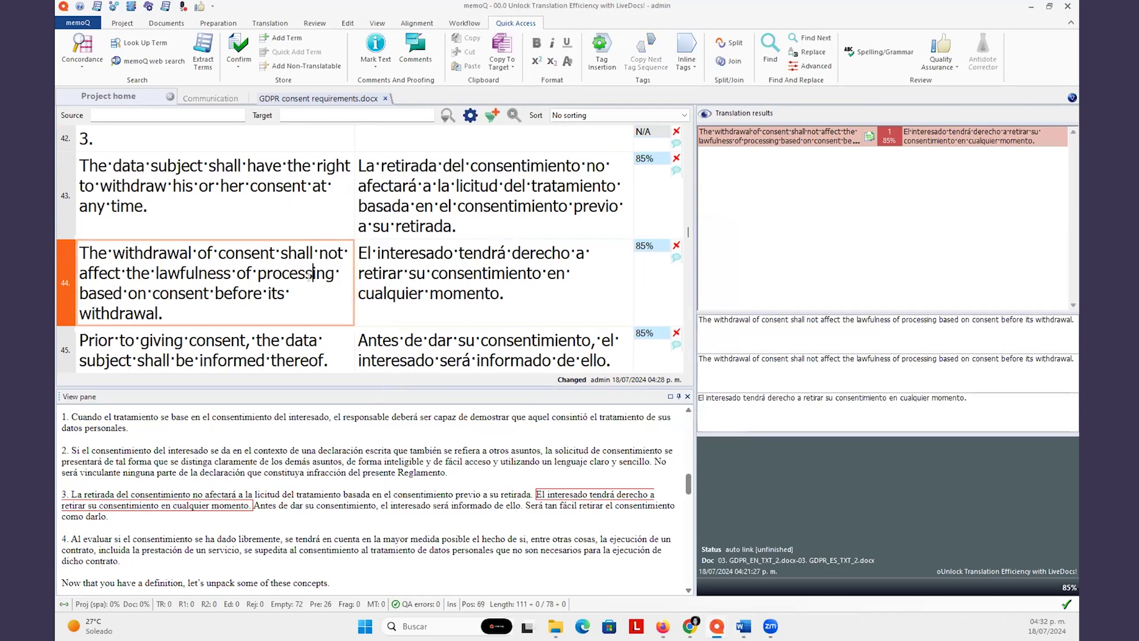
click(409, 185)
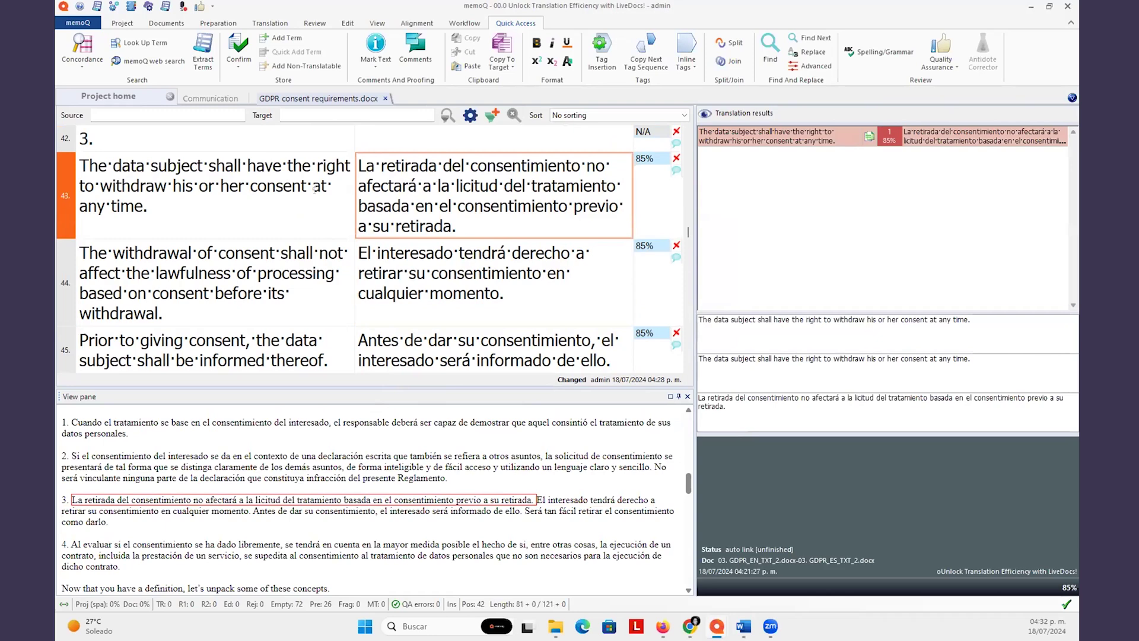
click(221, 185)
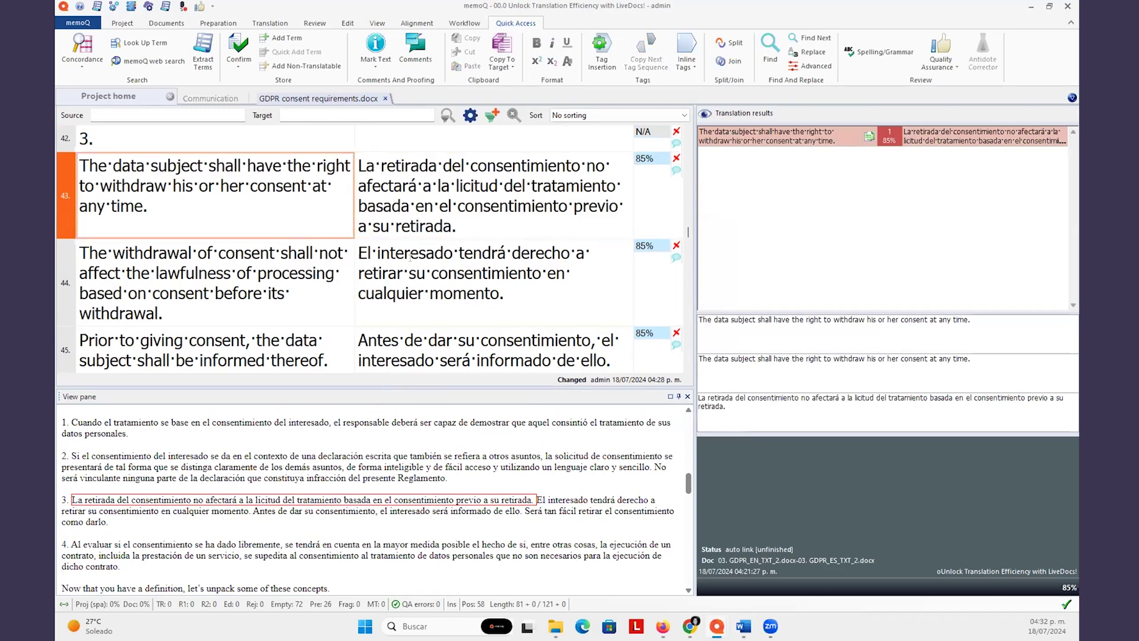
click(406, 257)
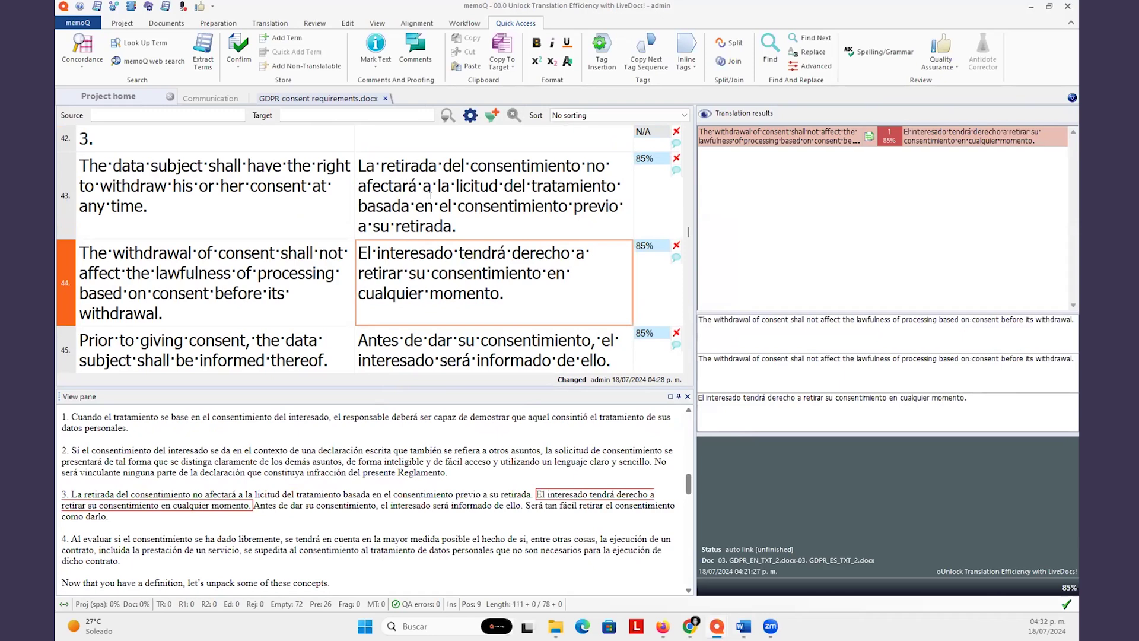
click(431, 196)
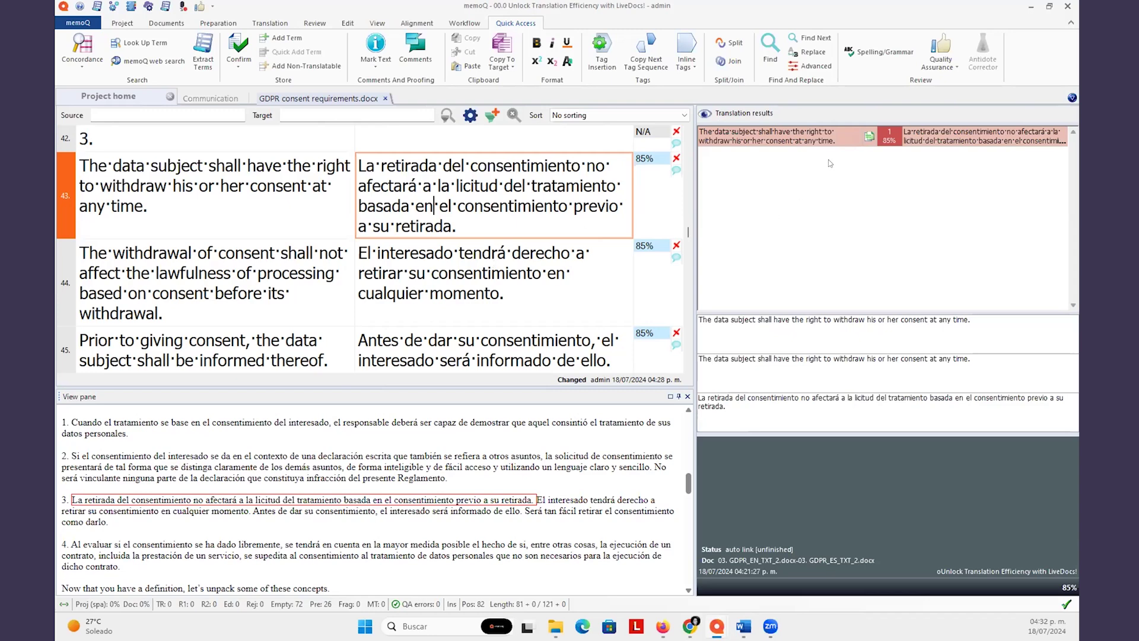
Open the aligned document behind the segment 43 match and make it editable
right_click(869, 136)
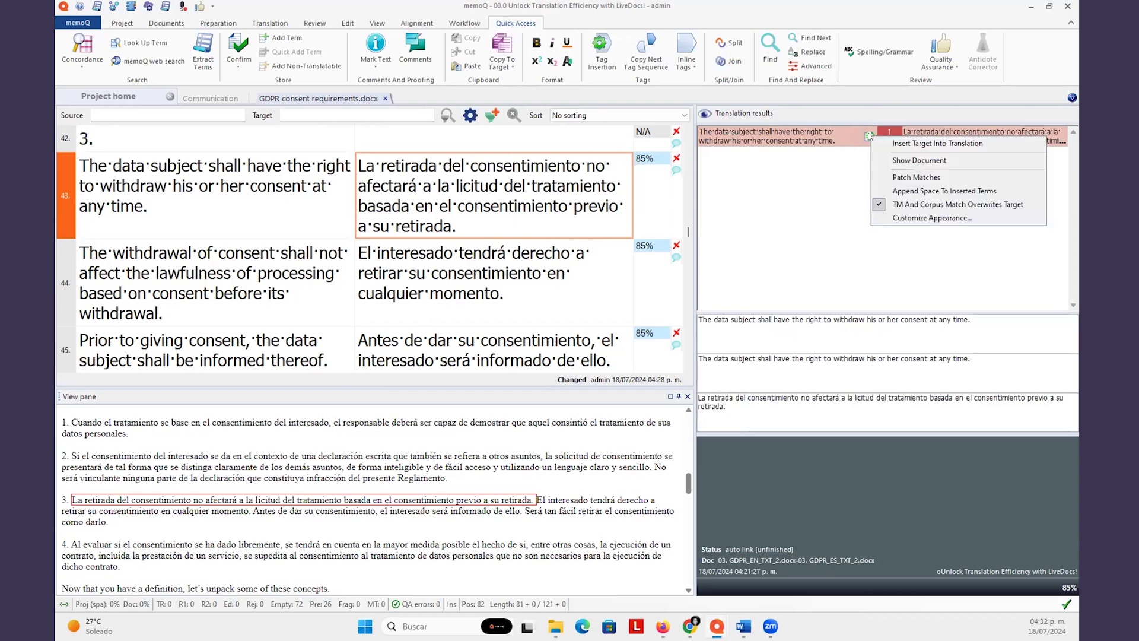
click(895, 159)
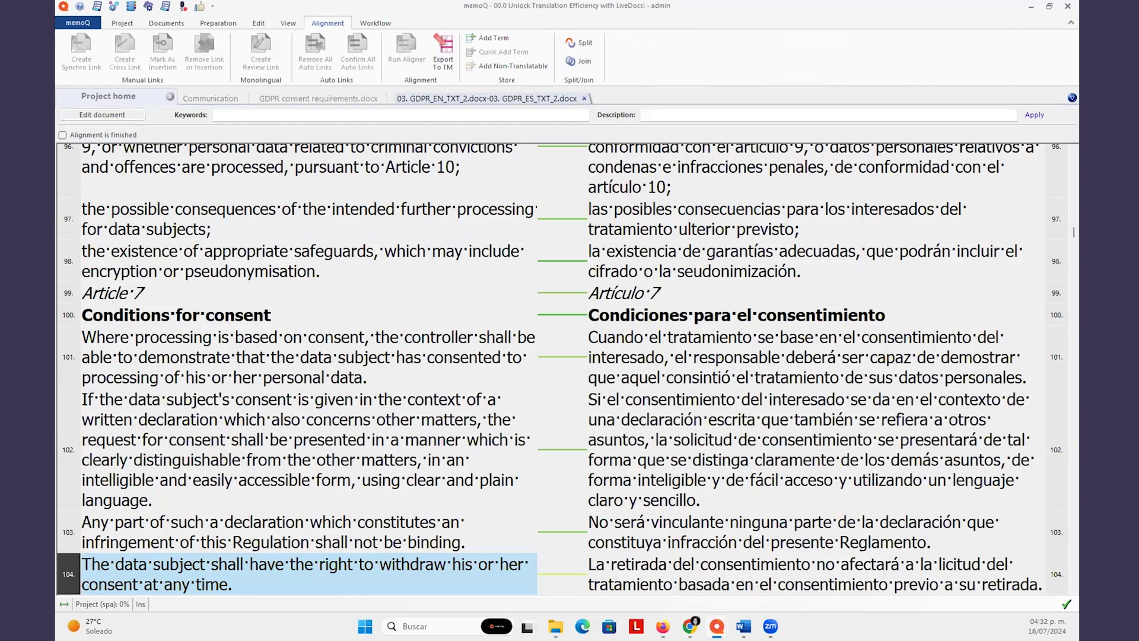
click(111, 116)
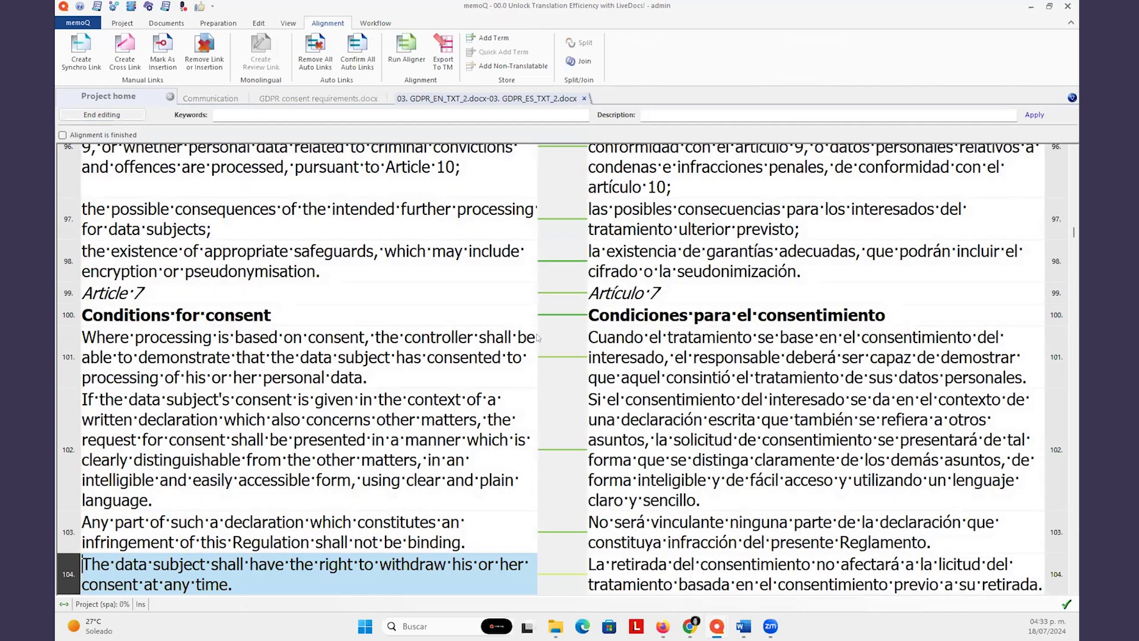
Create a synchro link between the English segment on the right to withdraw consent and Spanish segment 105
scroll(524, 456, down, 1)
scroll(524, 455, down, 1)
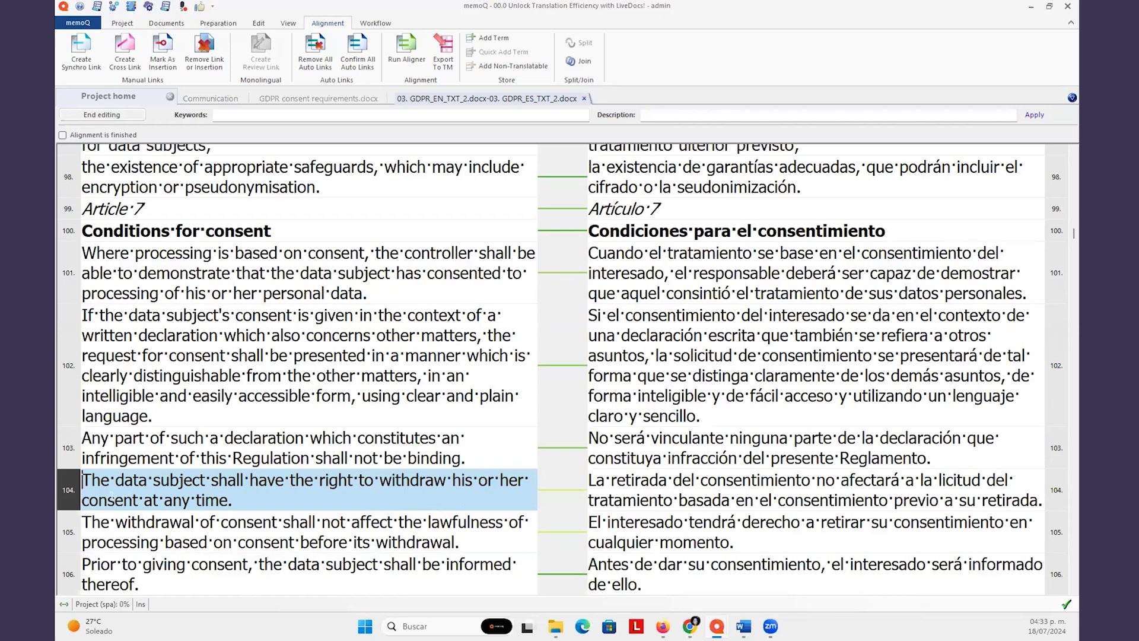
click(609, 522)
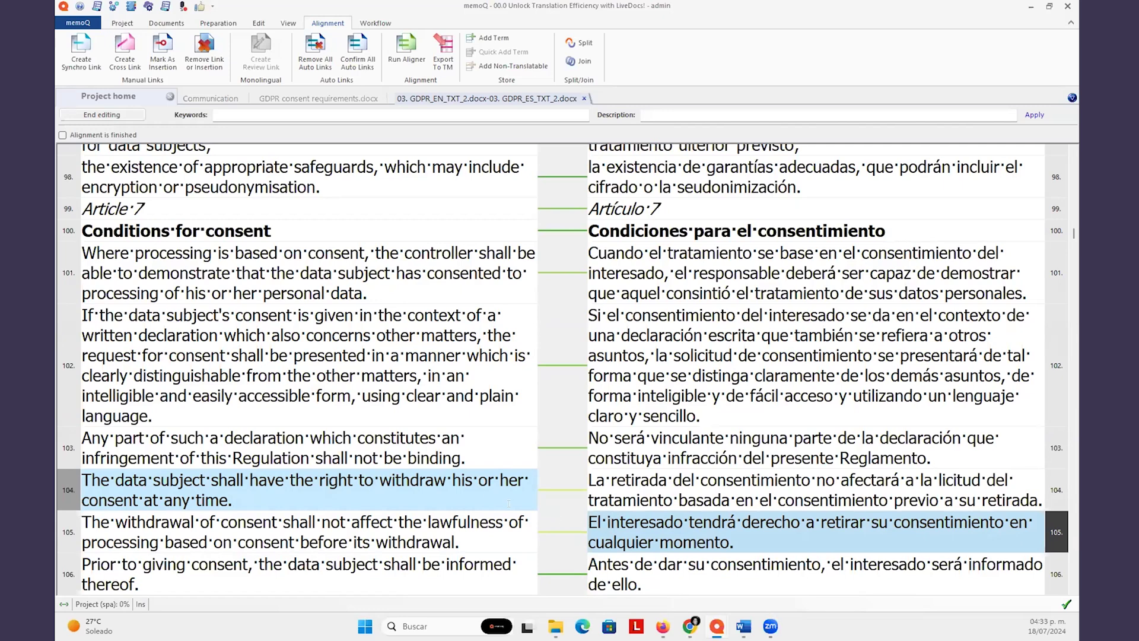
click(75, 44)
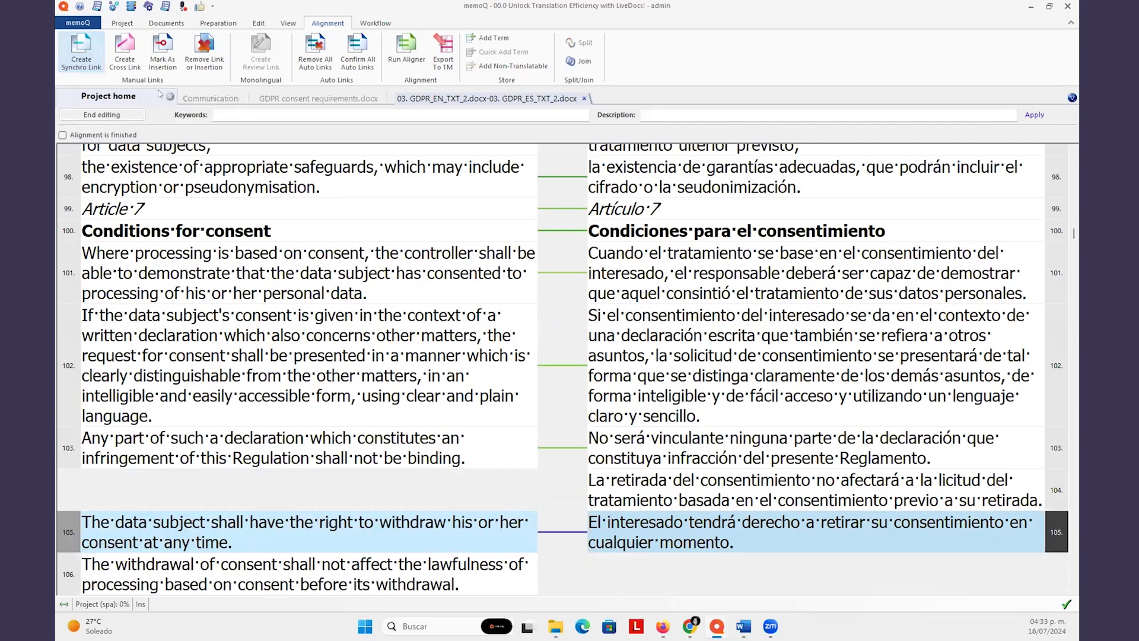
Check the segment 43 match in GDPR consent requirements.docx, and reopen its aligned document for editing
click(270, 100)
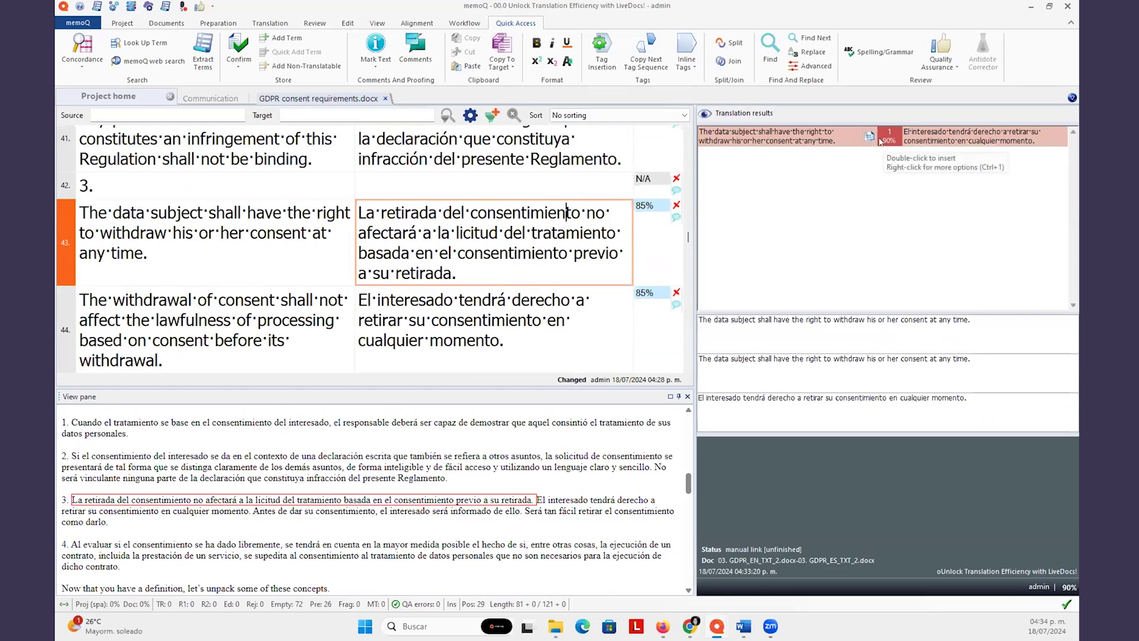
right_click(888, 142)
key(Escape)
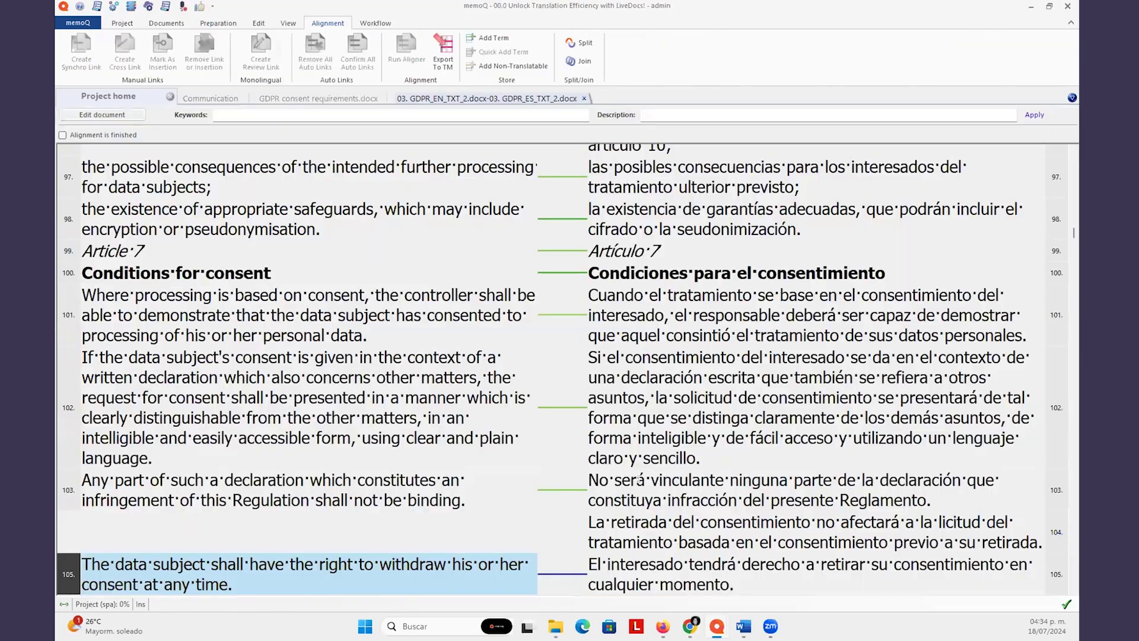
scroll(552, 511, down, 1)
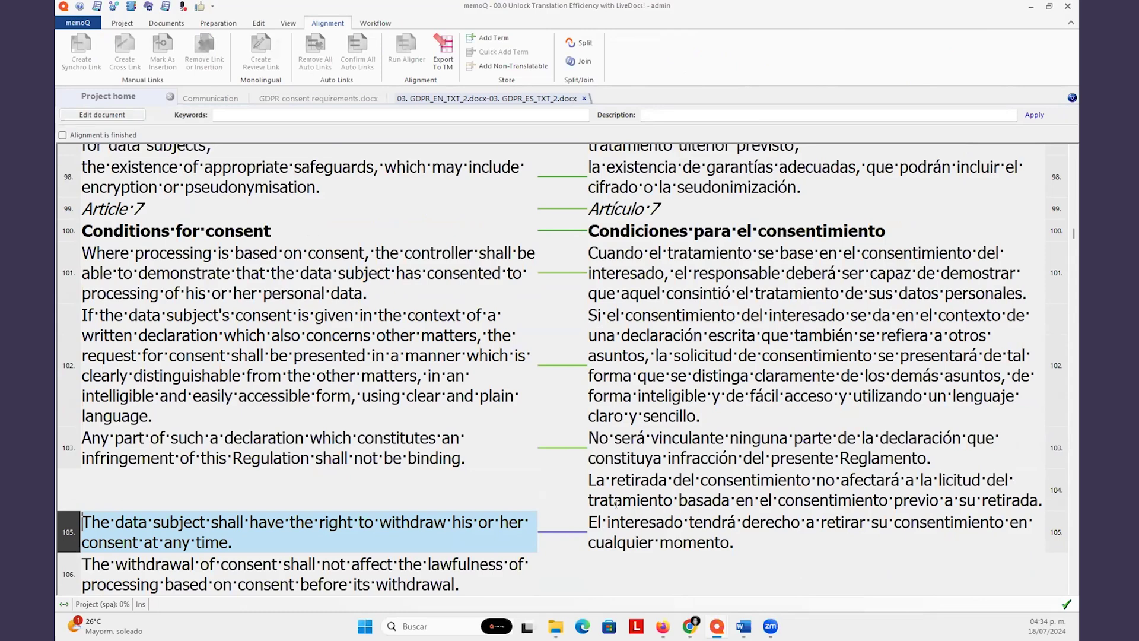
click(119, 115)
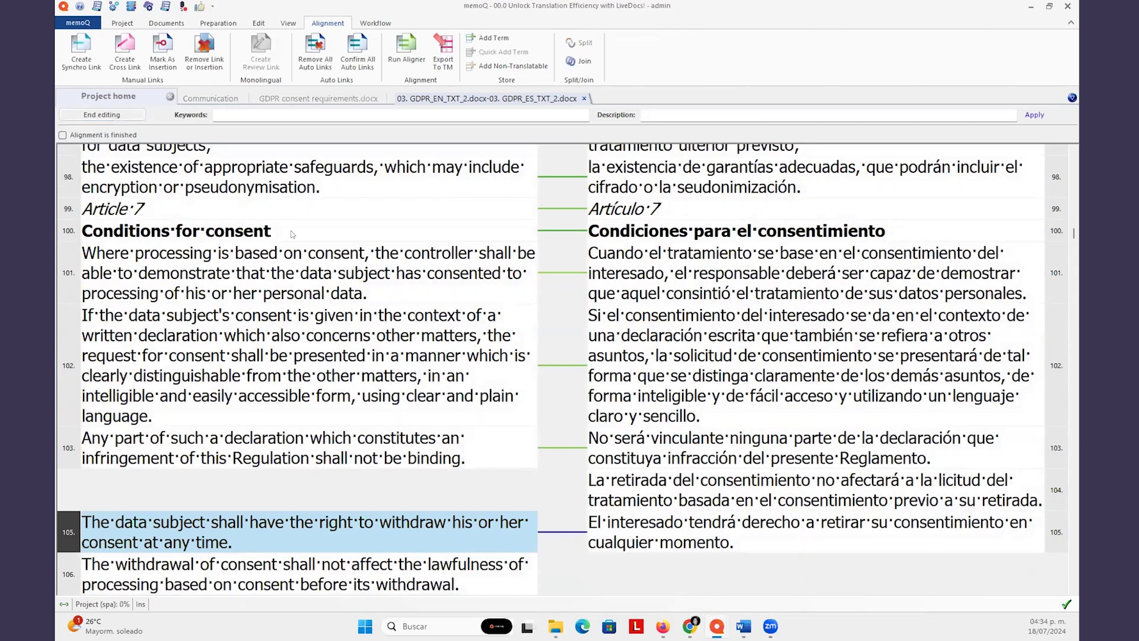
Append EXAMPLE to the end of the Spanish text in aligned segment 105
scroll(559, 387, down, 1)
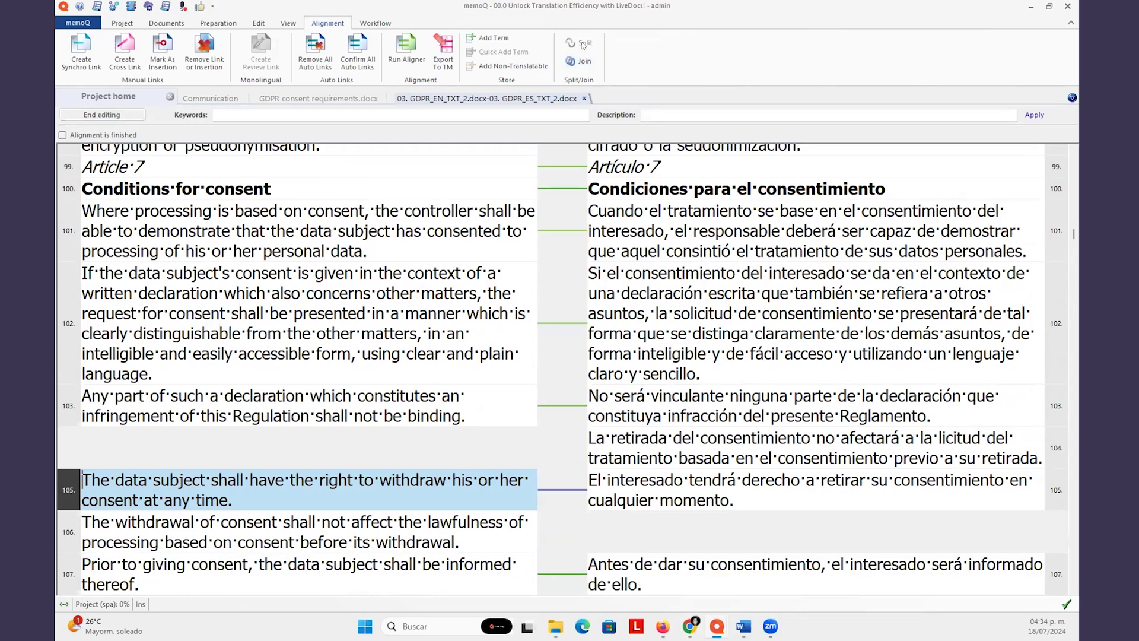
click(752, 494)
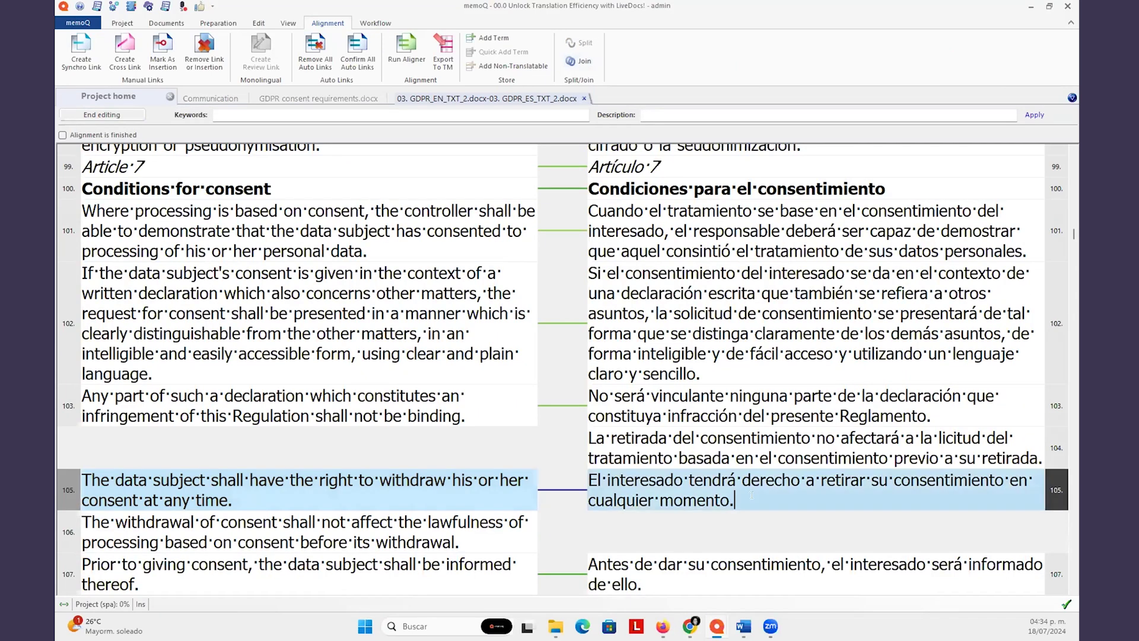
text(EXAMPLE)
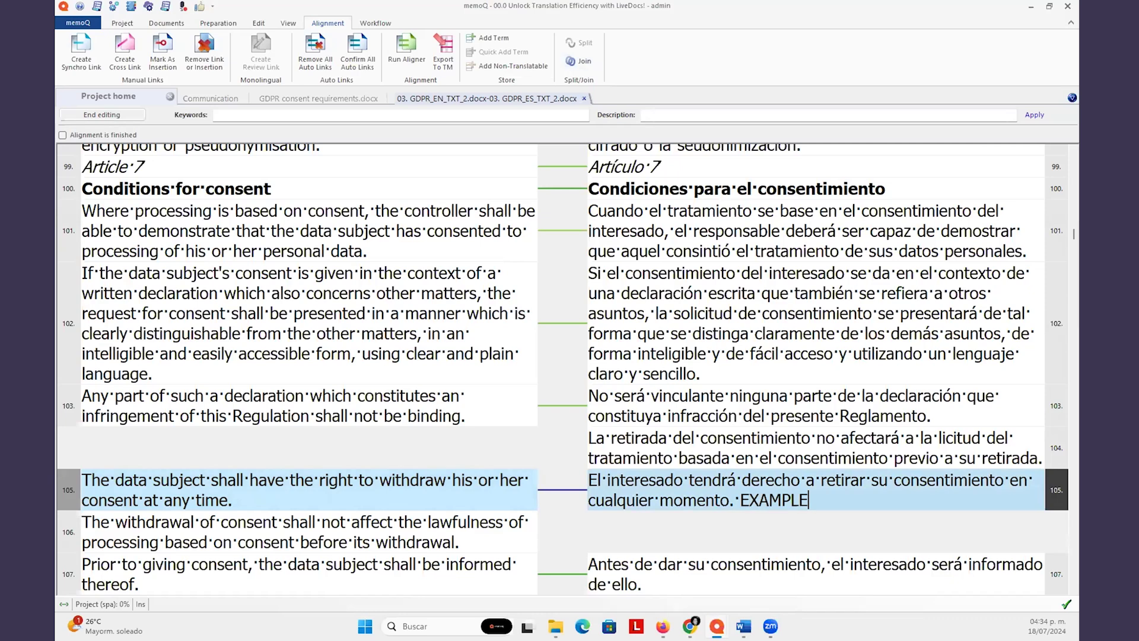
click(686, 529)
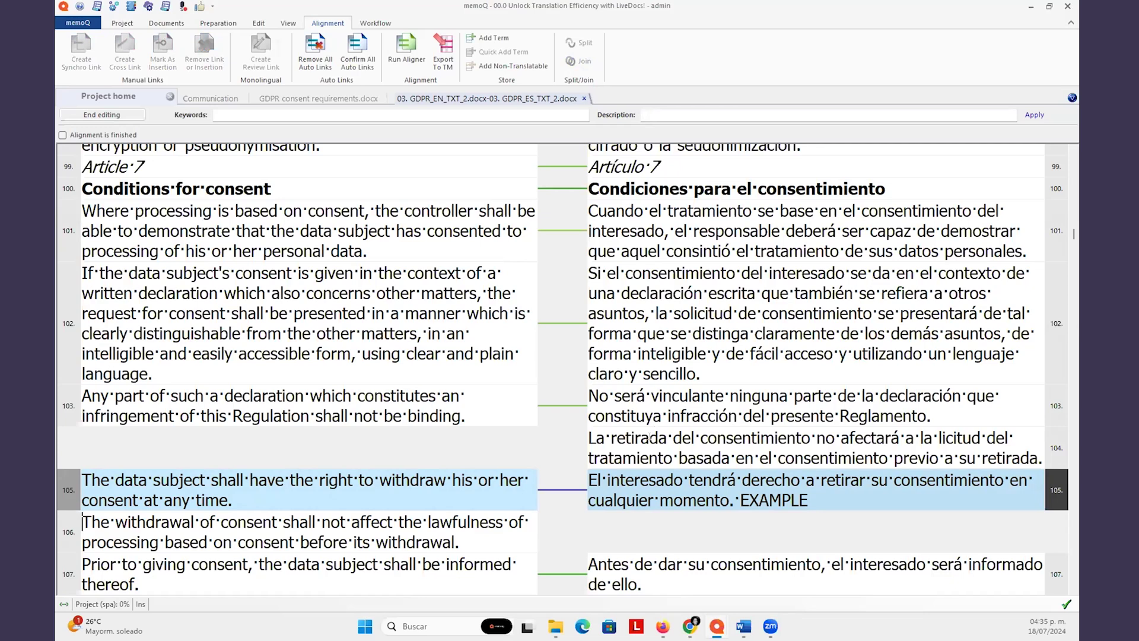
Create a cross link between English segment 106 on the lawfulness of processing and Spanish segment 104
click(508, 537)
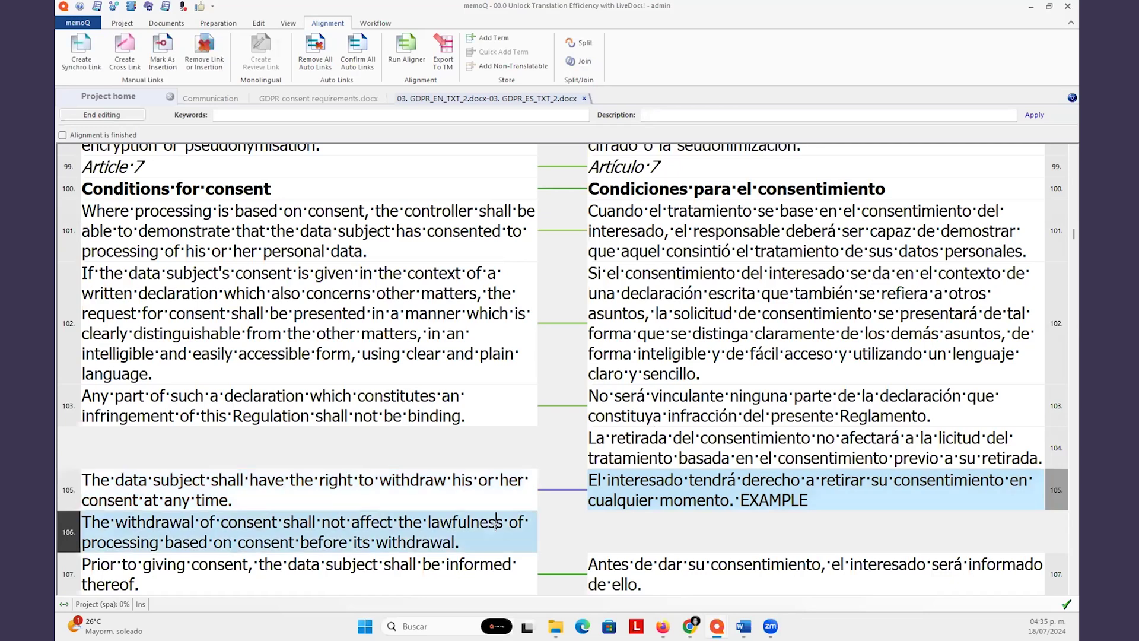
click(634, 422)
click(634, 438)
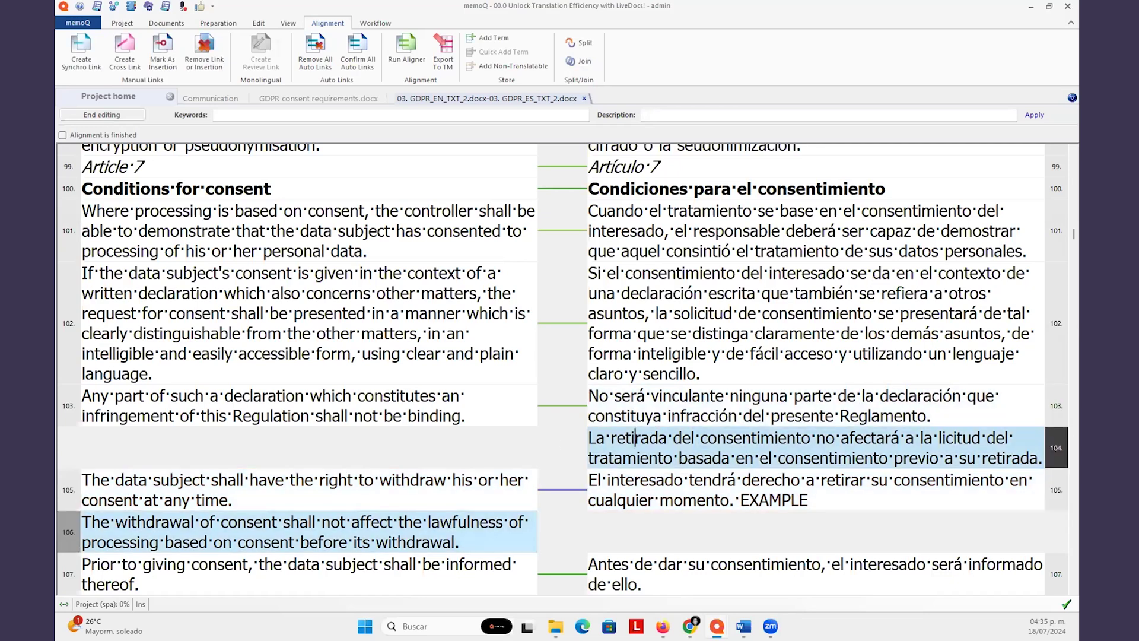
click(124, 57)
click(117, 114)
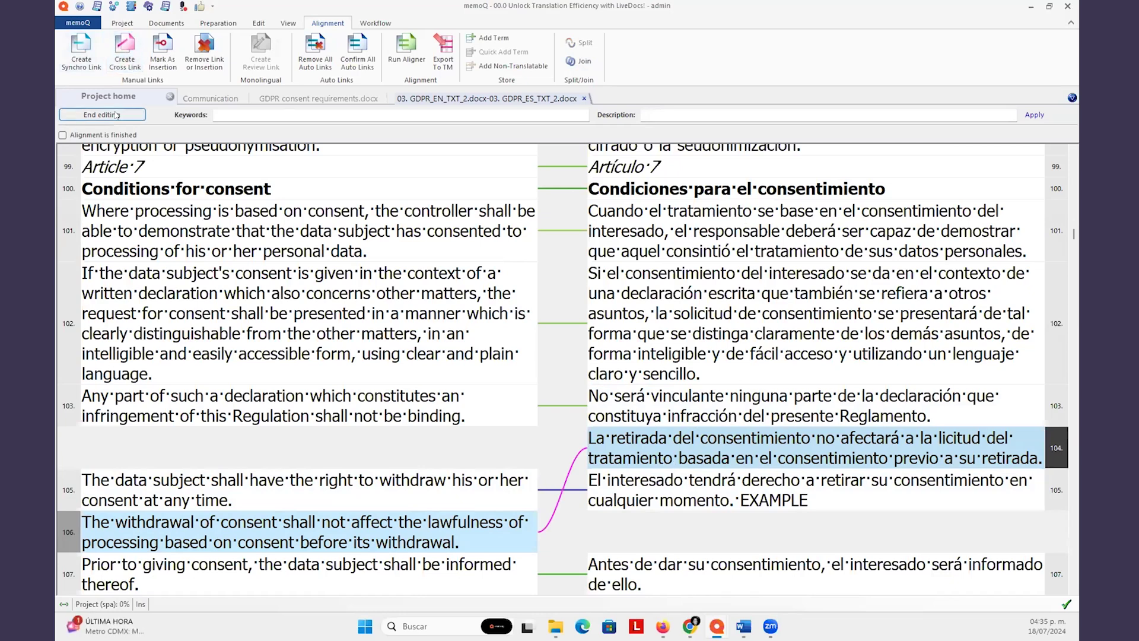
Recheck segment 43 in the translation, and mark the aligned document's alignment as finished and end its editing
click(309, 101)
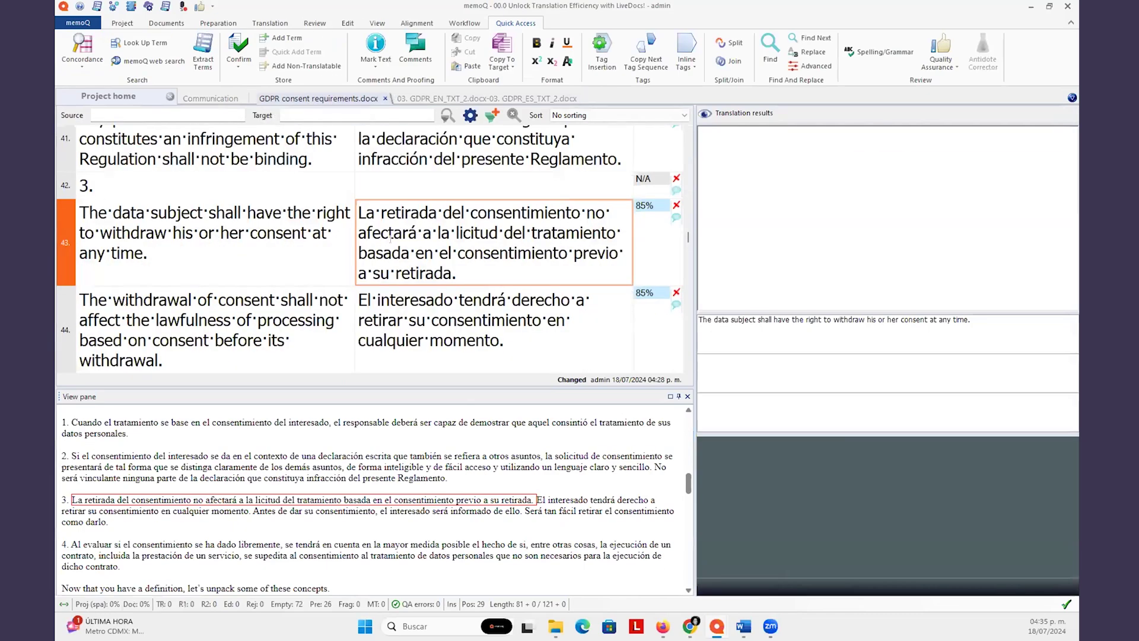
click(503, 213)
key(ctrl+Tab)
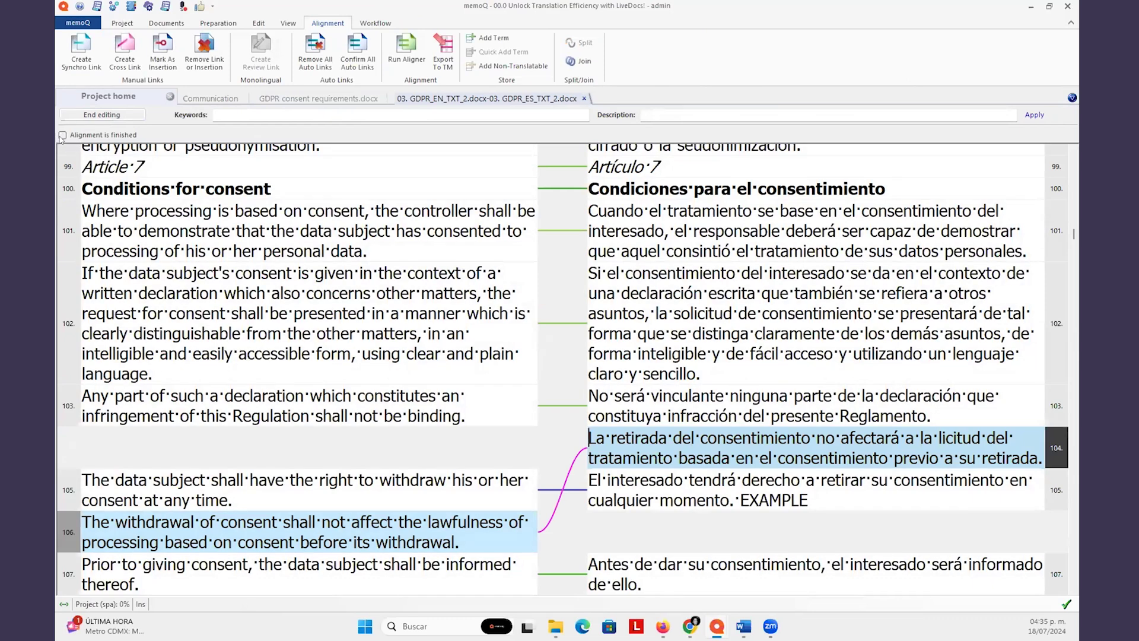
click(81, 134)
click(118, 115)
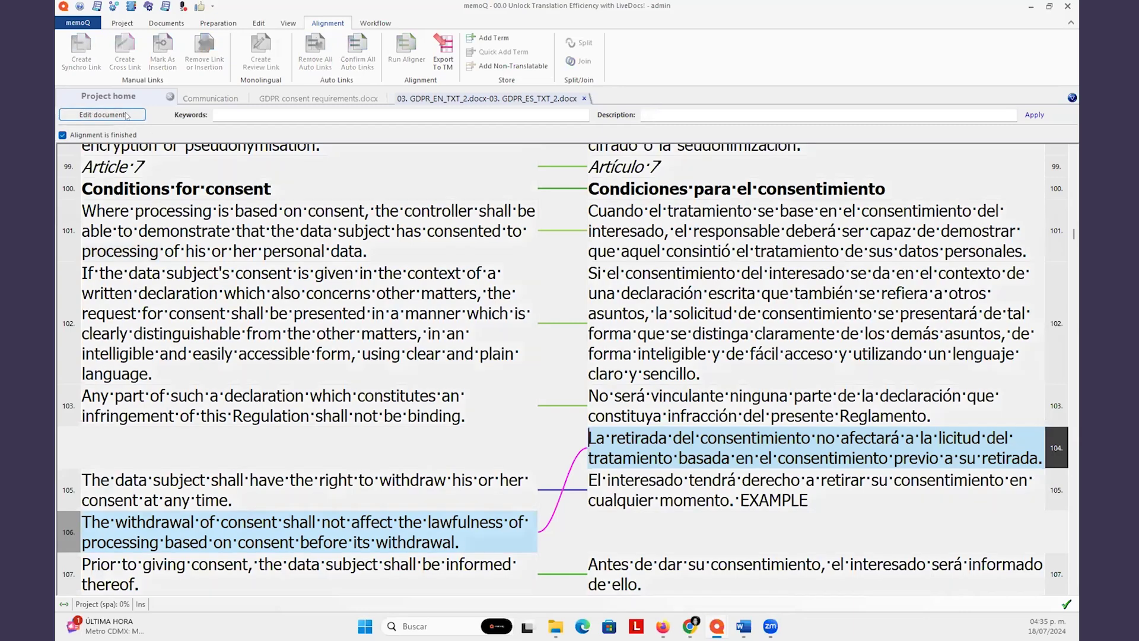
Review the corrected match for translation segment 43 and put its aligned document back into edit mode
click(320, 99)
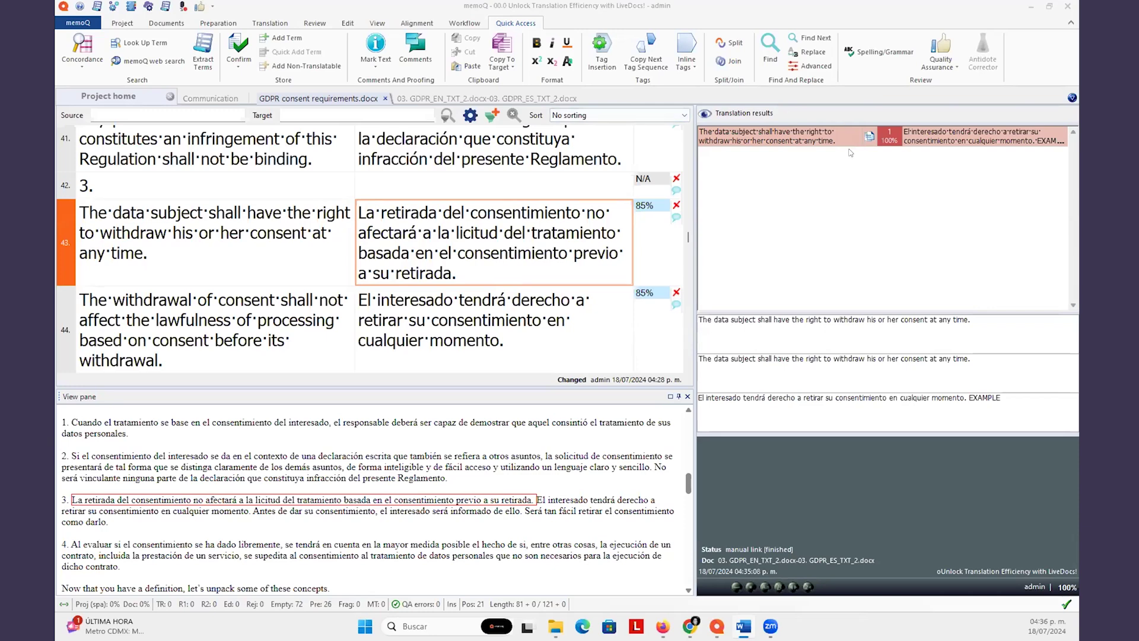
double_click(771, 137)
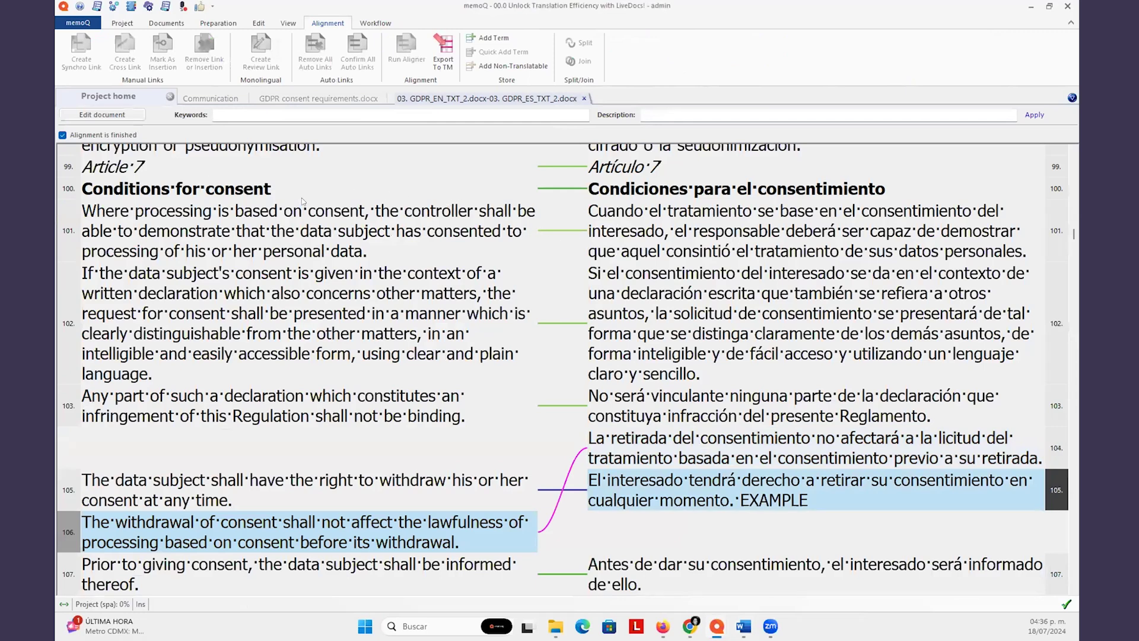
click(111, 115)
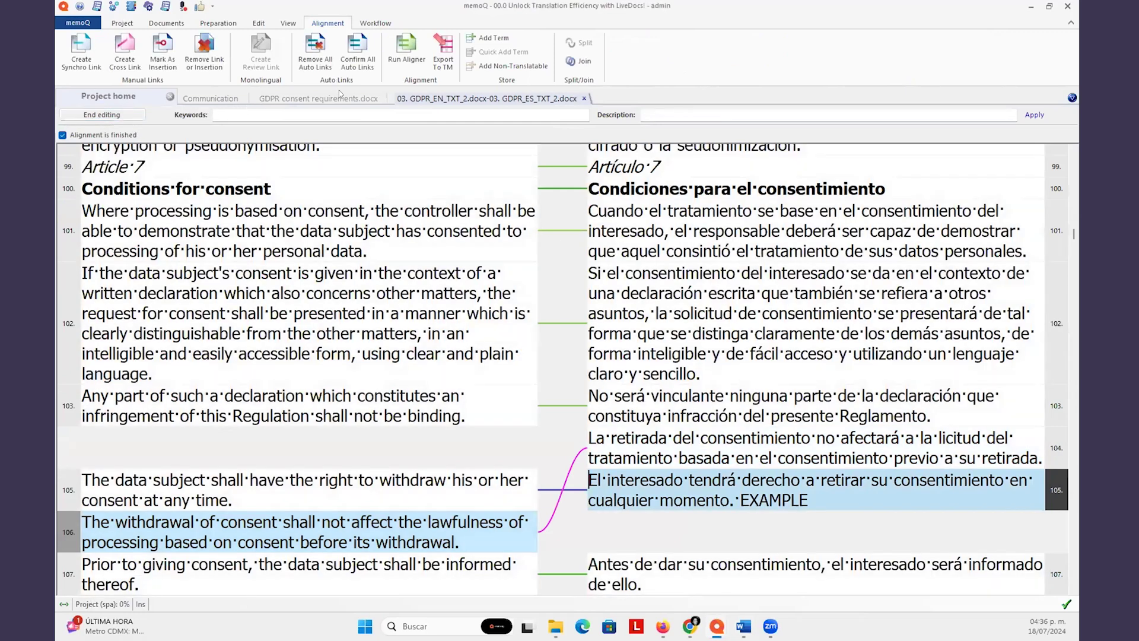
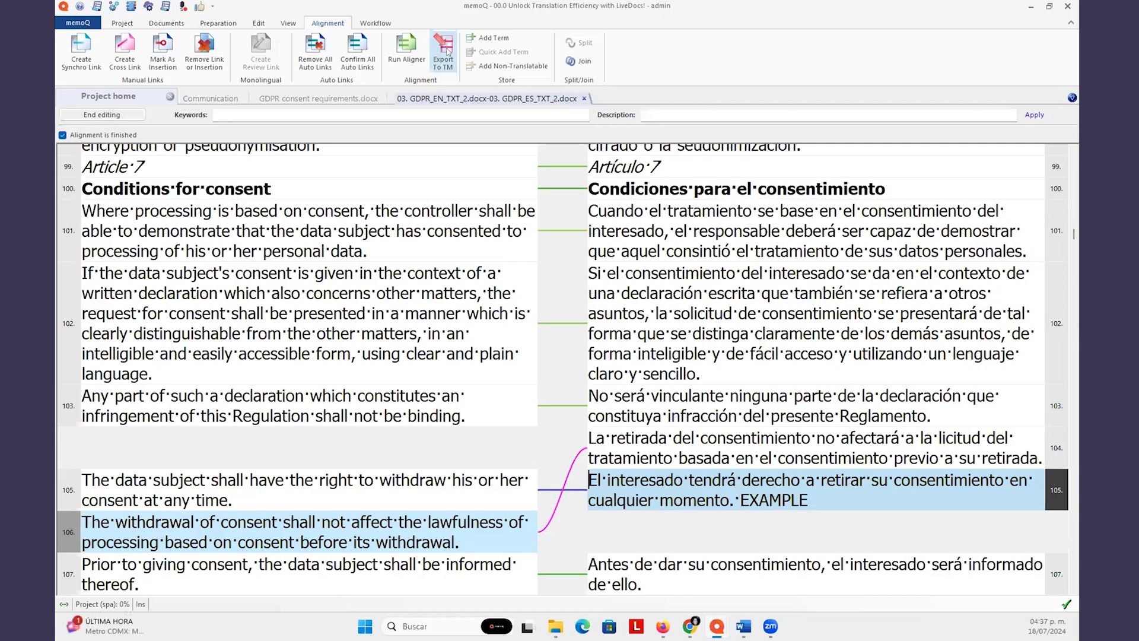
Export only the confirmed links to the primary working TM, storing document names and keywords in Subject, and close the aligned document
click(448, 46)
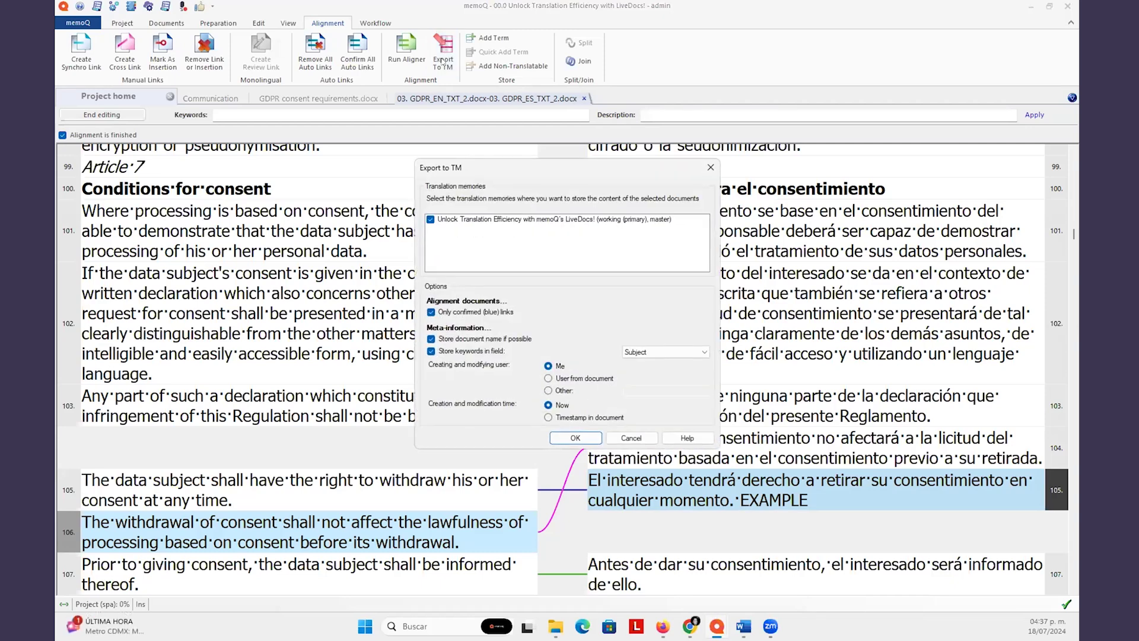
drag(530, 172, 471, 187)
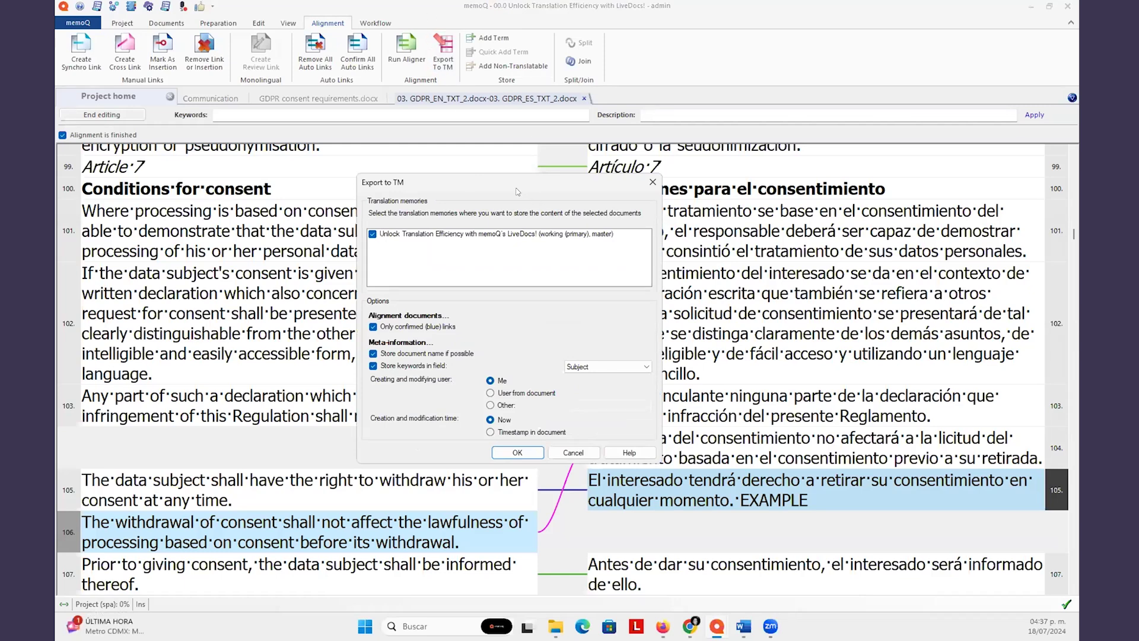
drag(518, 192, 485, 120)
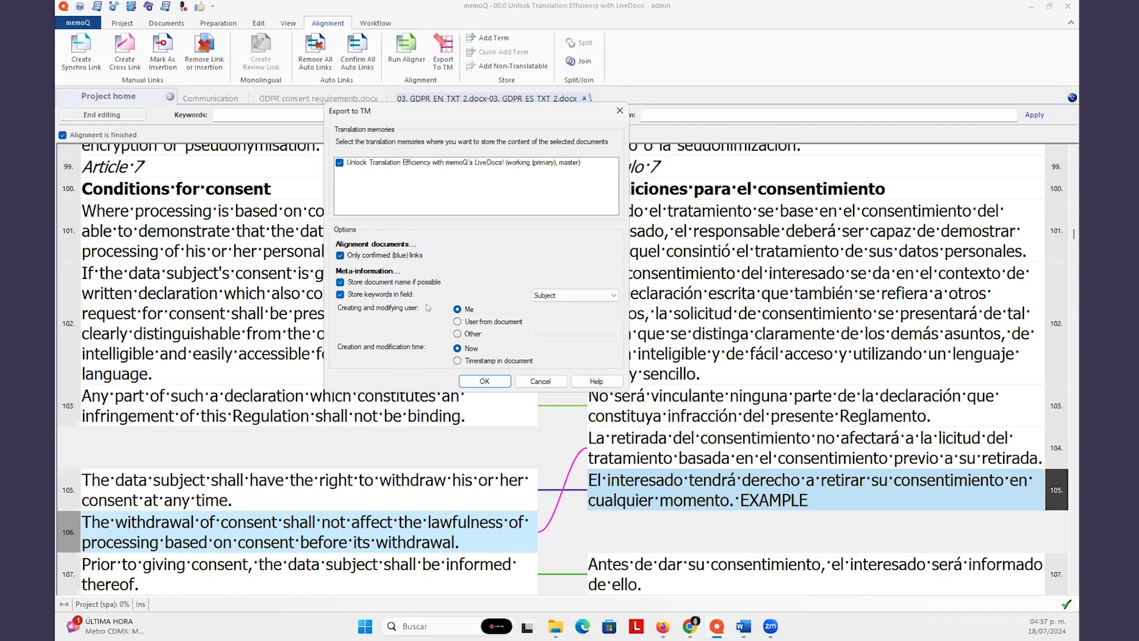
click(611, 296)
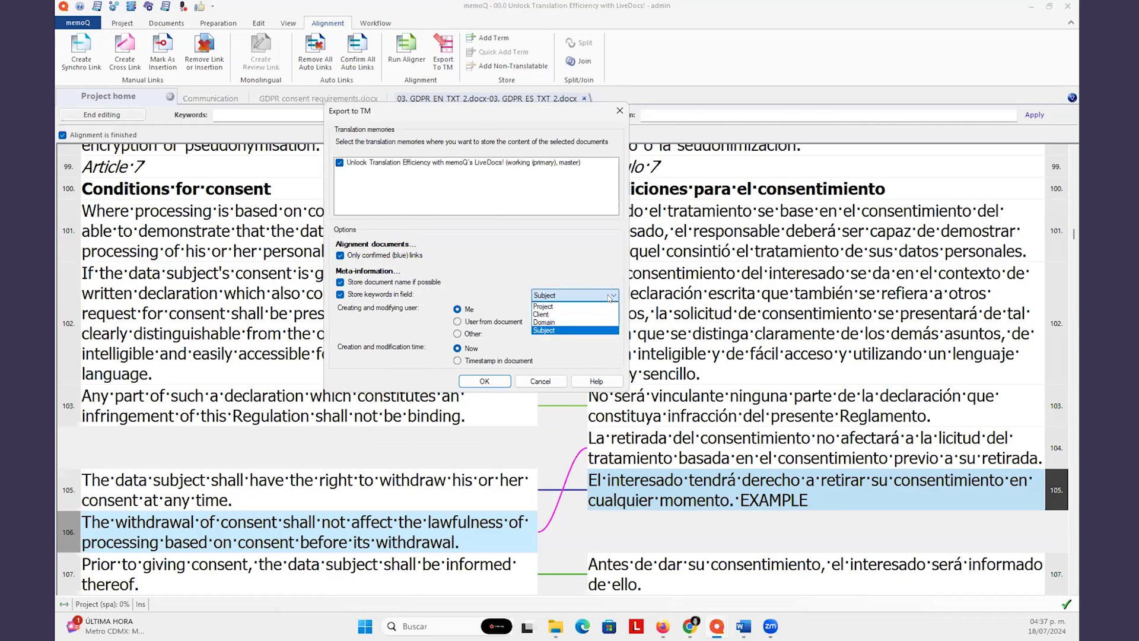
click(606, 289)
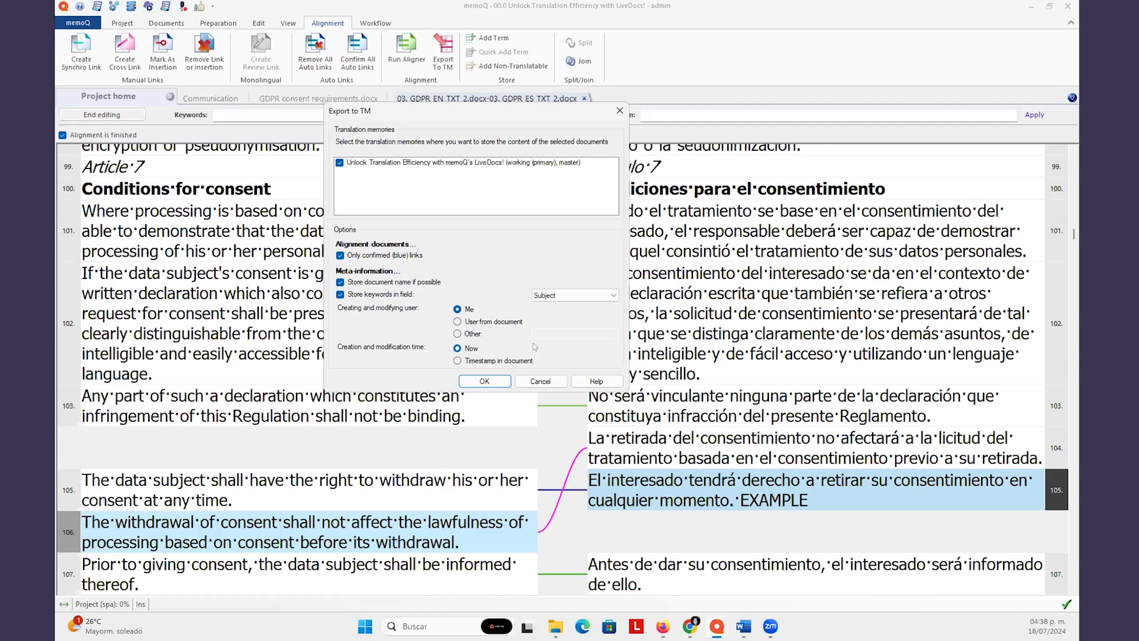
click(484, 381)
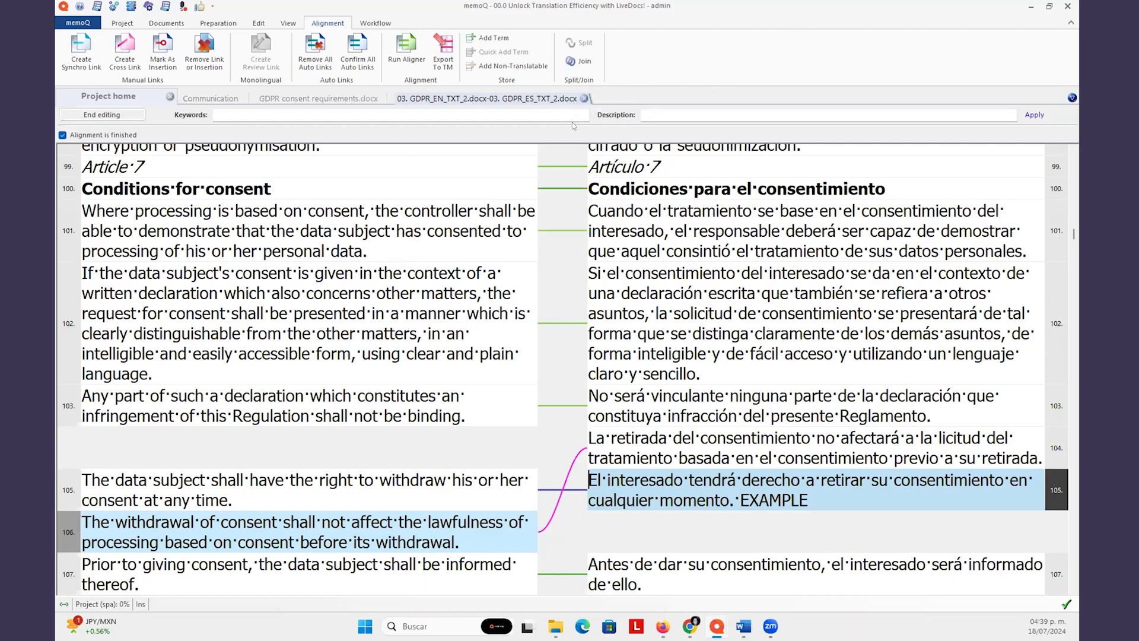
click(584, 99)
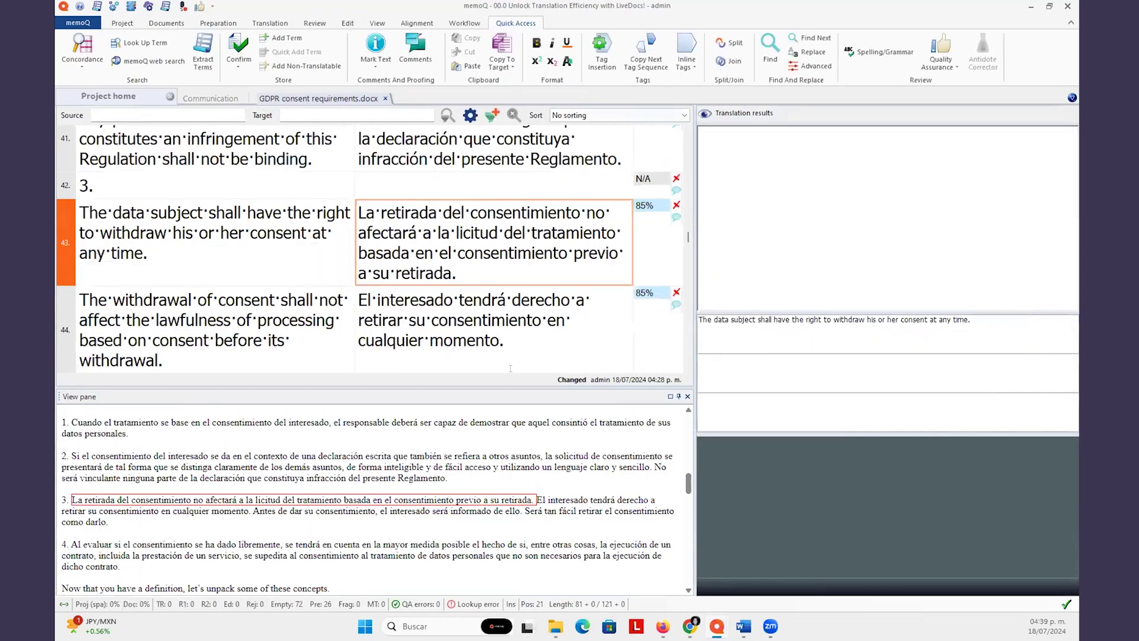
Switch to the memoQ online project window and show the project's LiveDocs settings, briefly viewing the resource console
mouse_move(717, 626)
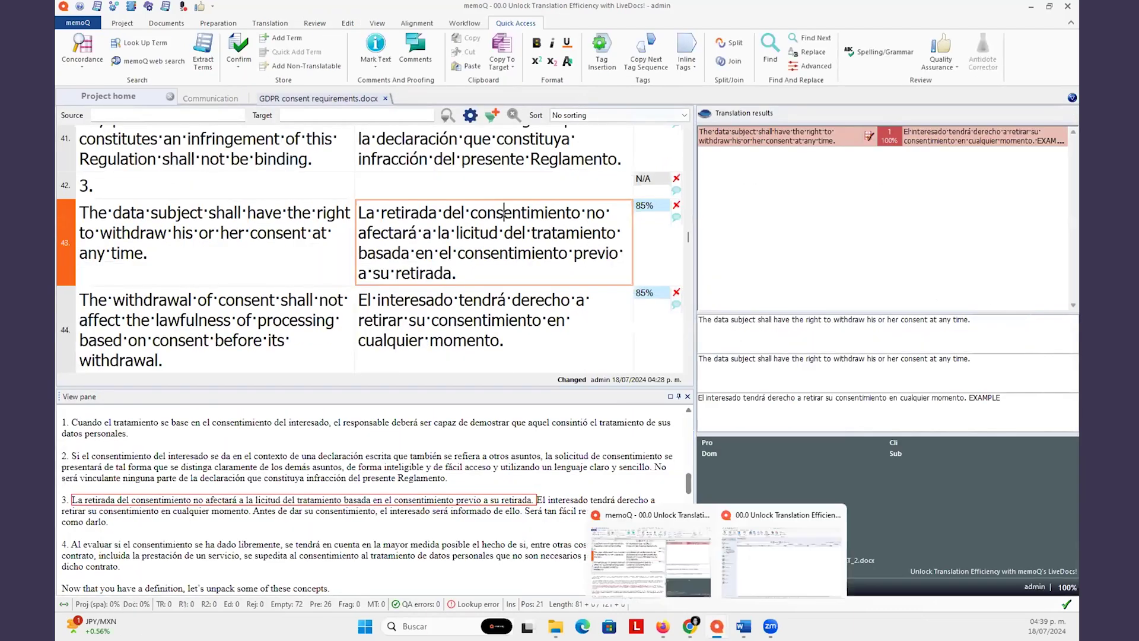
click(749, 563)
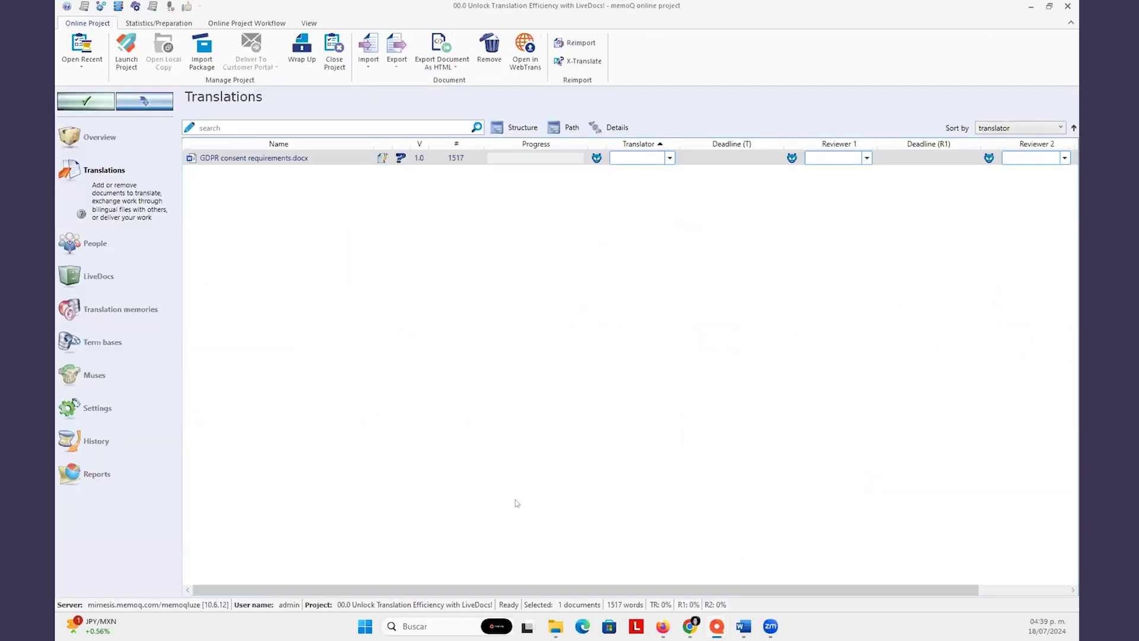
click(468, 419)
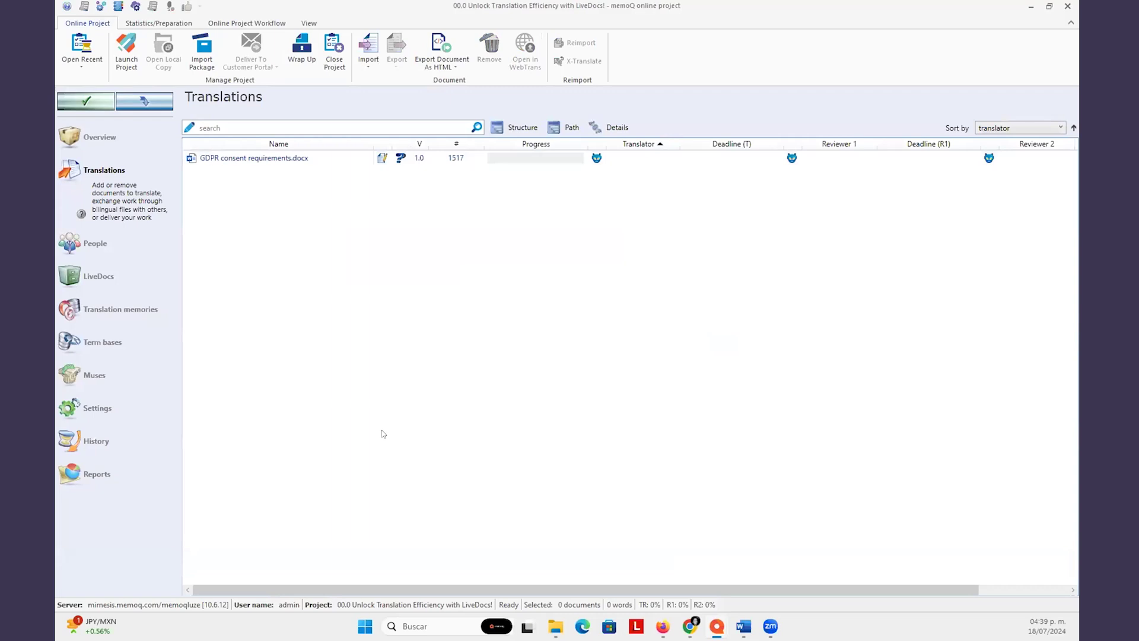
click(88, 407)
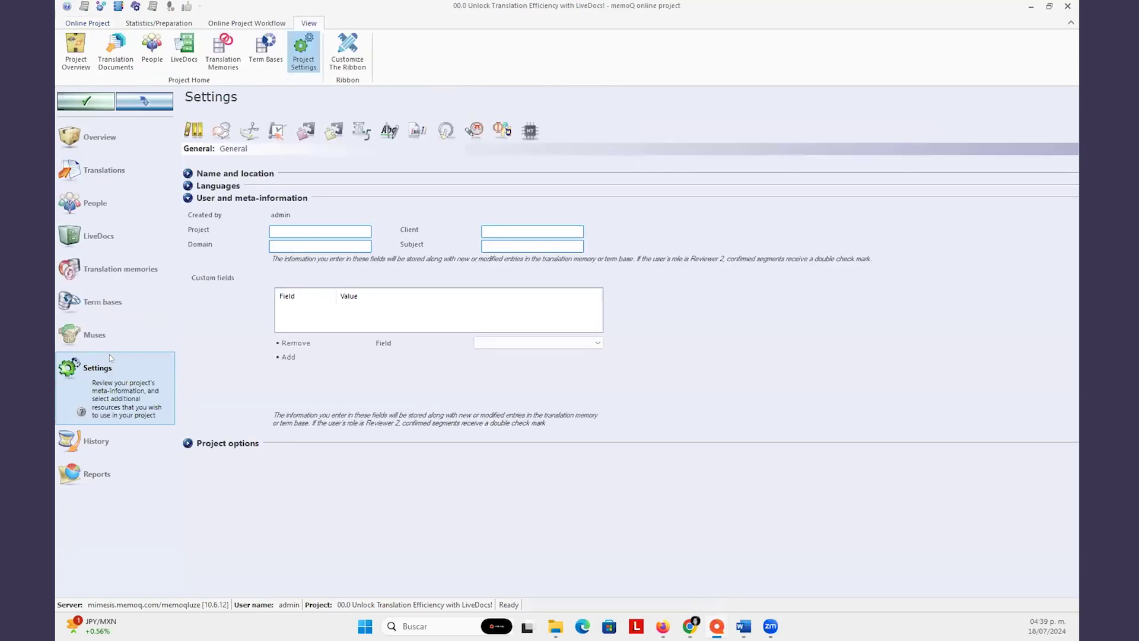
click(334, 131)
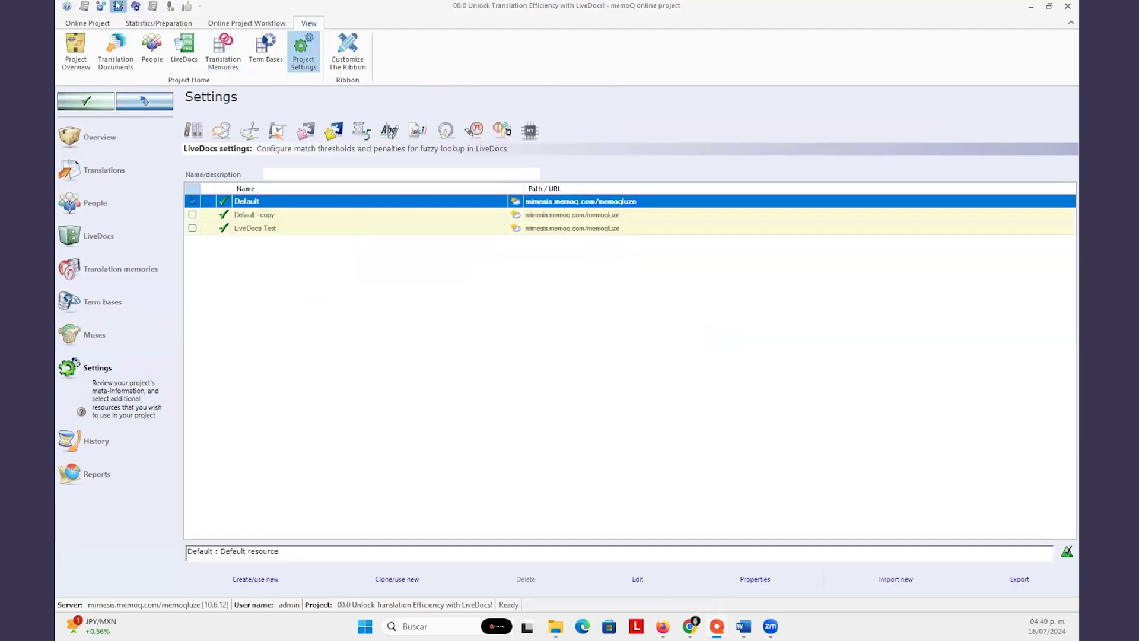
click(135, 5)
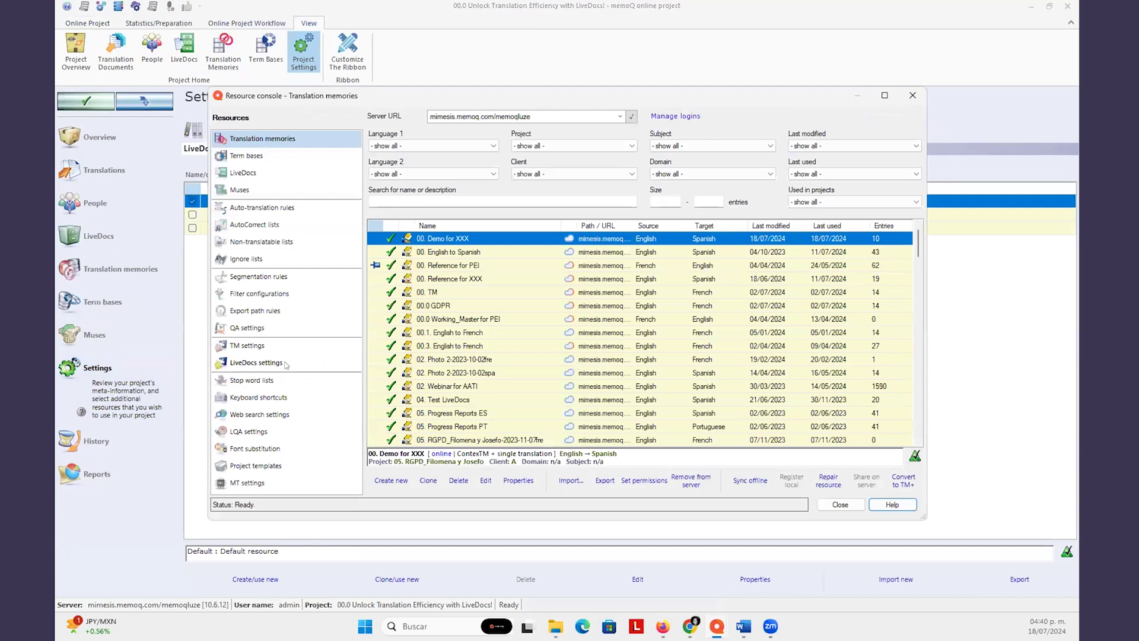
click(912, 96)
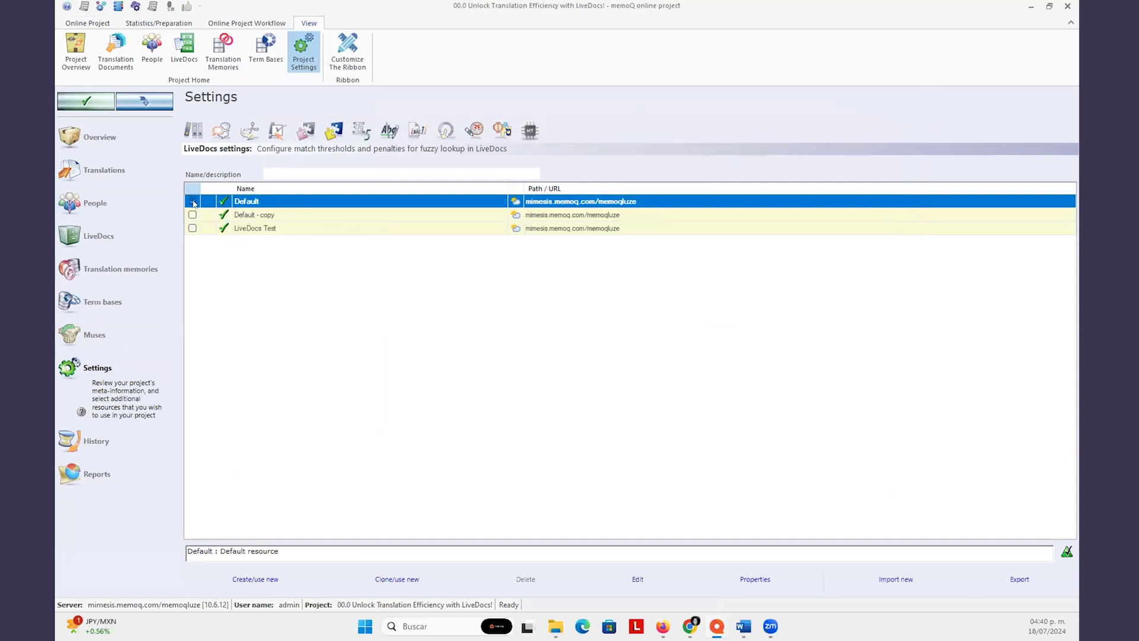
Assign the Default - copy LiveDocs settings resource to the online project and apply the change
click(191, 215)
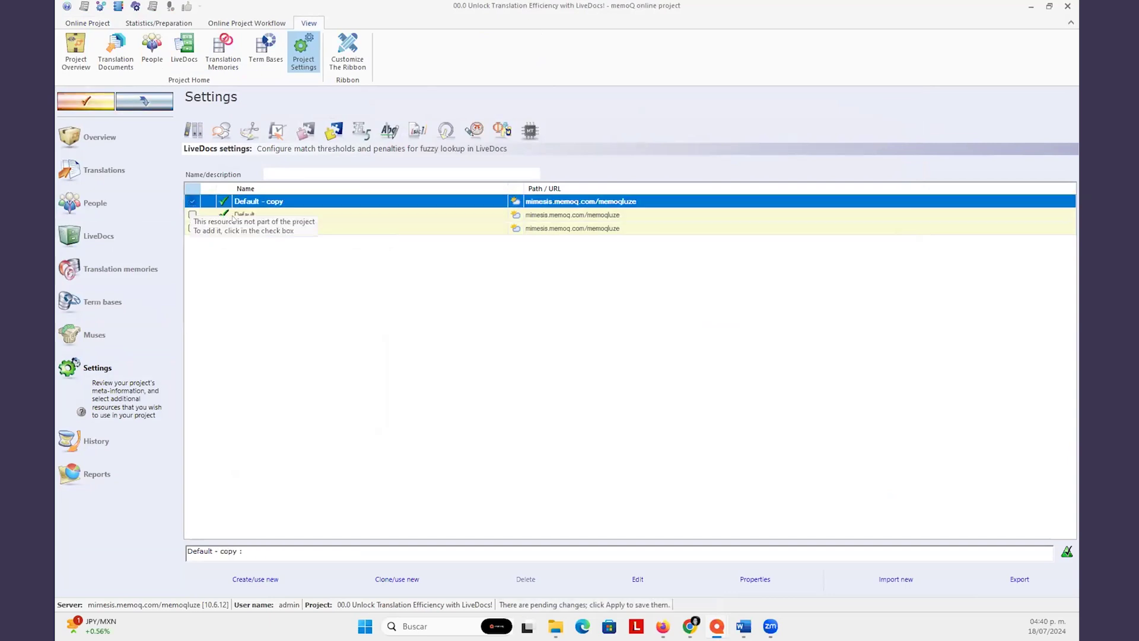
click(93, 106)
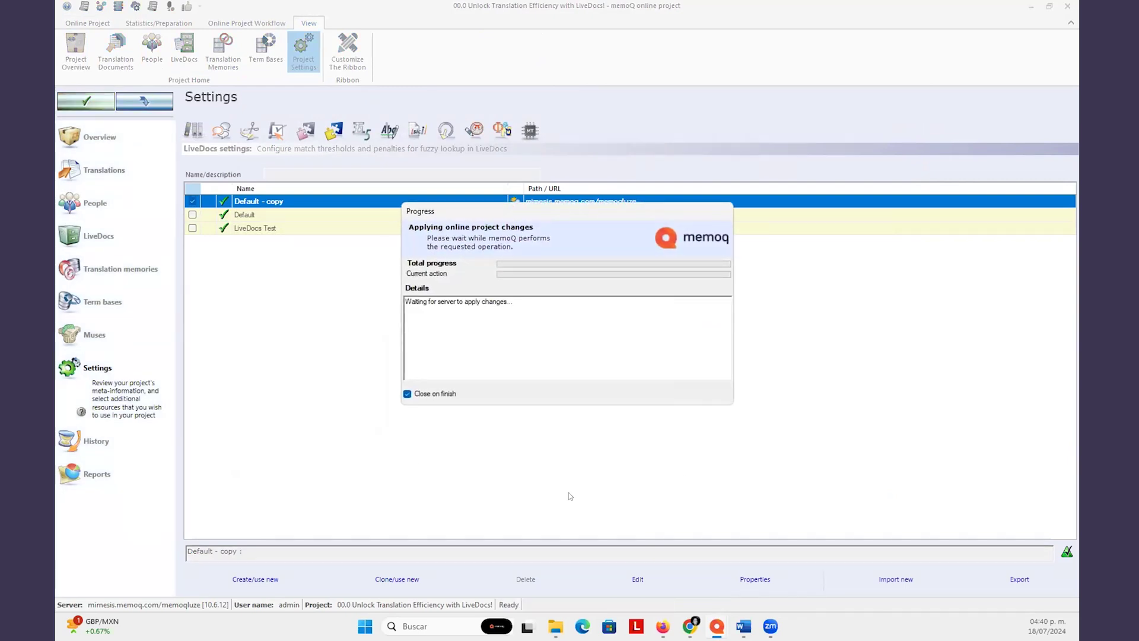
In the Default - copy settings, delete the existing document keyword penalty, add a 20% penalty for the keyword External, and save
click(638, 579)
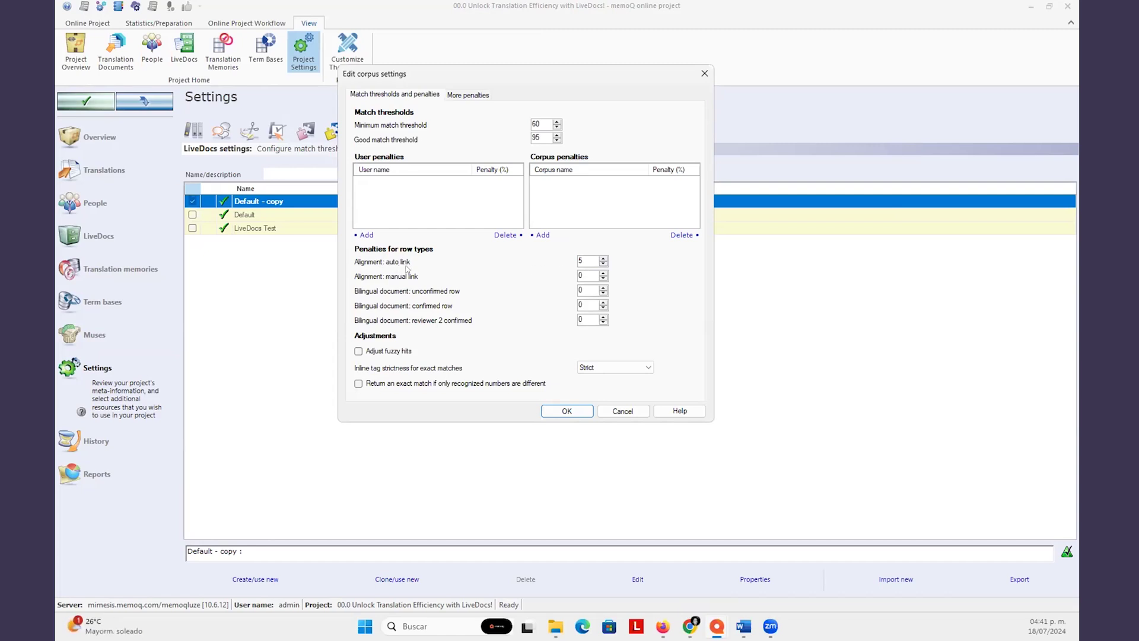
click(469, 94)
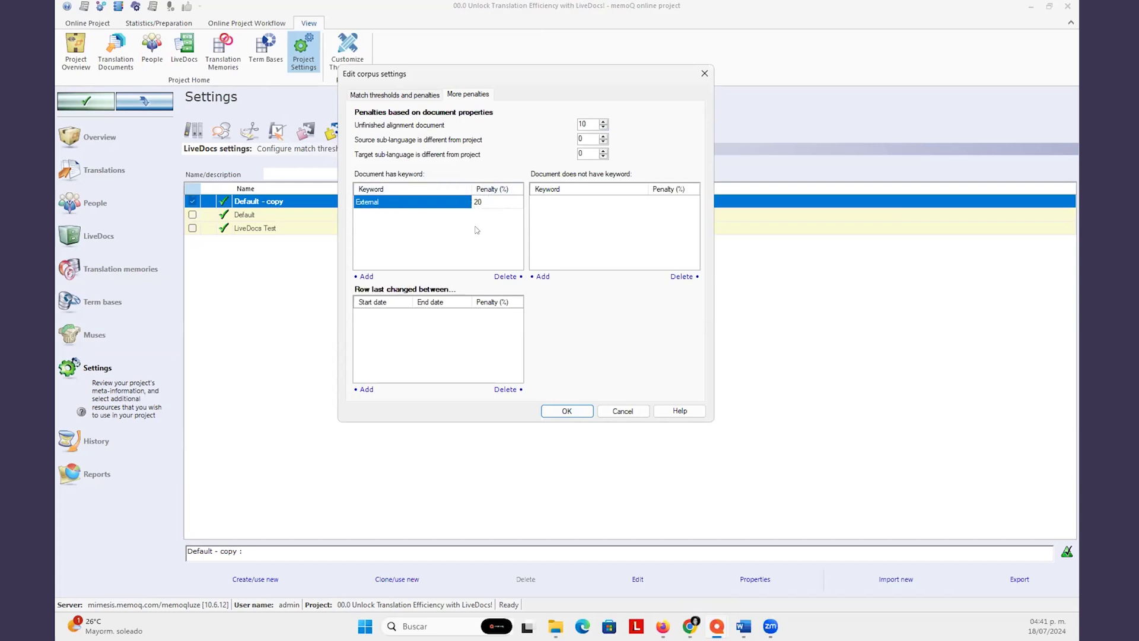
click(508, 277)
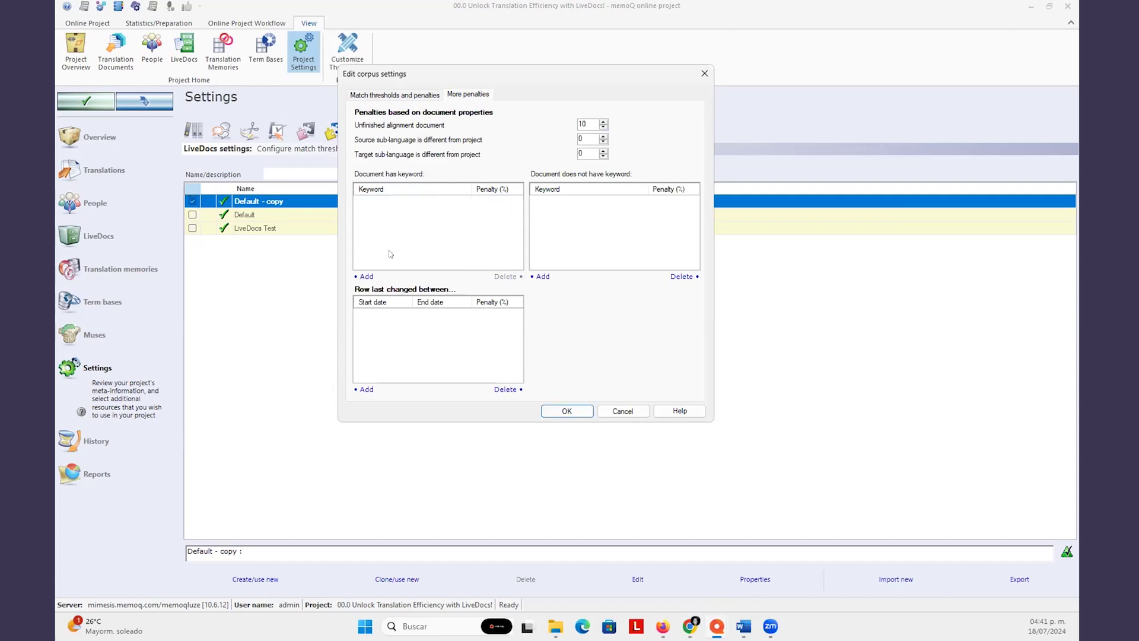
click(365, 276)
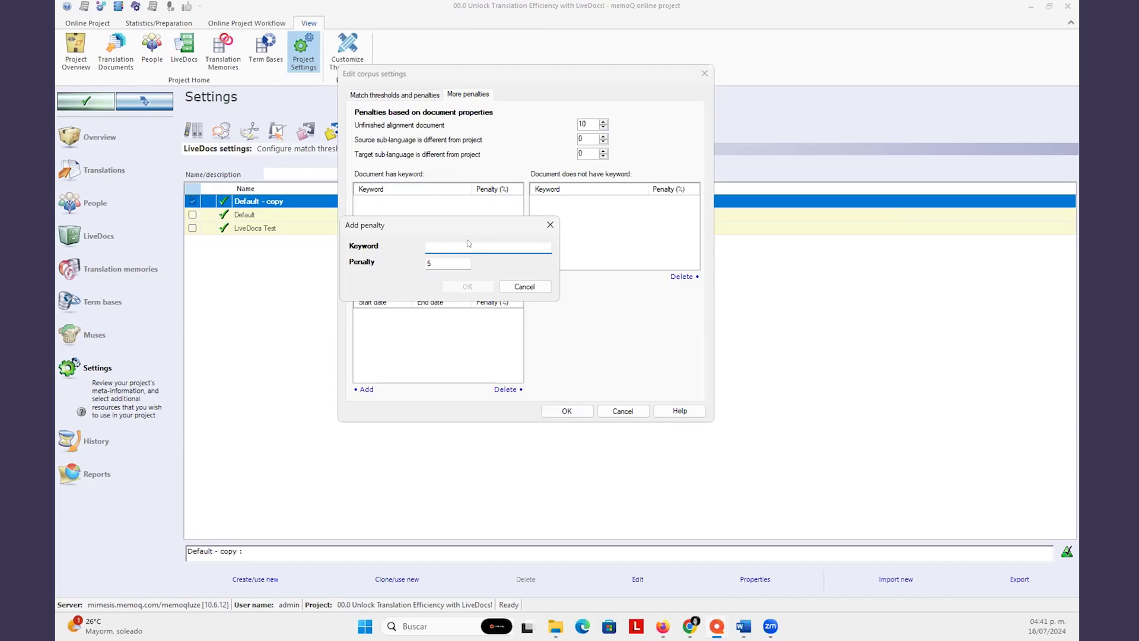
text(External)
key(Tab)
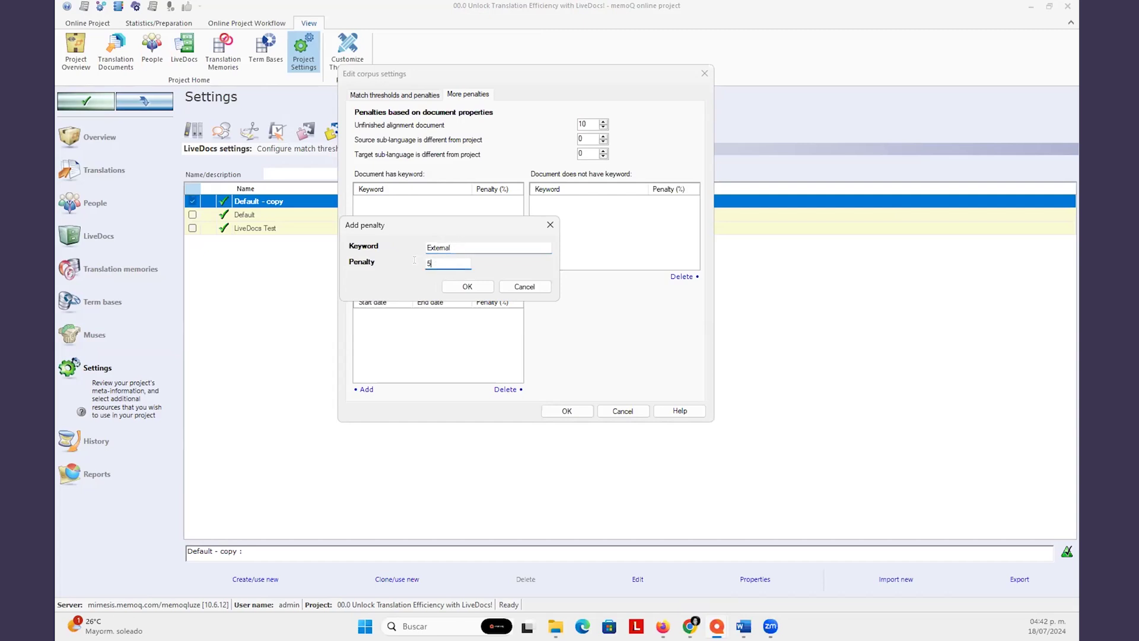
text(20)
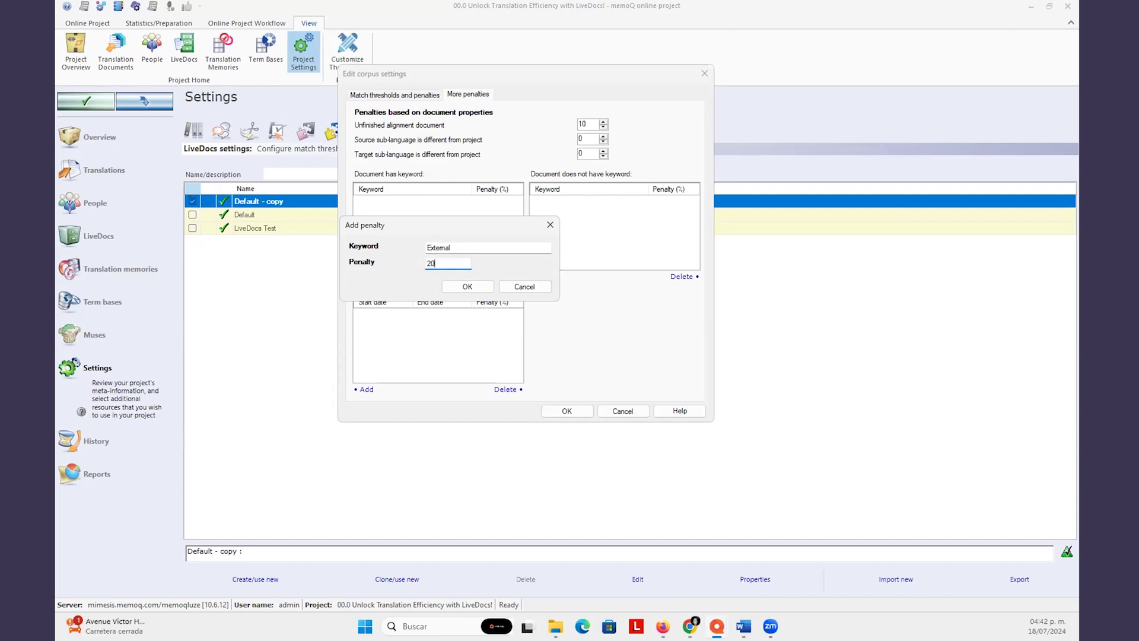
click(466, 286)
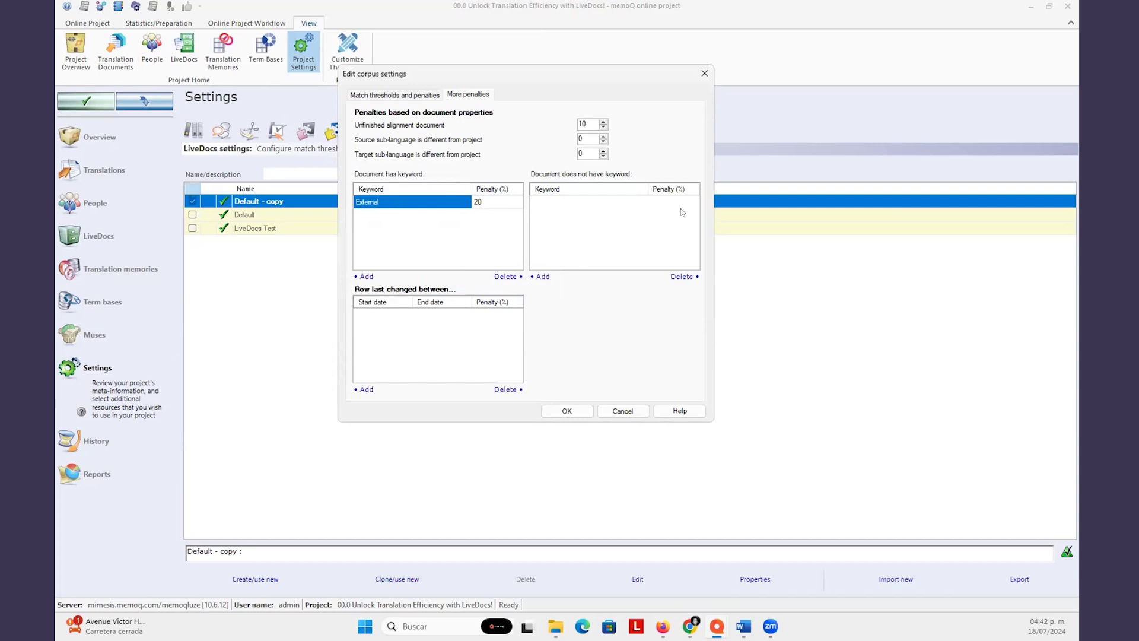
click(566, 411)
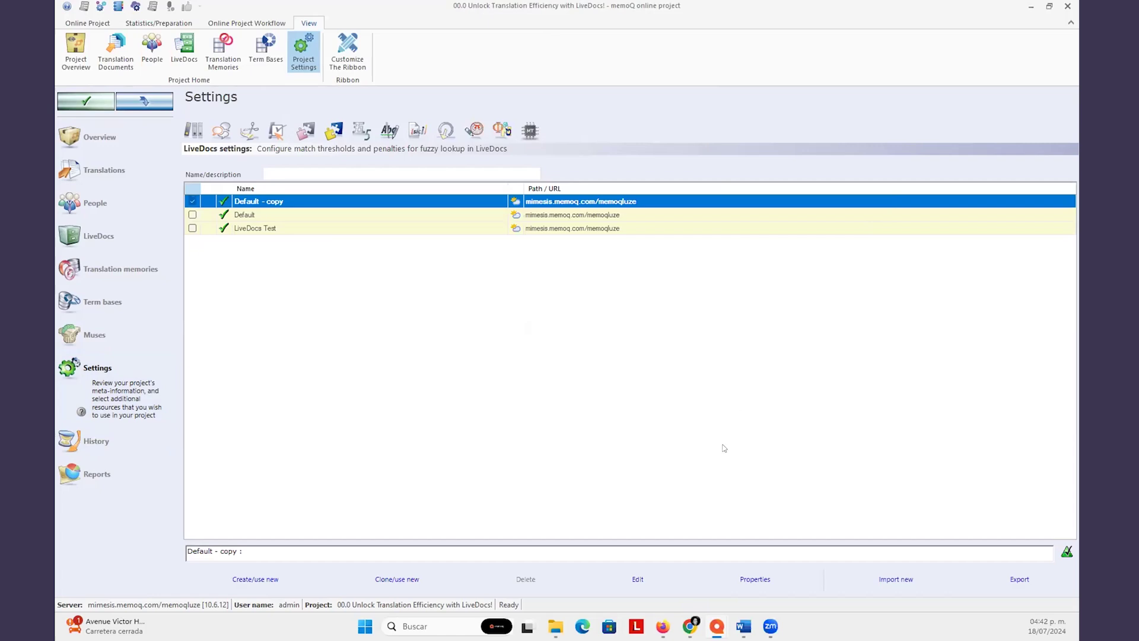
Switch to the memoQ translation window and check the LiveDocs match for segment 4 of GDPR consent requirements.docx
mouse_move(717, 626)
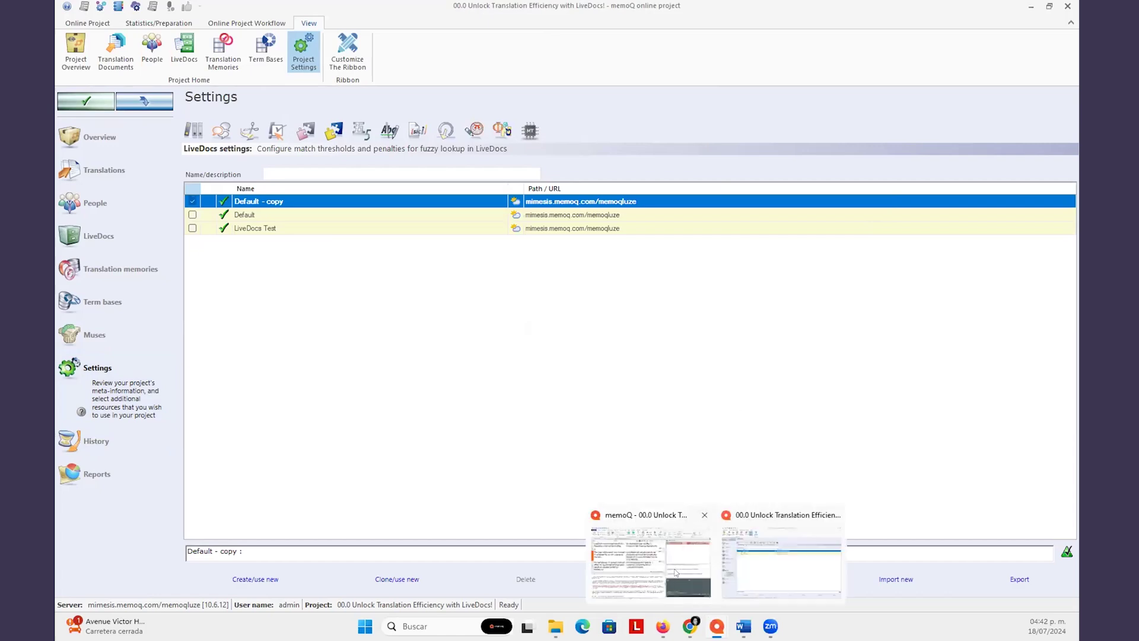
click(652, 558)
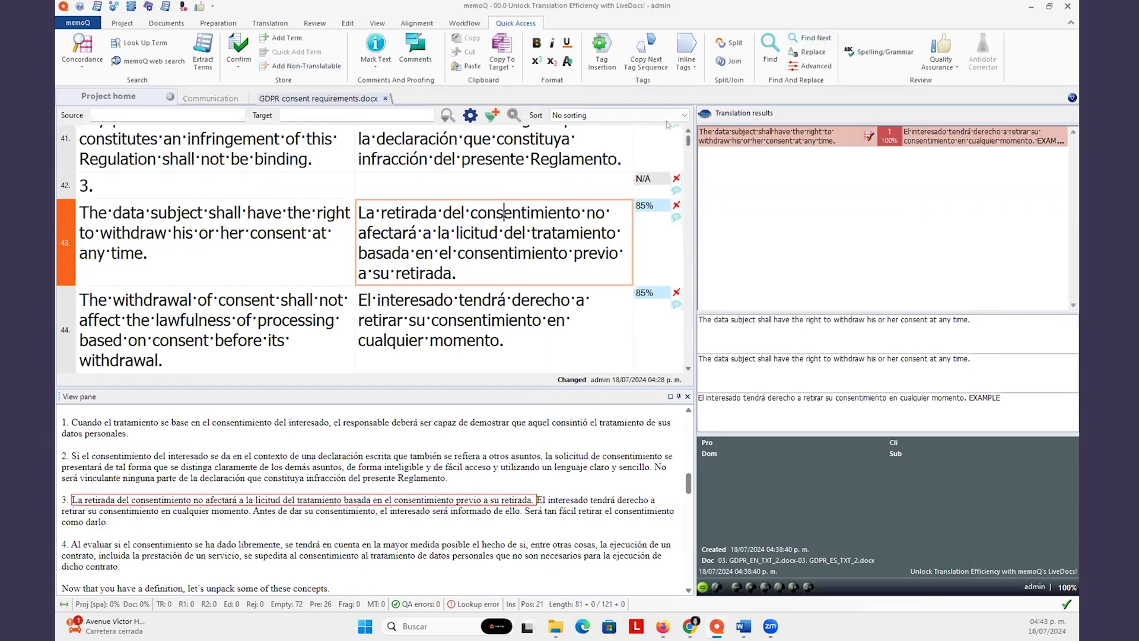
drag(688, 178, 688, 135)
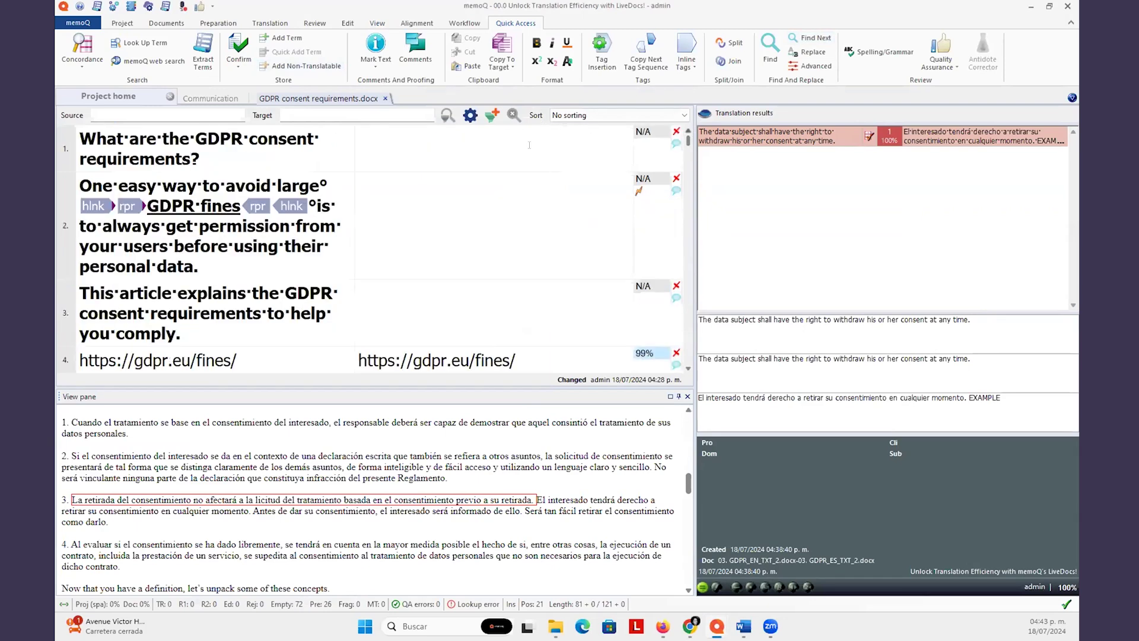
click(540, 351)
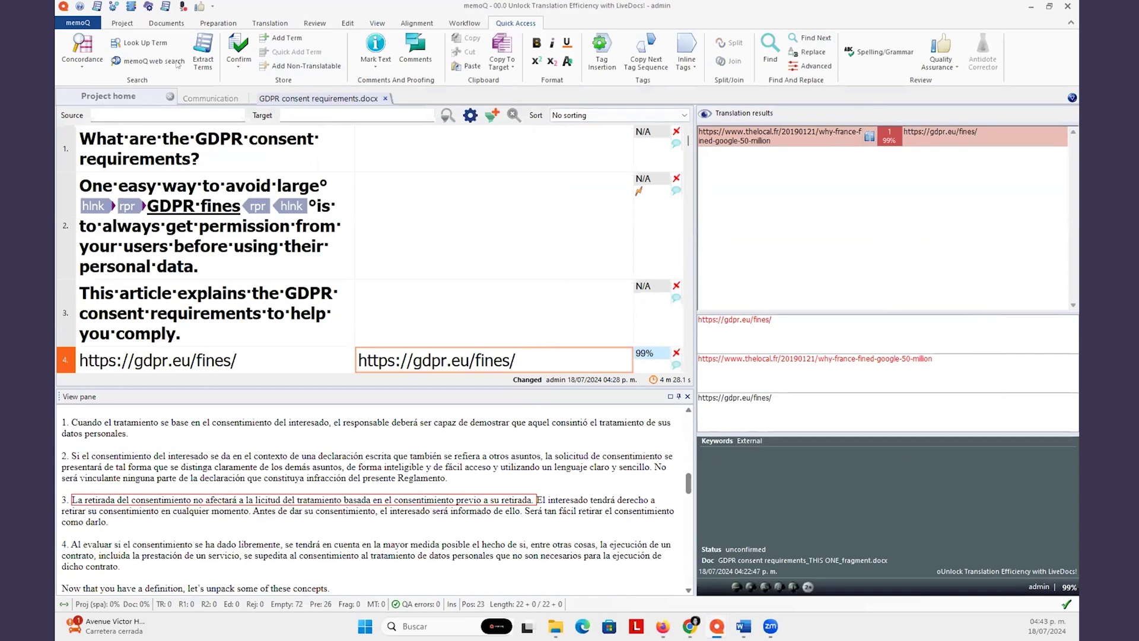
Synchronize the project and look up segment 4 again with the updated LiveDocs settings
click(166, 23)
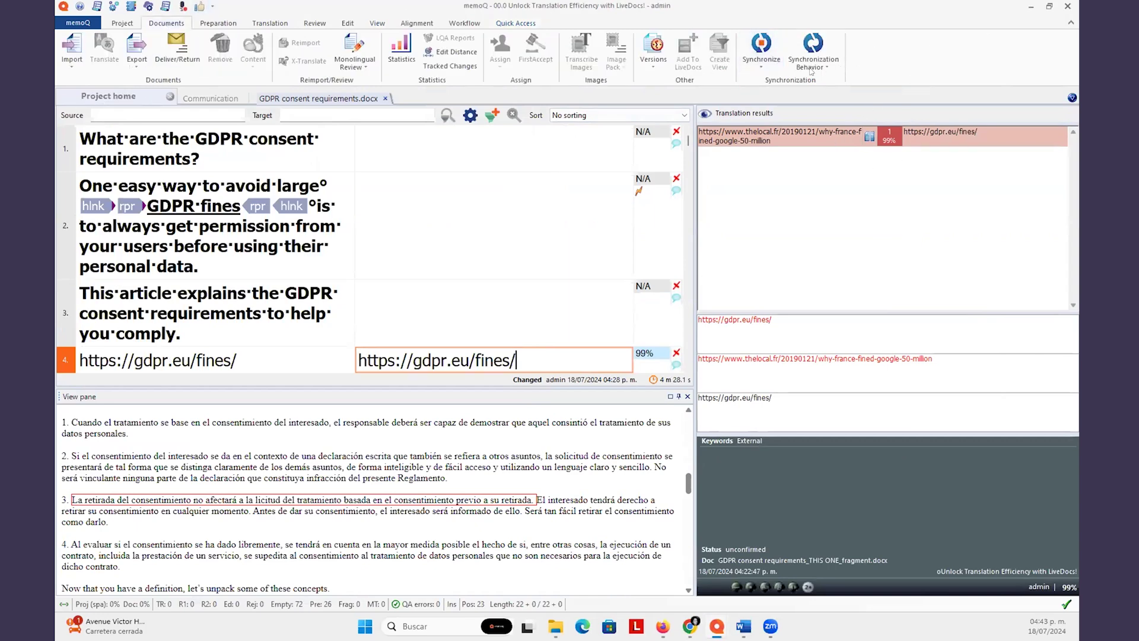
click(762, 67)
click(770, 85)
click(451, 273)
click(454, 359)
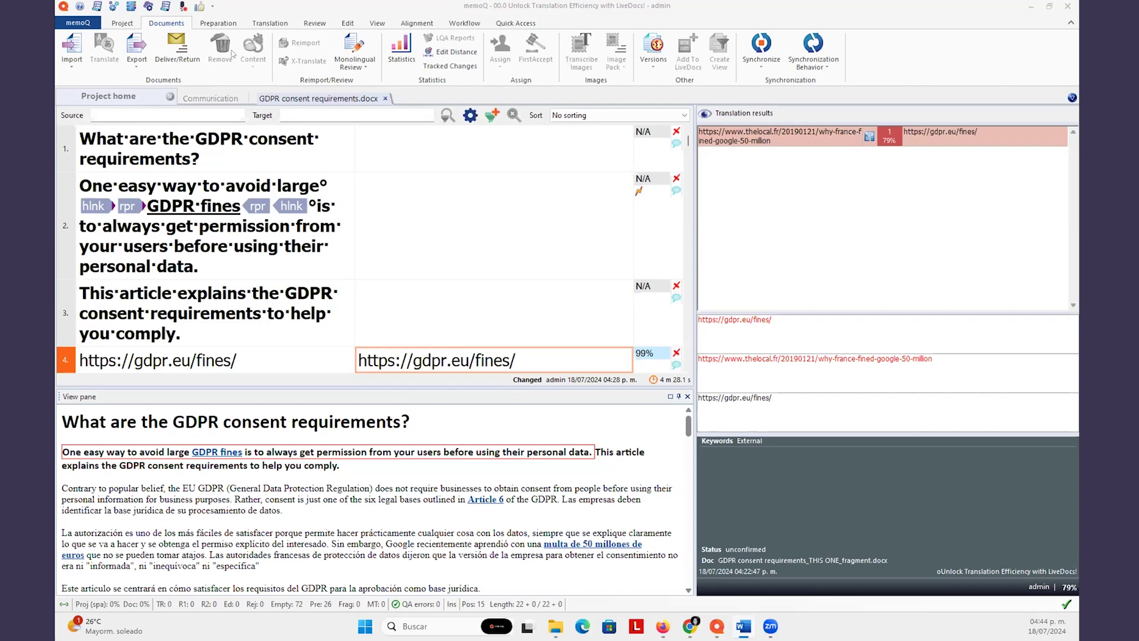
Review the term extraction options with LiveDocs corpus documents included as a source, and close them without extracting
click(218, 23)
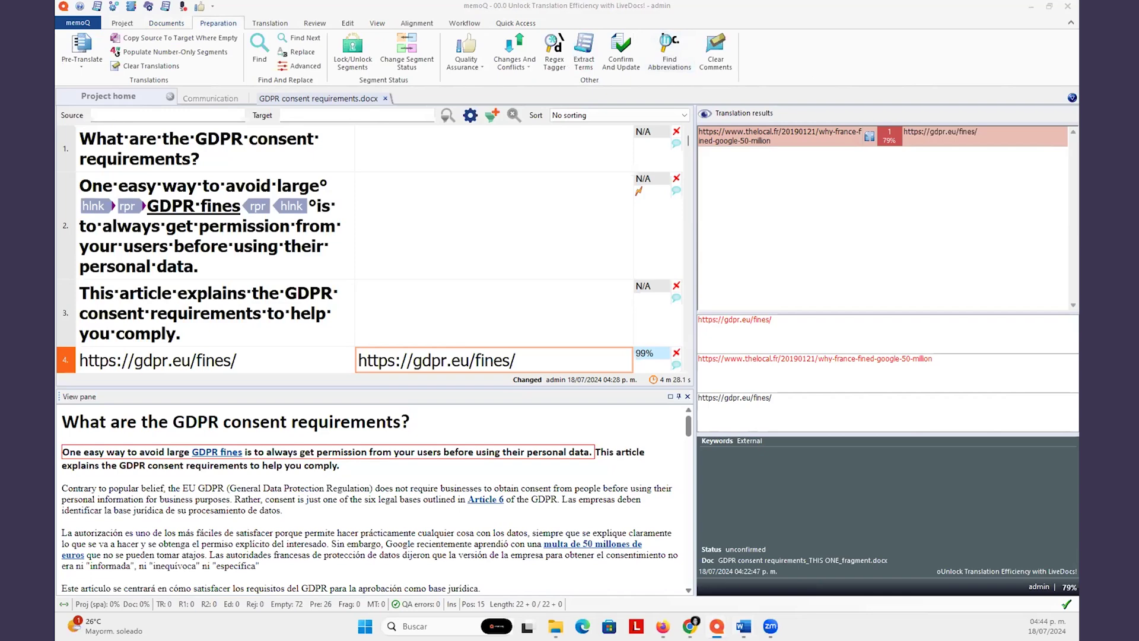
click(584, 53)
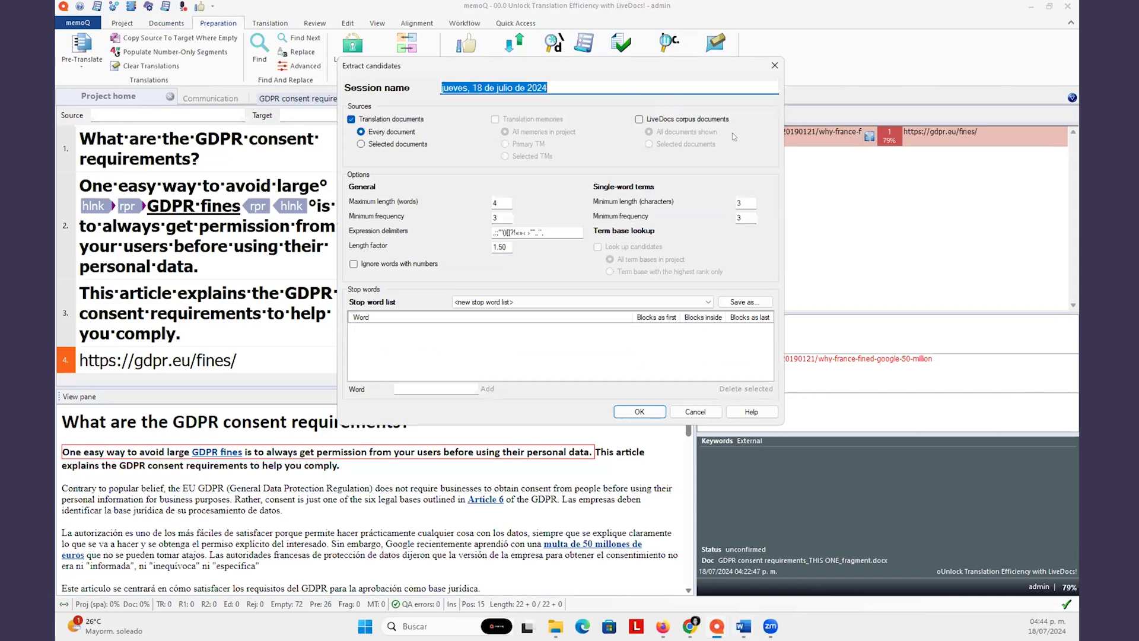
click(639, 119)
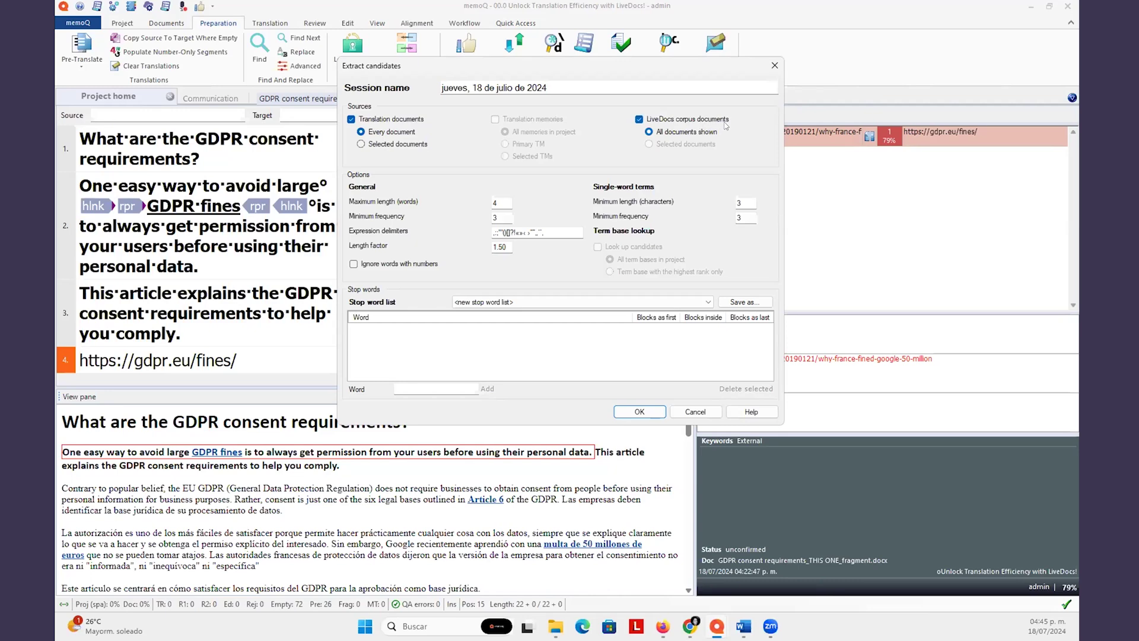
click(775, 65)
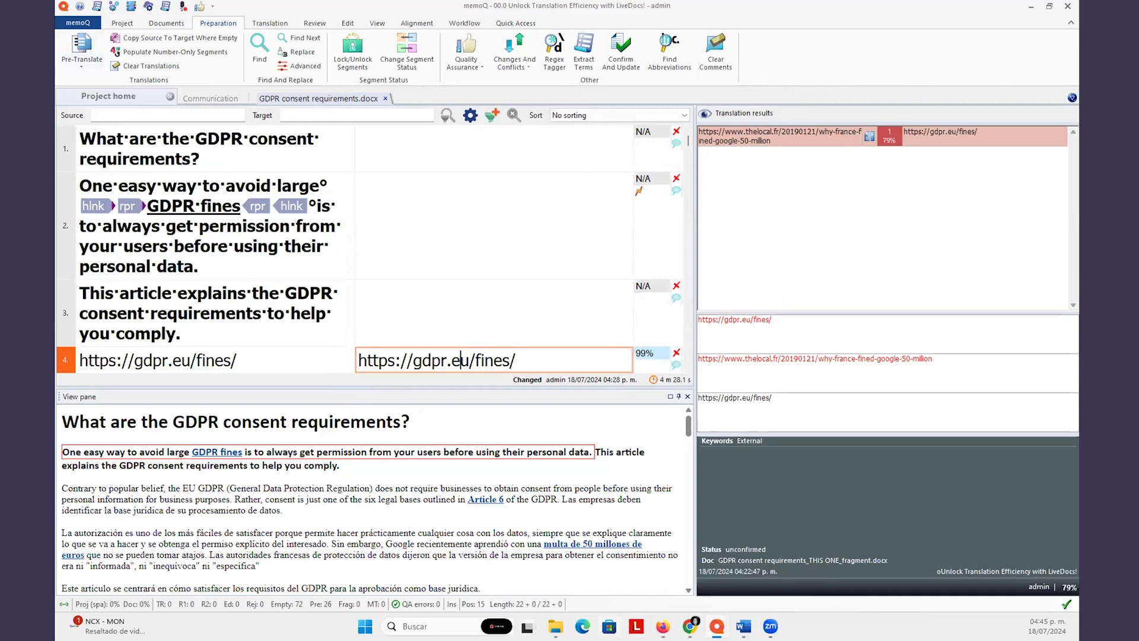
Switch to the memoQ online project window, review the retraining options of the memoQrules Muse, and close them without starting
mouse_move(689, 626)
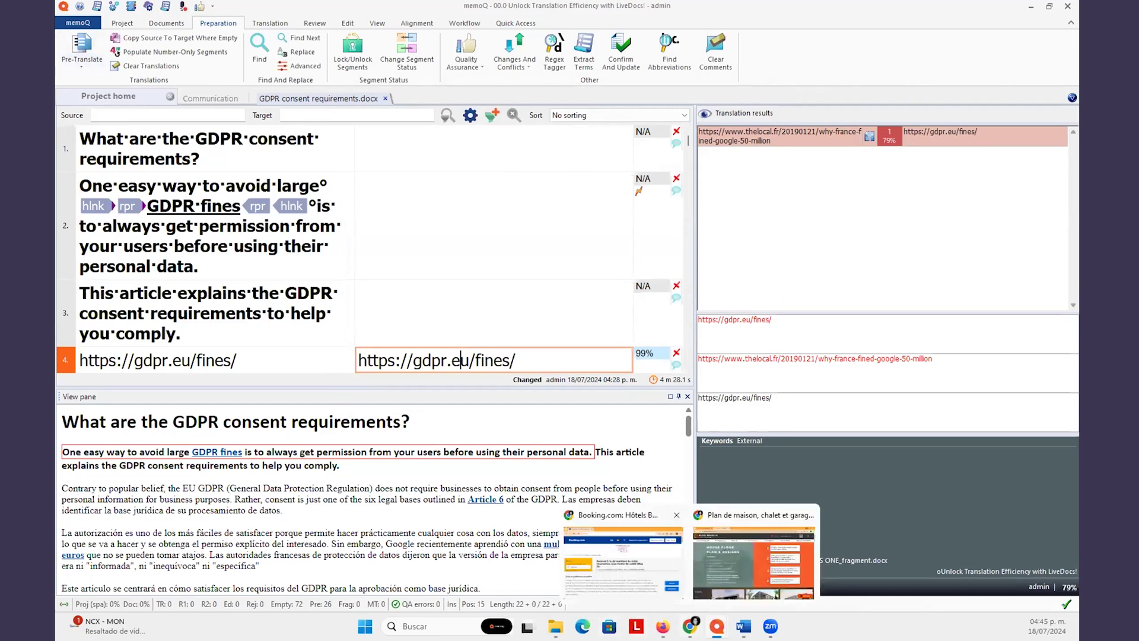
click(765, 572)
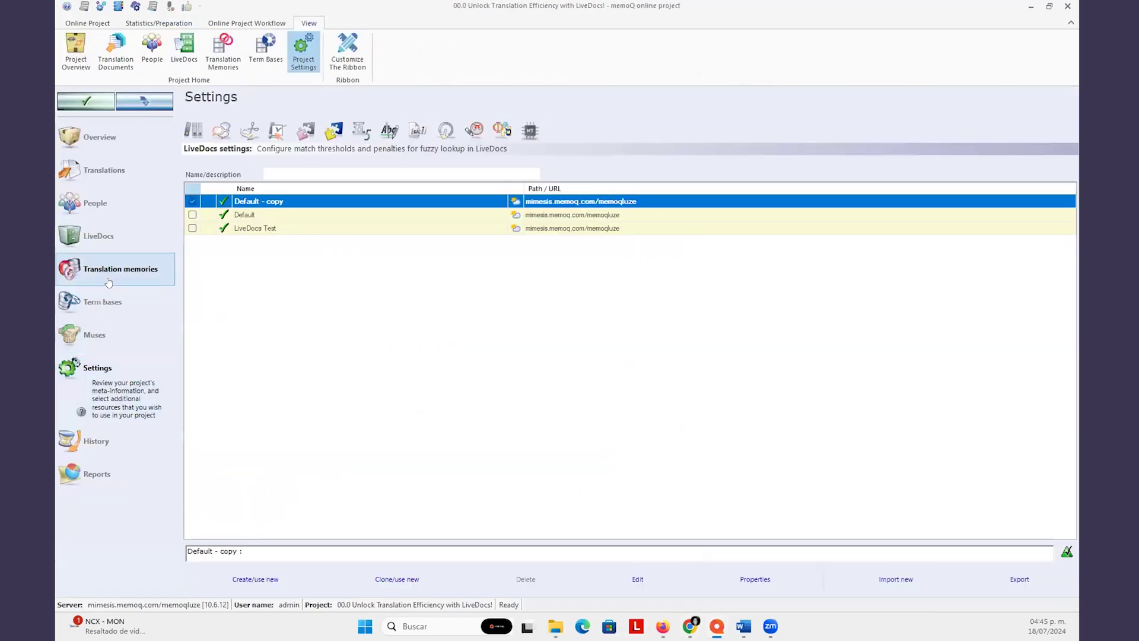
click(90, 332)
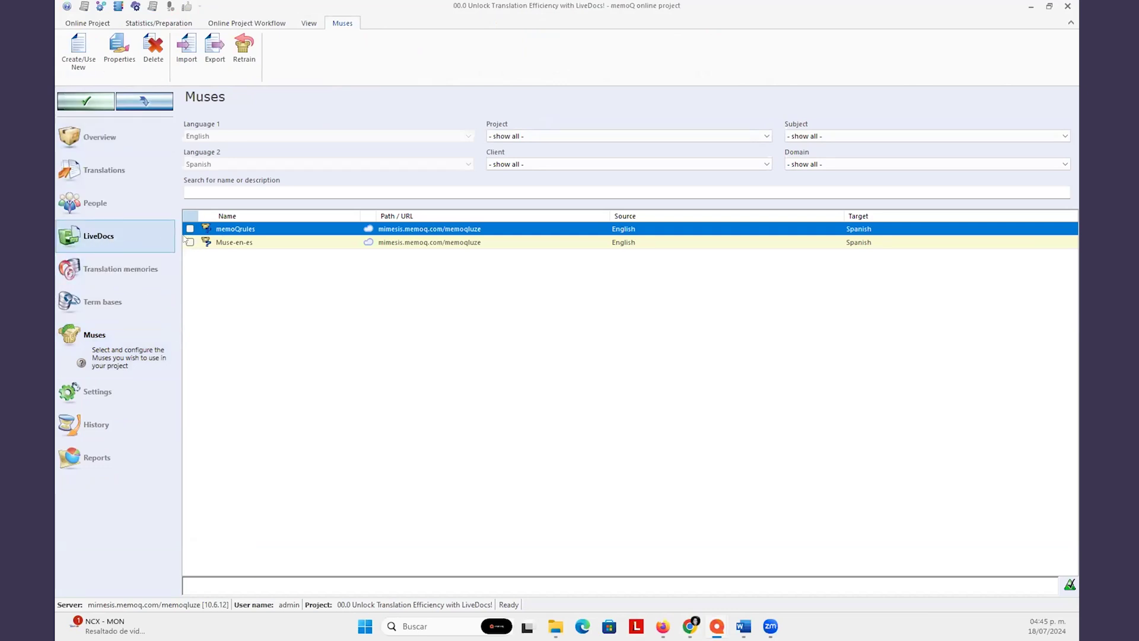
right_click(232, 229)
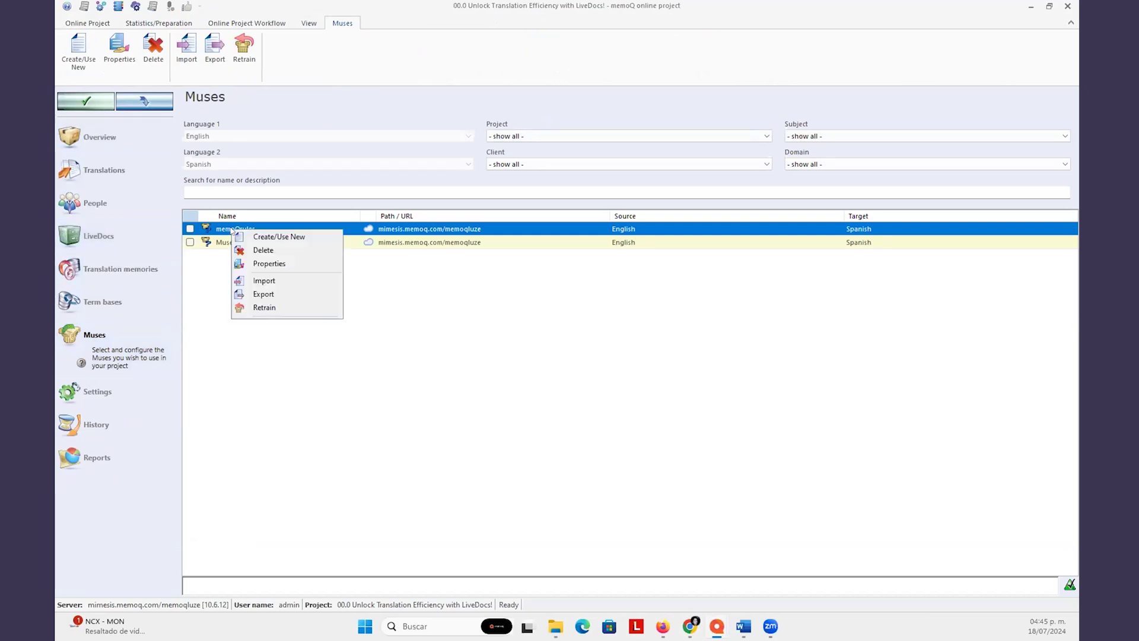
click(198, 289)
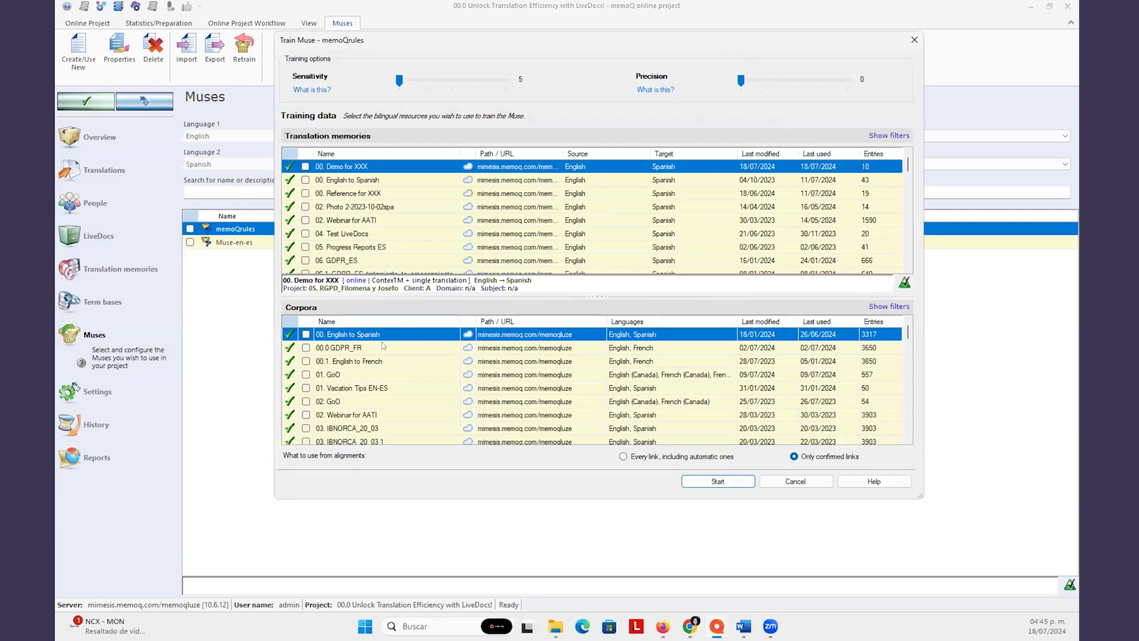
click(915, 40)
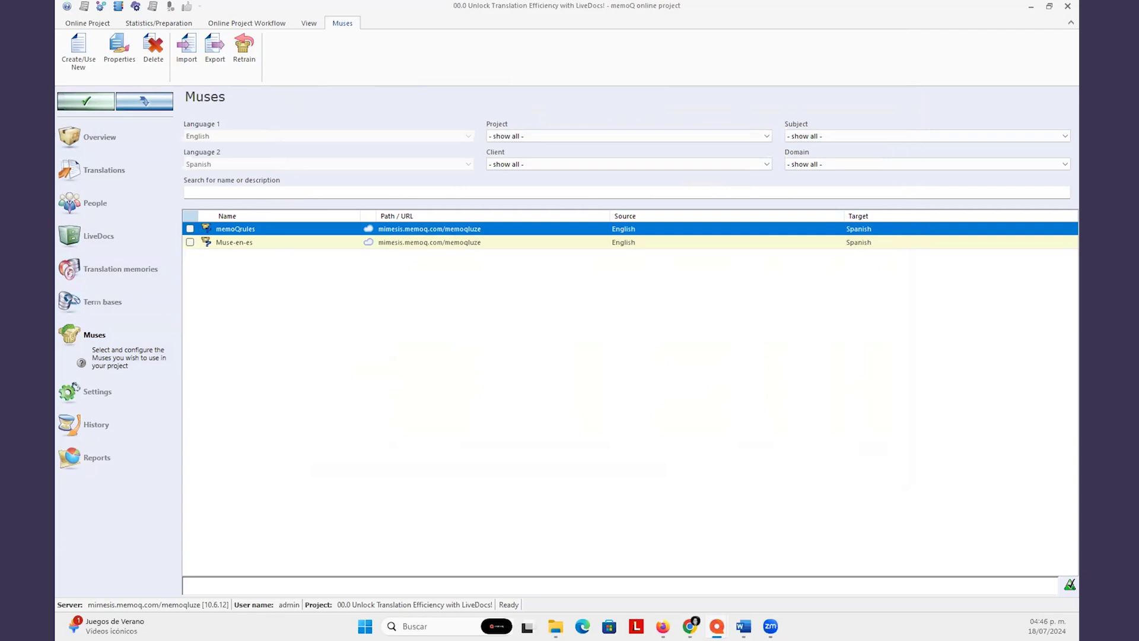
Review the LiveDocs settings of the 00. Demo Template project template in the resource console, and close both without saving
key(alt+Tab)
click(119, 8)
click(118, 7)
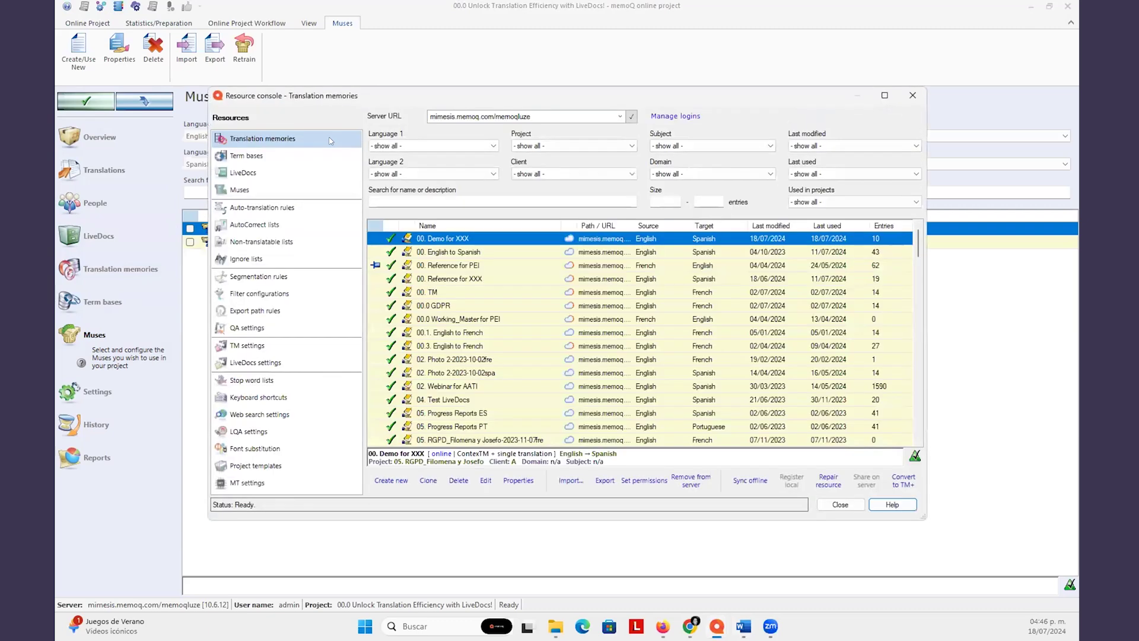
click(283, 467)
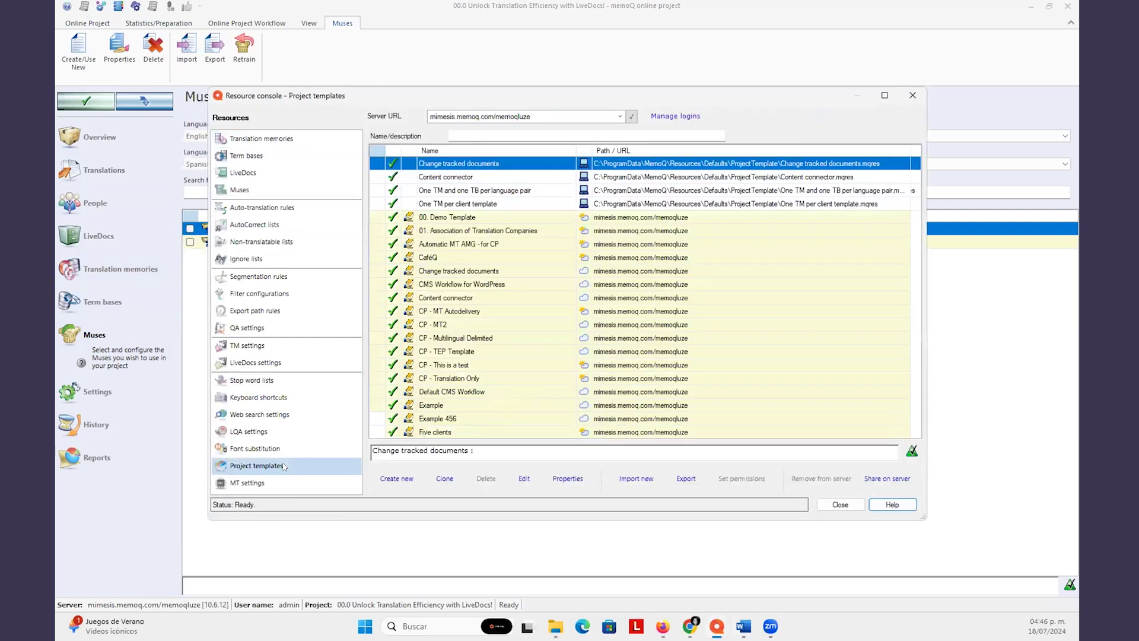
click(457, 217)
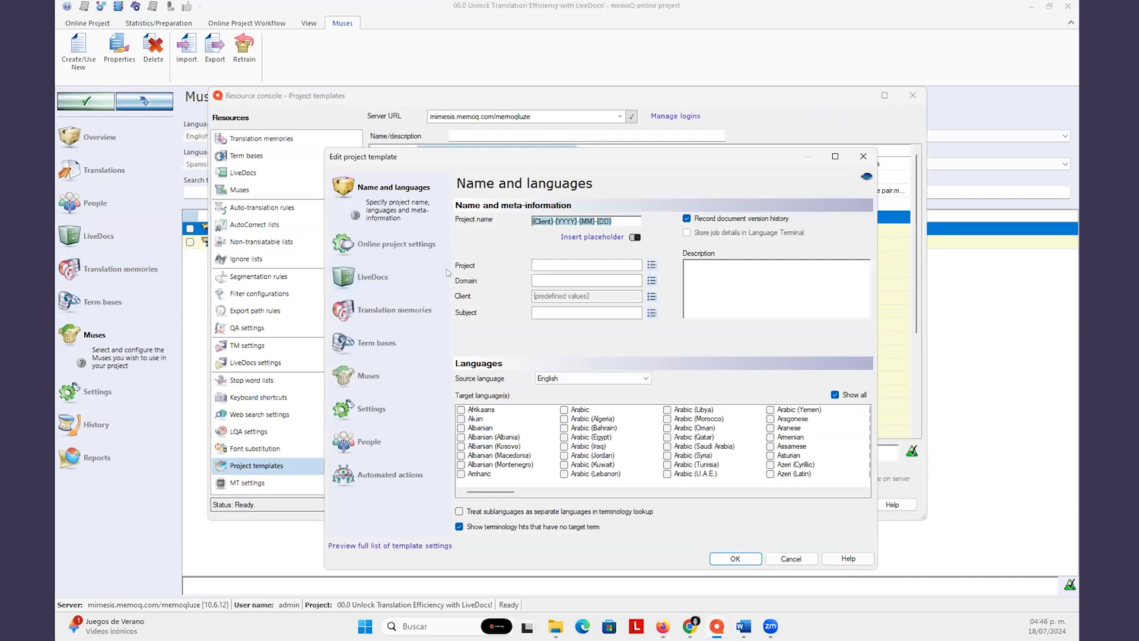
click(376, 274)
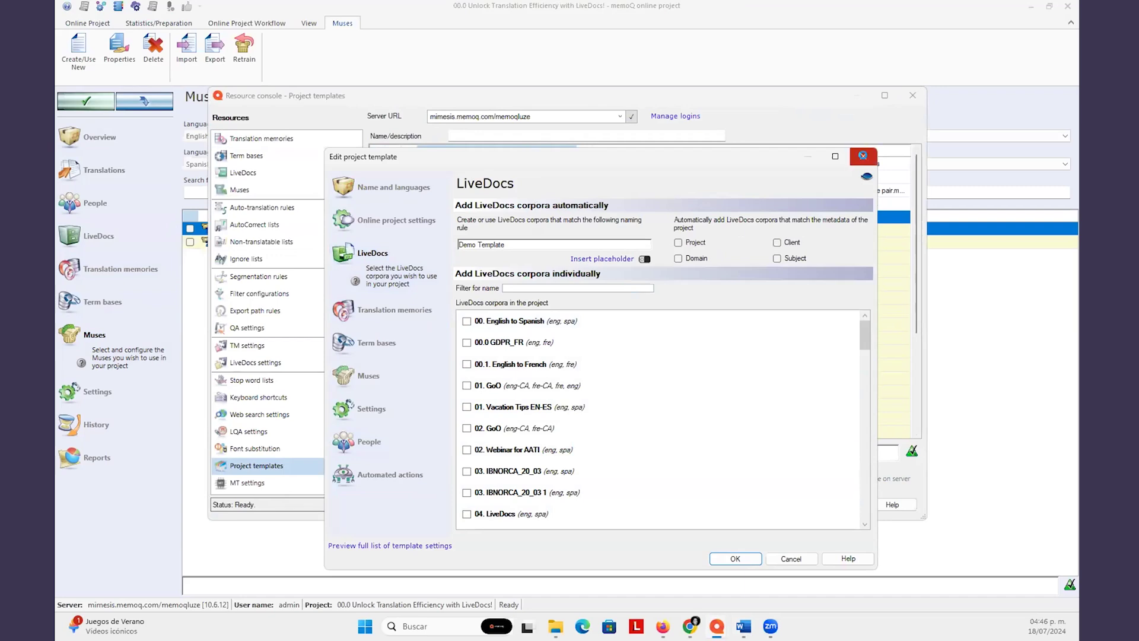
click(863, 156)
click(913, 95)
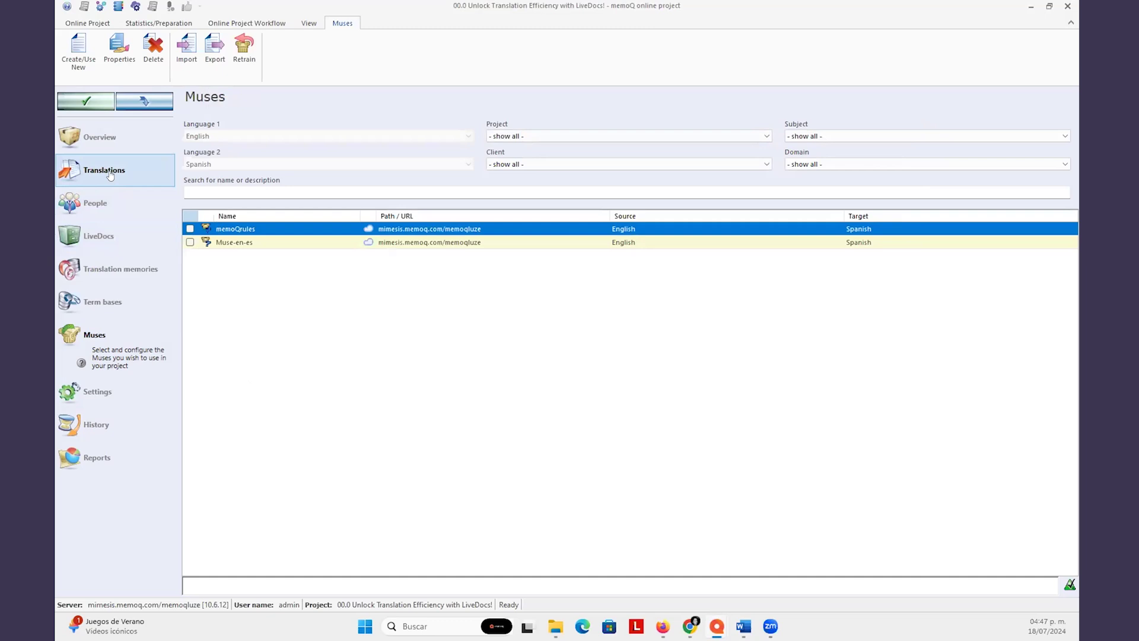
Show the project's LiveDocs corpora and examine the available actions for the second aligned GDPR document and the GDPR consent requirements fragment
click(107, 233)
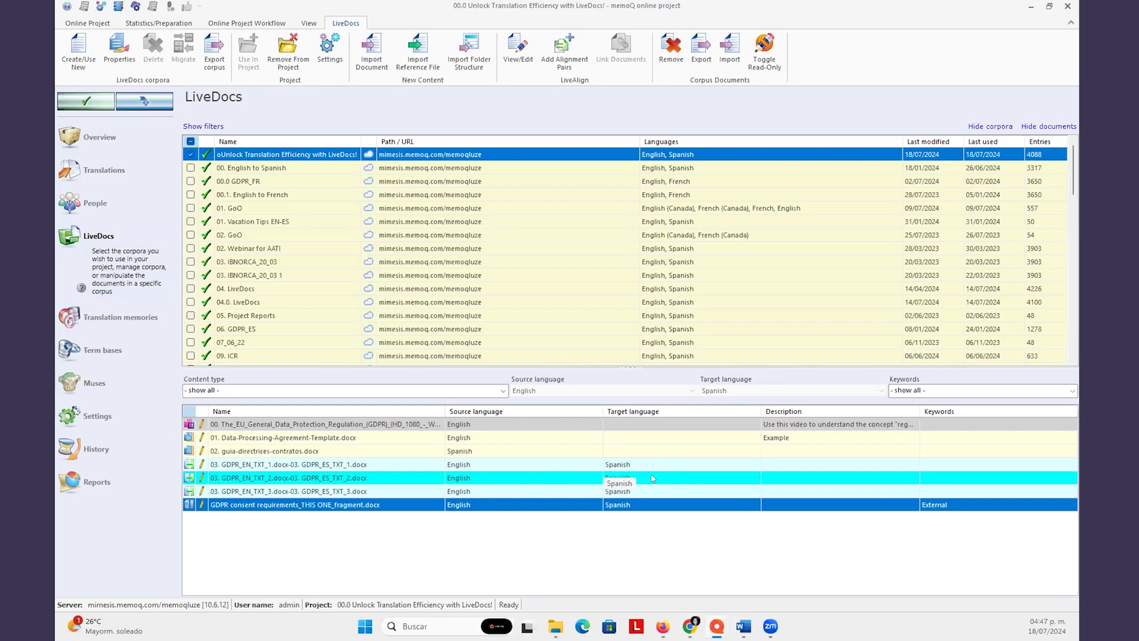
right_click(549, 478)
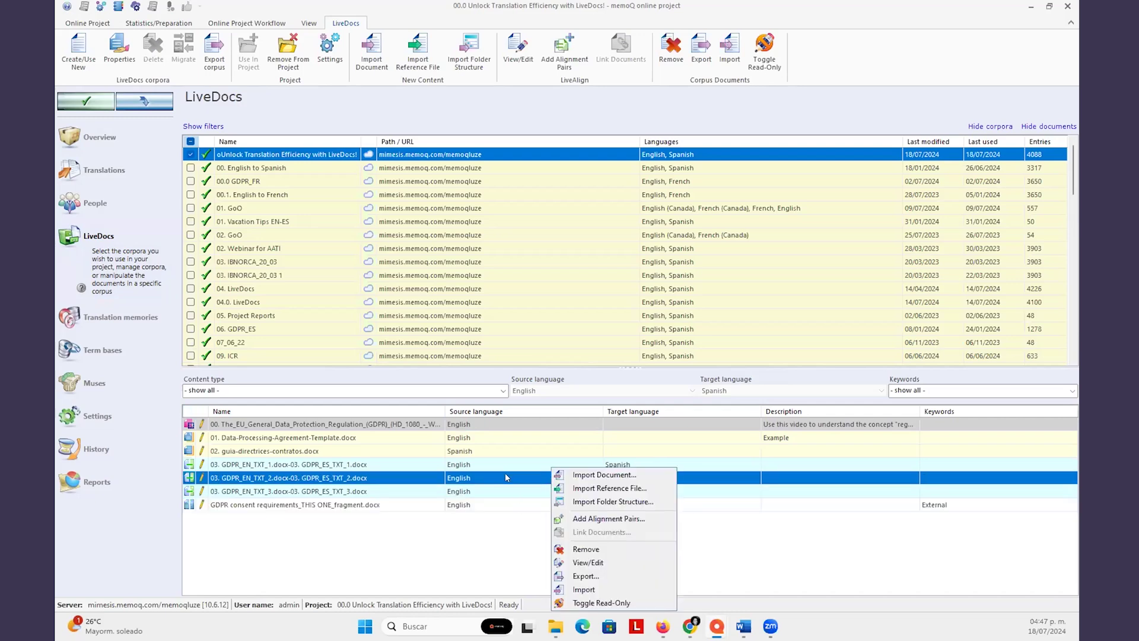
click(507, 476)
click(497, 505)
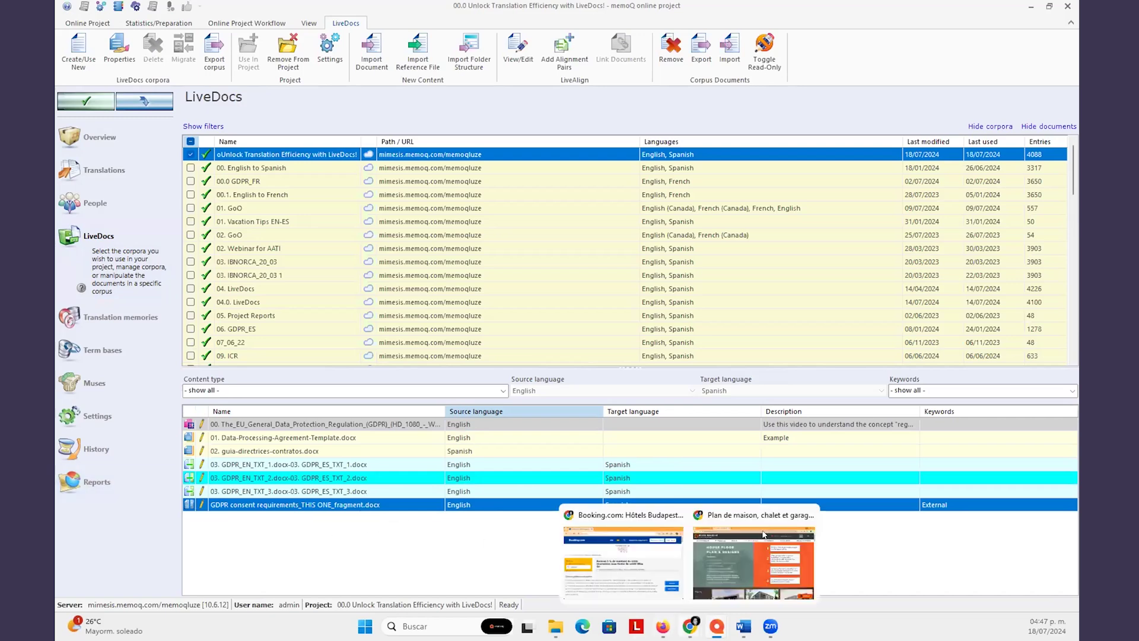
mouse_move(717, 626)
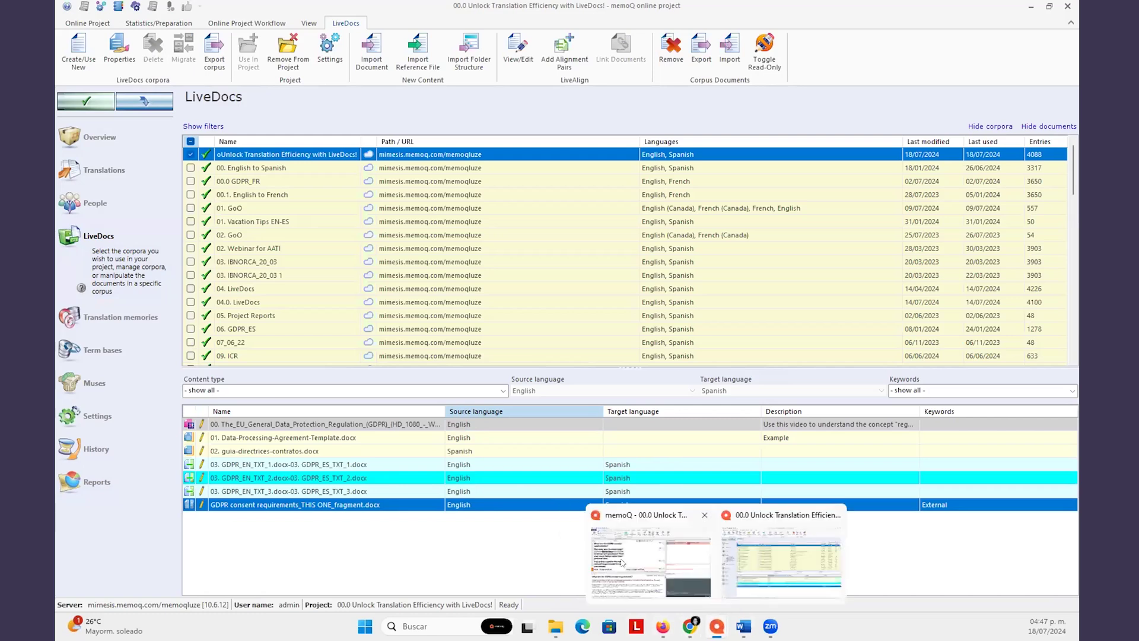
Switch to the memoQ translation editor, review the setting for showing corpus hits without a translation, and check the results for the first two segments
click(664, 572)
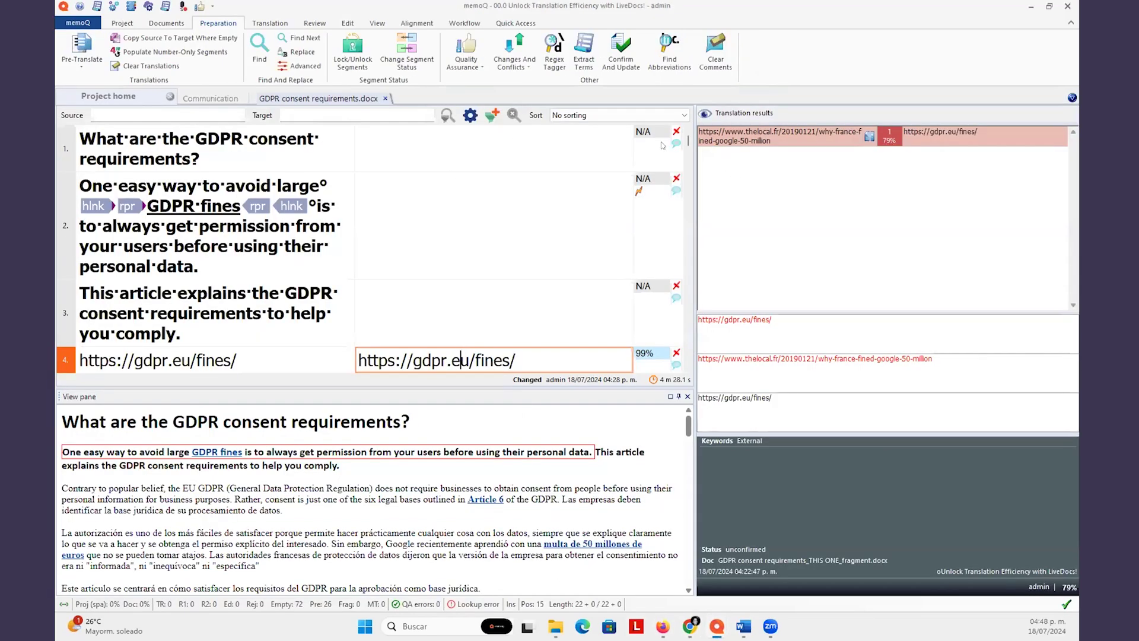
click(517, 157)
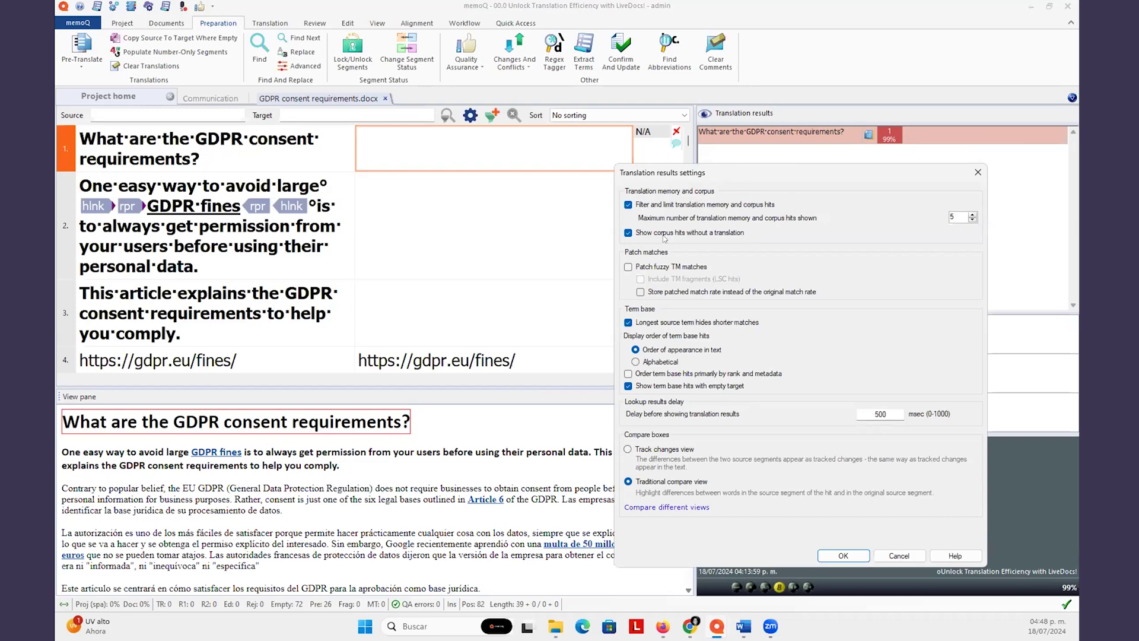
click(628, 234)
click(839, 558)
click(547, 221)
click(569, 130)
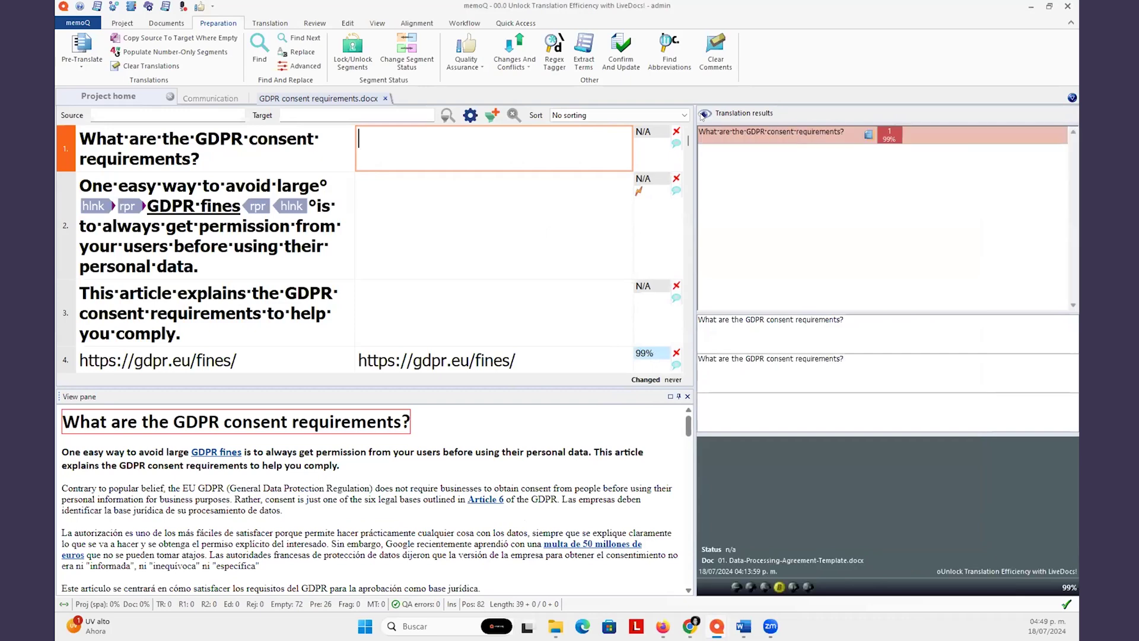
key(Down)
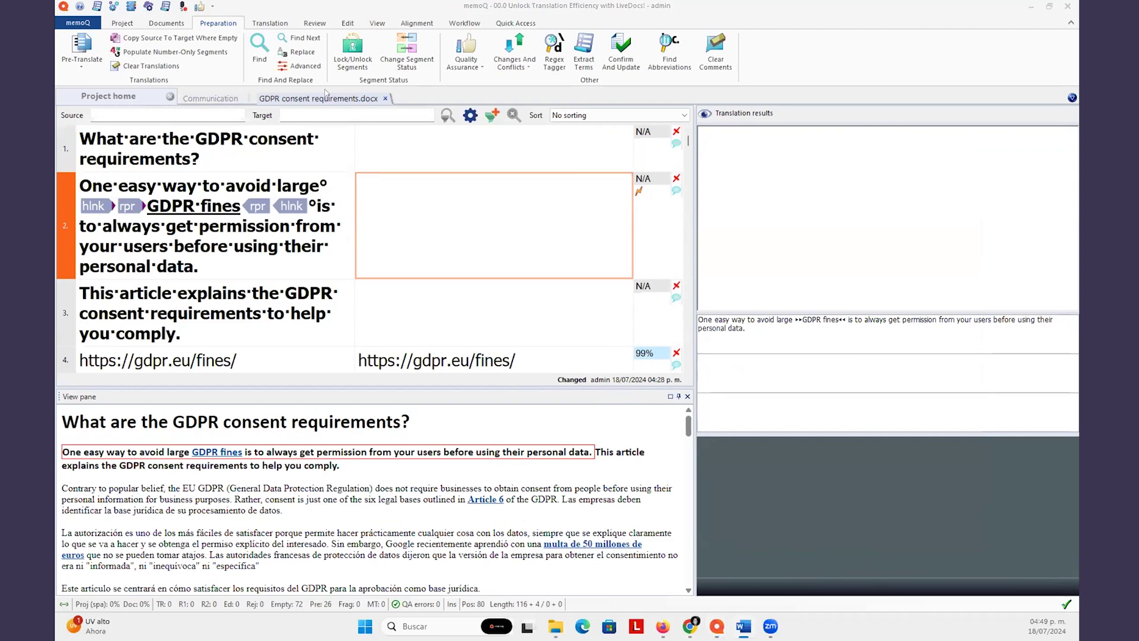
Close the GDPR consent requirements document and its project, and open Final.docx from the 00. AGT project for translation
click(385, 98)
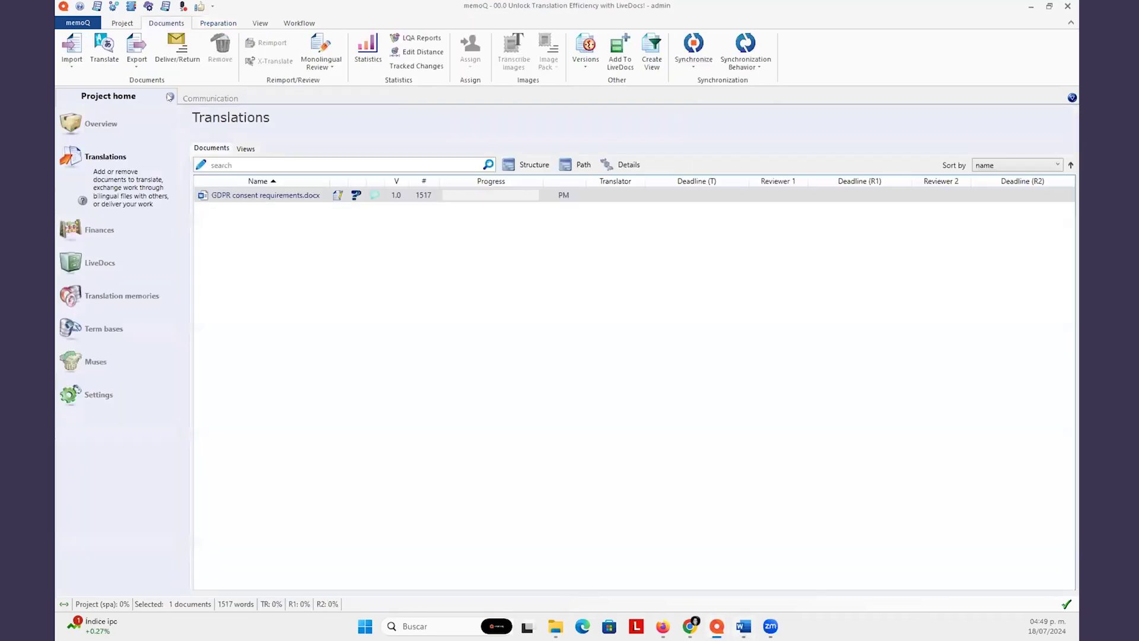
click(170, 97)
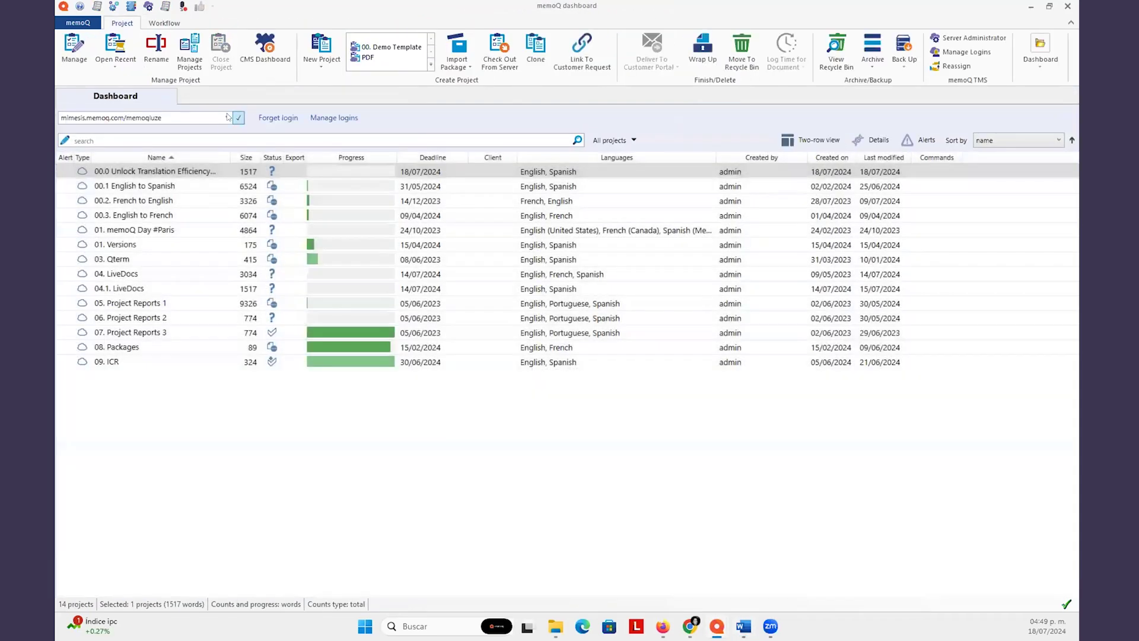
click(228, 118)
click(137, 137)
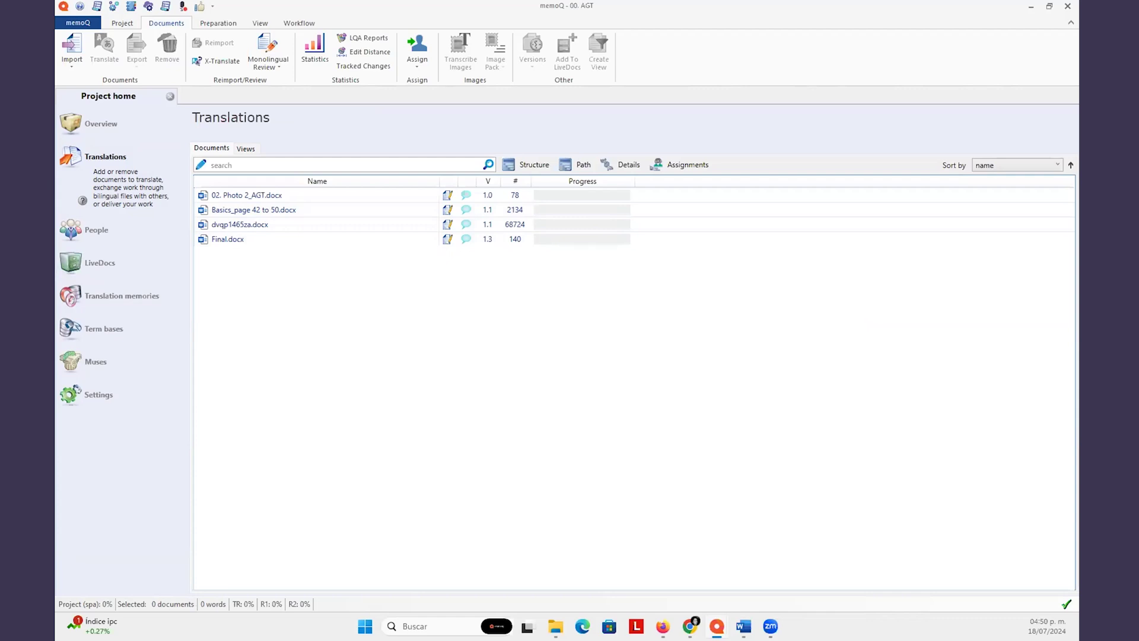
click(207, 240)
double_click(208, 240)
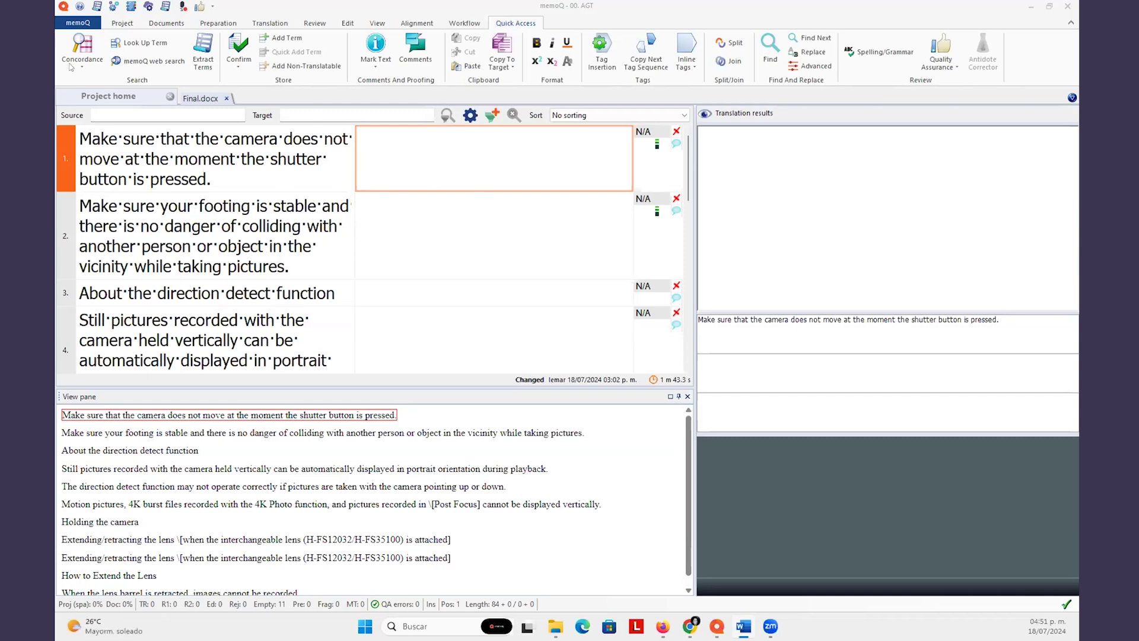
click(177, 22)
click(219, 23)
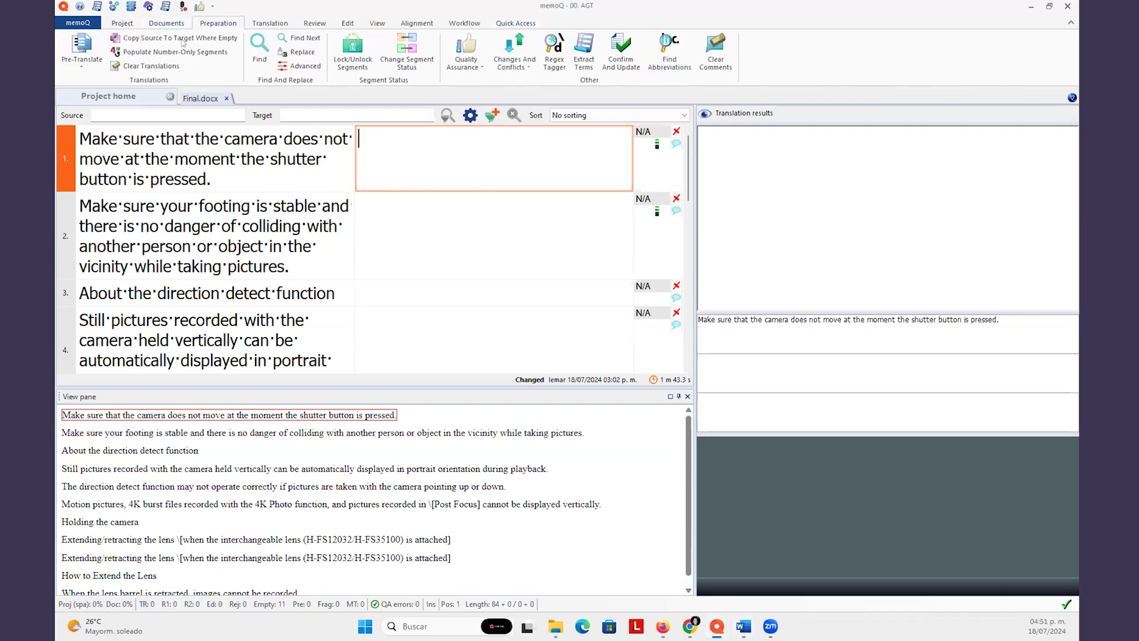
click(82, 61)
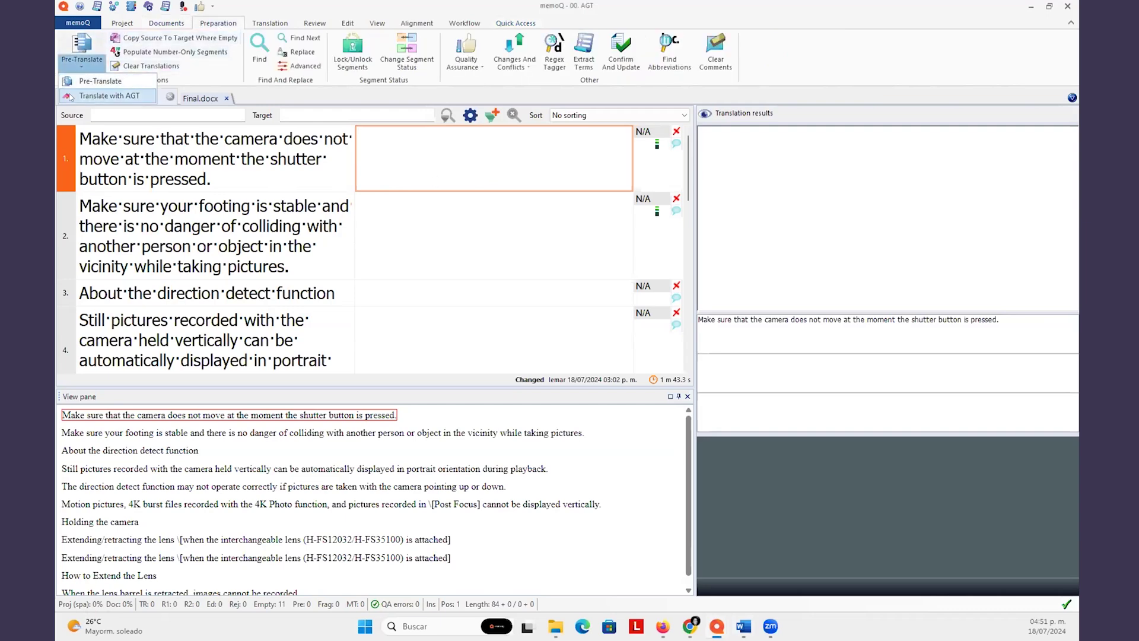
click(140, 96)
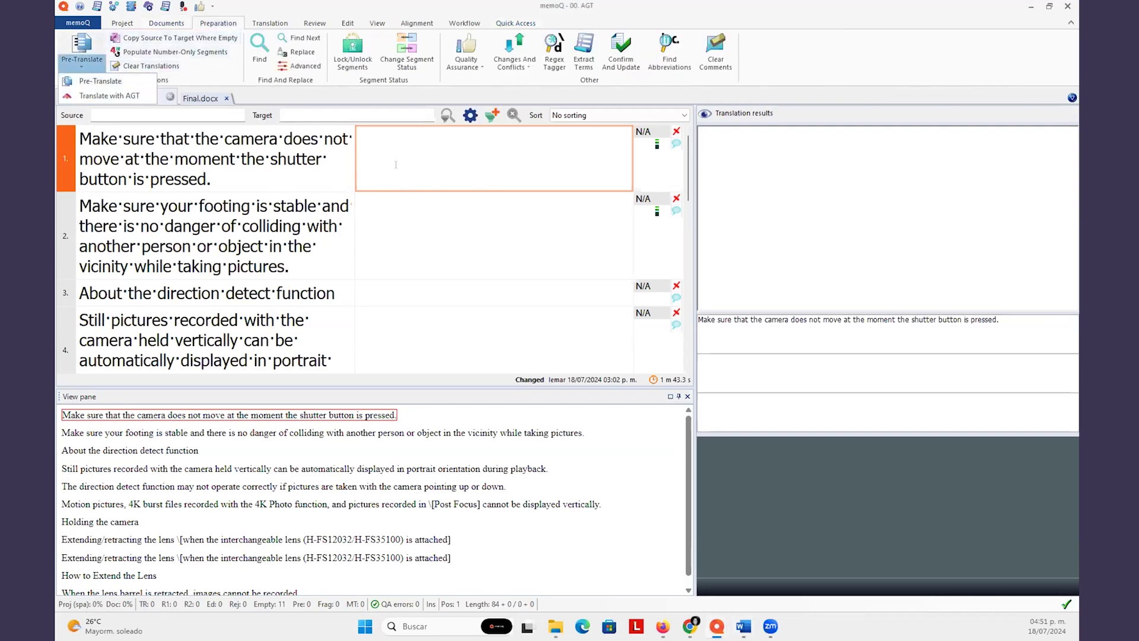
Review which LiveDocs corpora, translation memories and term bases are enabled in the 00. AGT project, and return to its documents
click(118, 99)
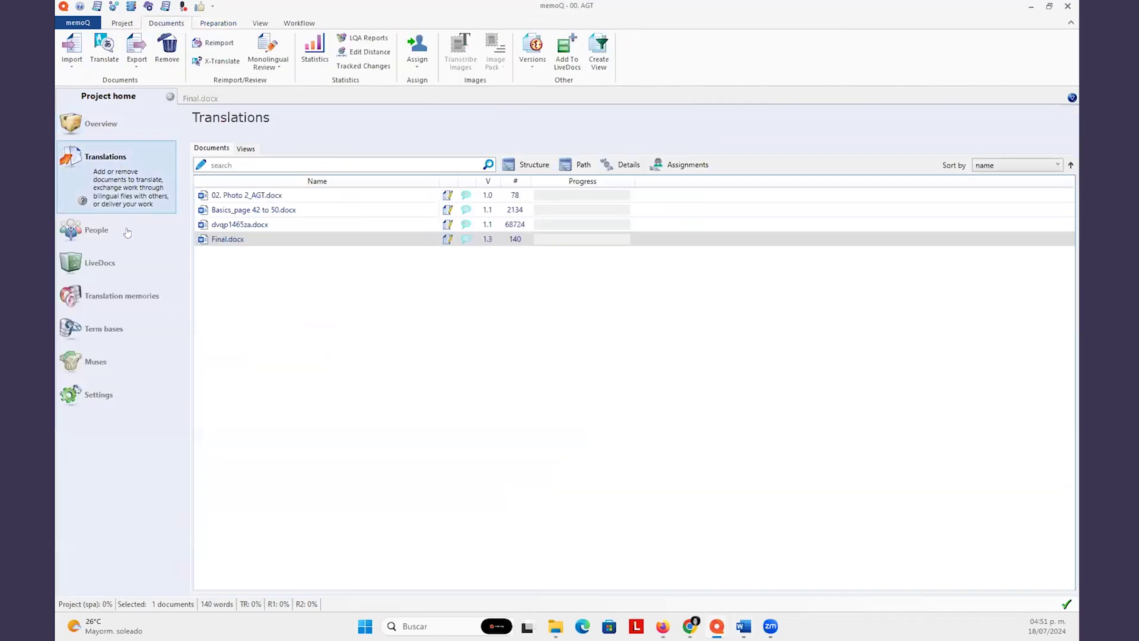
click(128, 261)
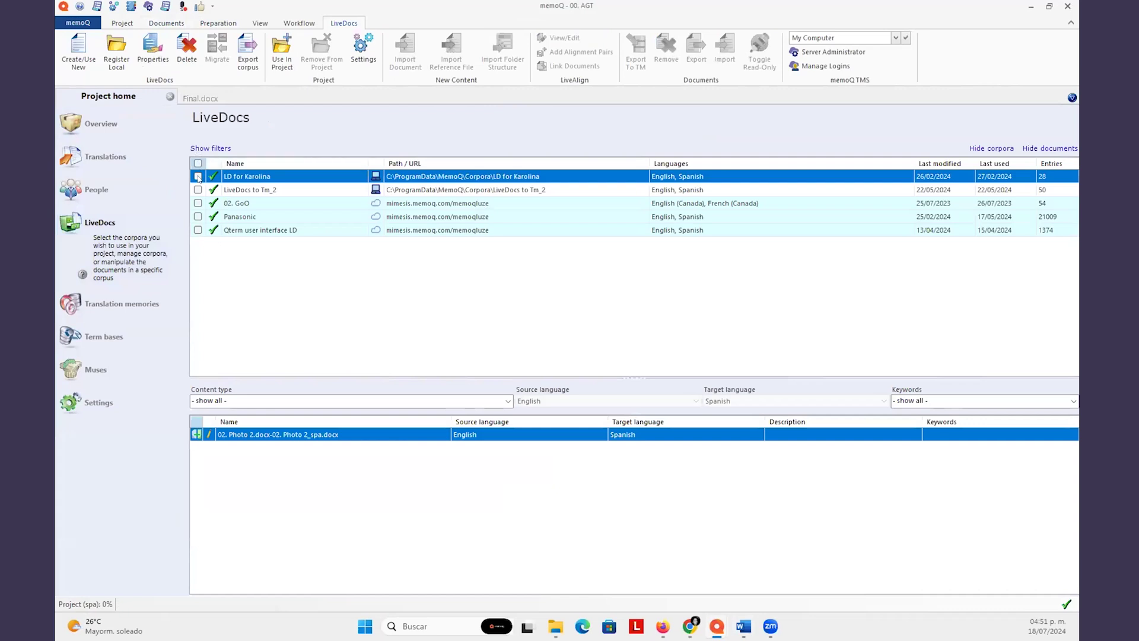
click(145, 305)
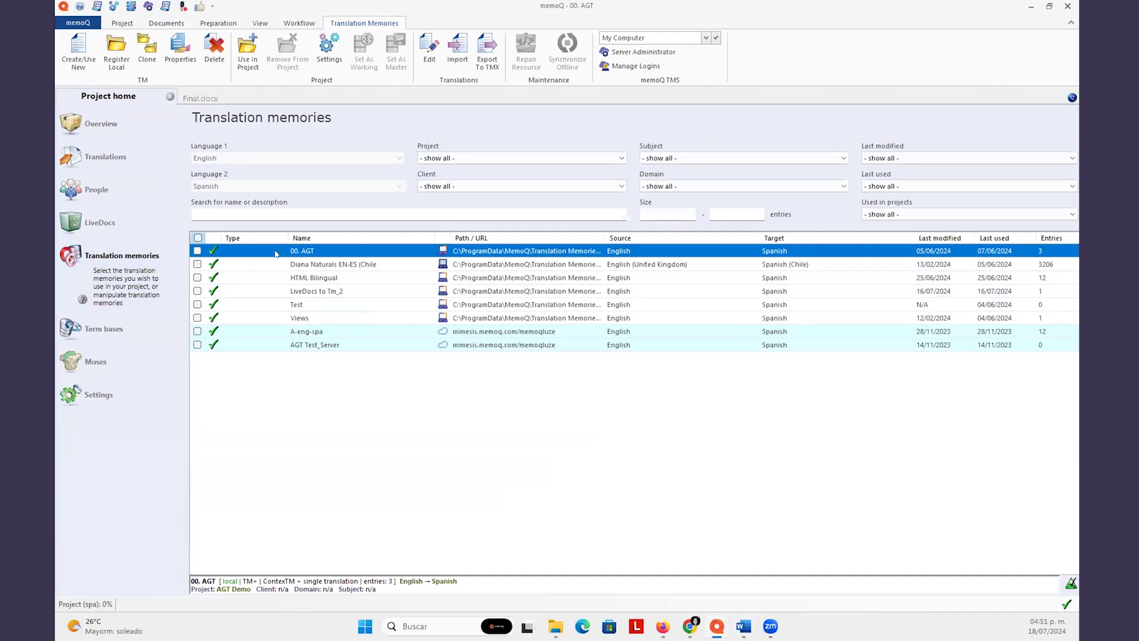
click(108, 336)
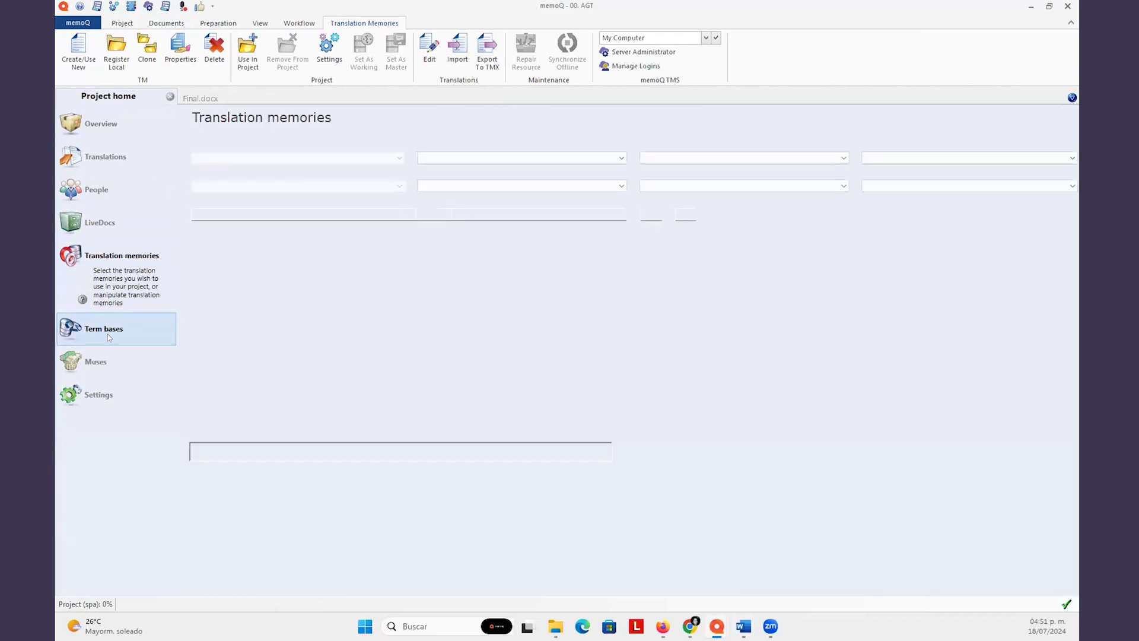
click(293, 278)
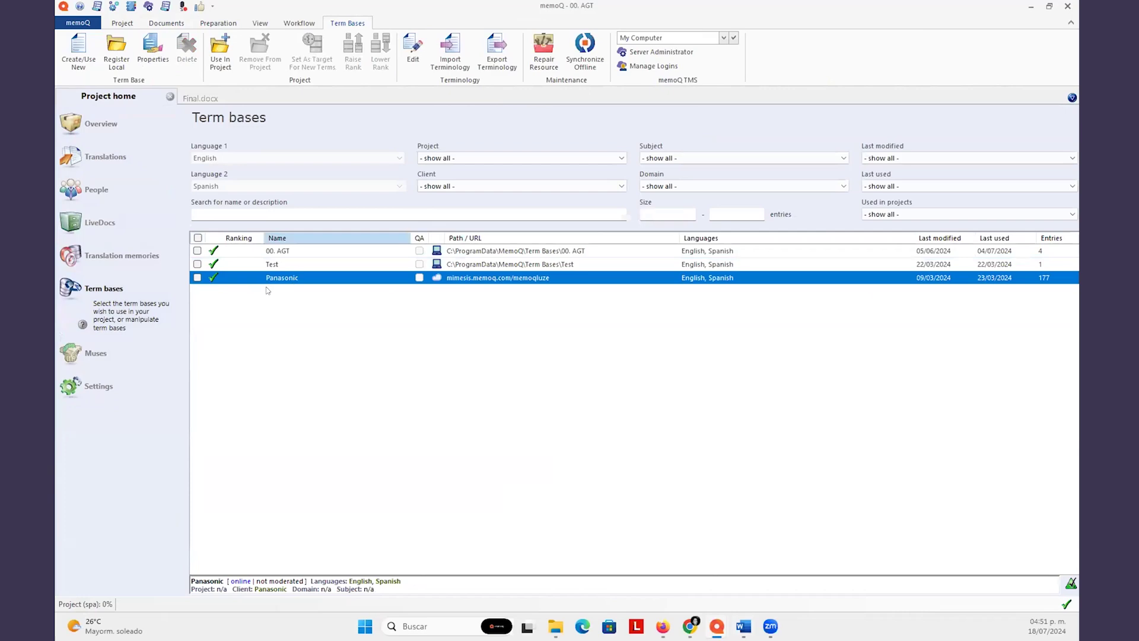
click(106, 157)
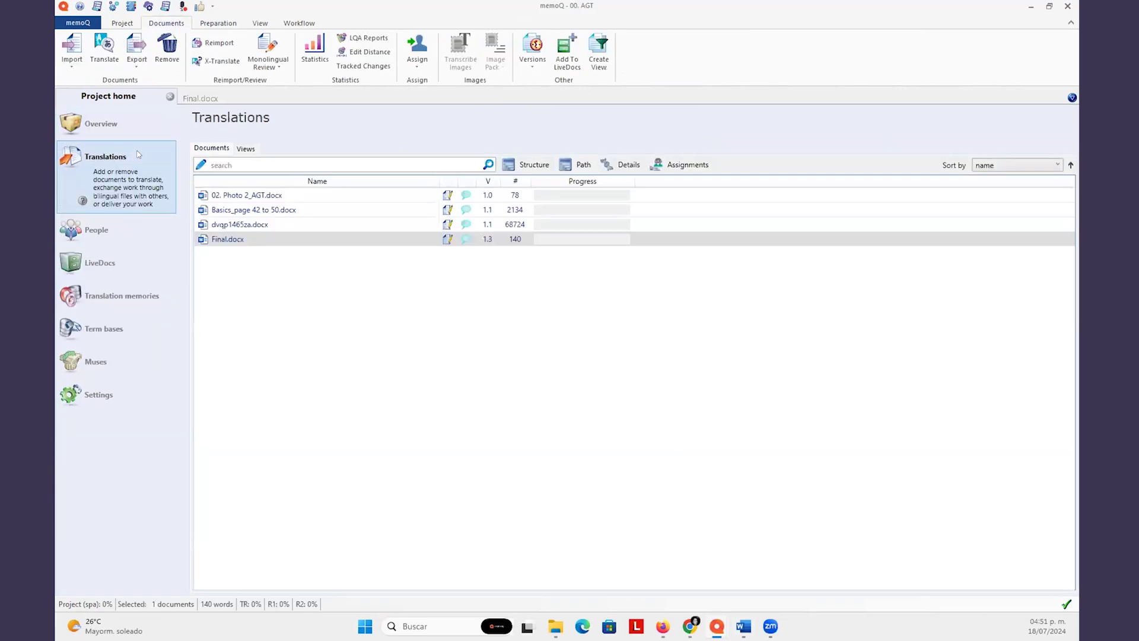
Translate Final.docx with AGT for the active document, keeping the 75% overwrite rate, 60% minimum match rate and maximum of 5 matches
click(202, 99)
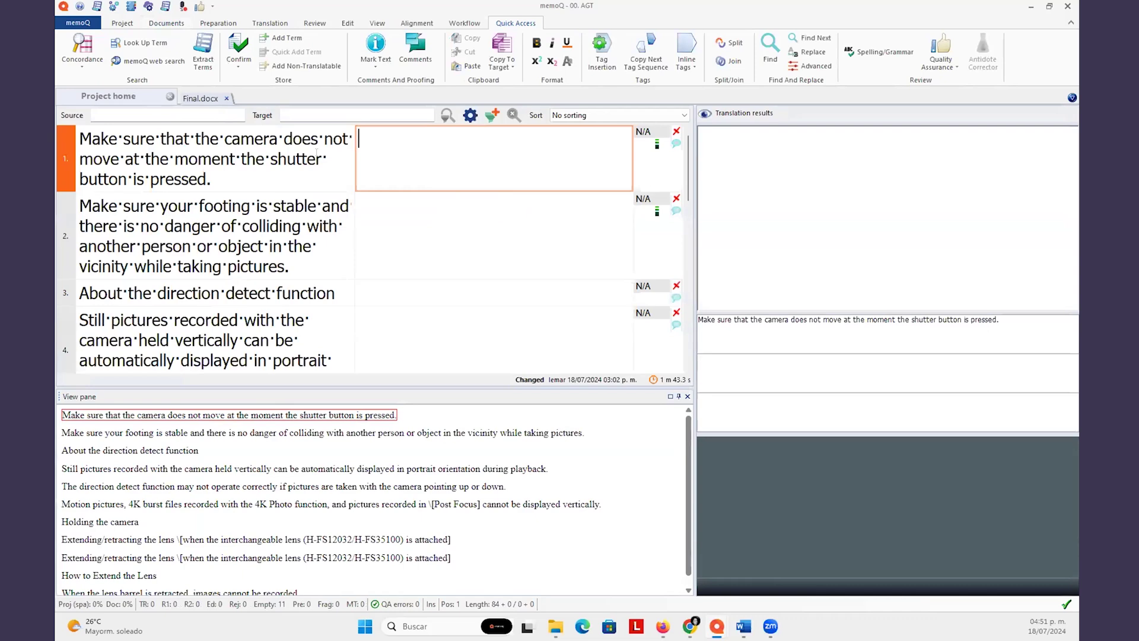
click(219, 23)
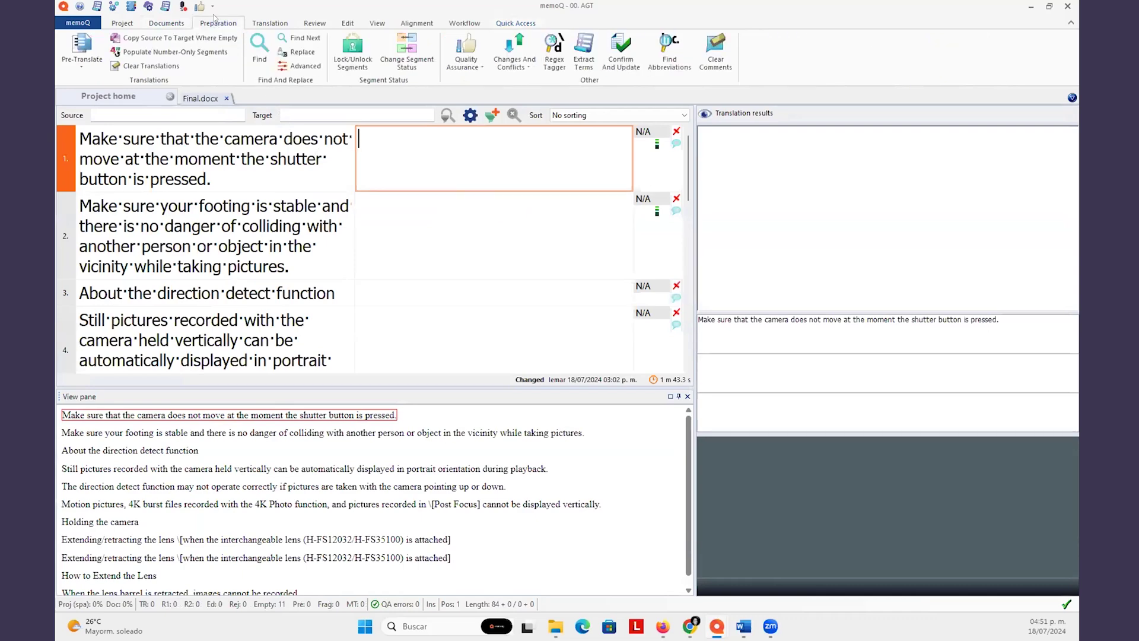
click(82, 63)
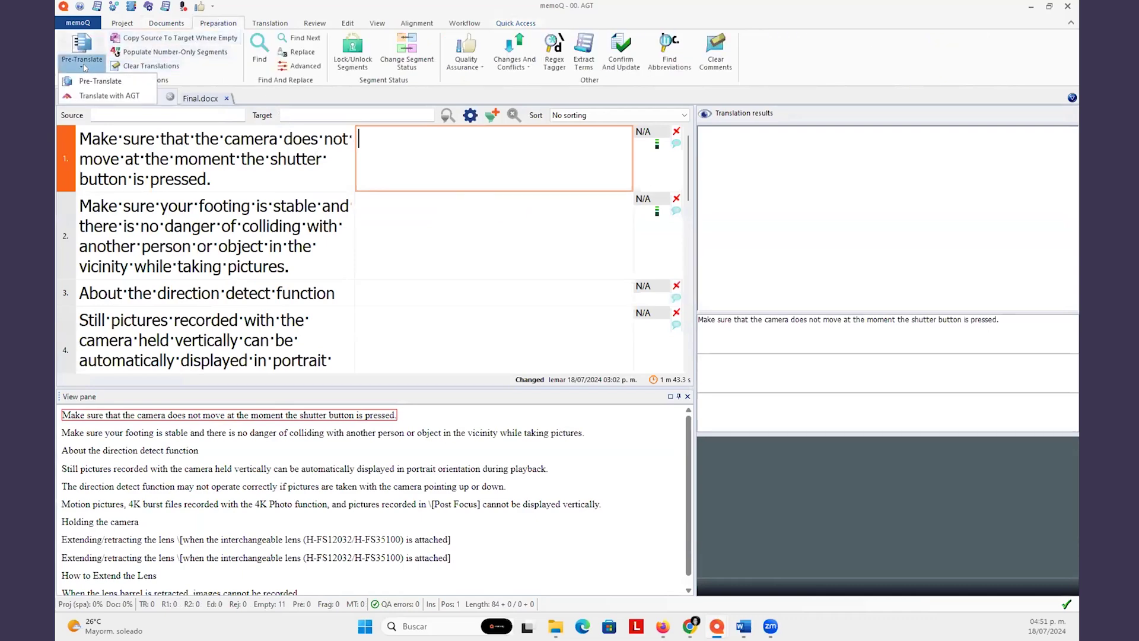
click(91, 95)
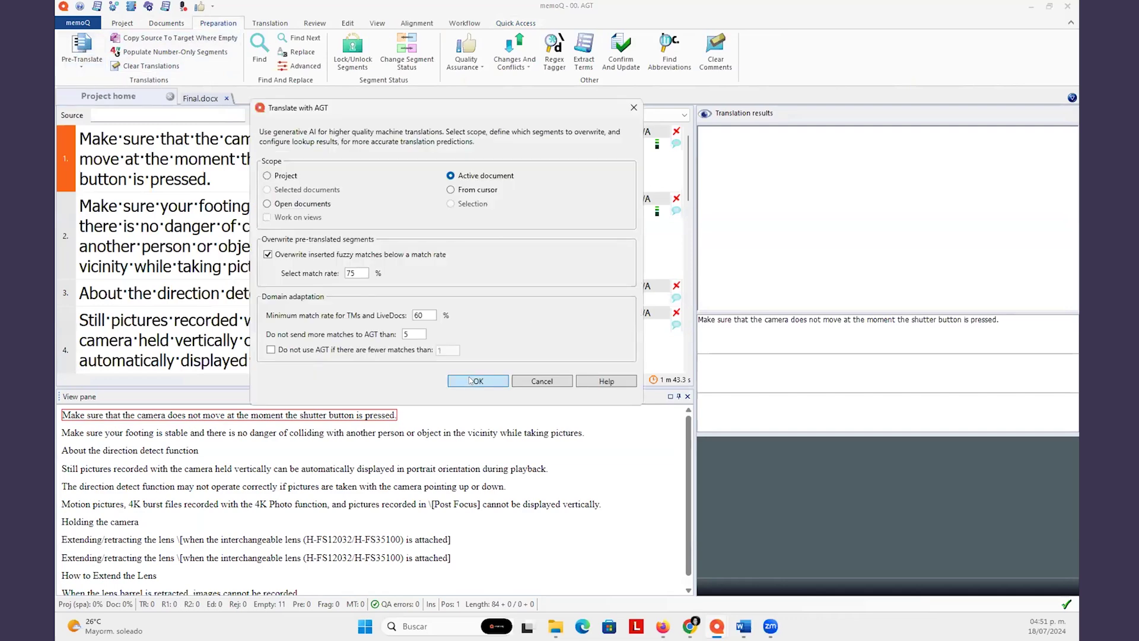
click(475, 380)
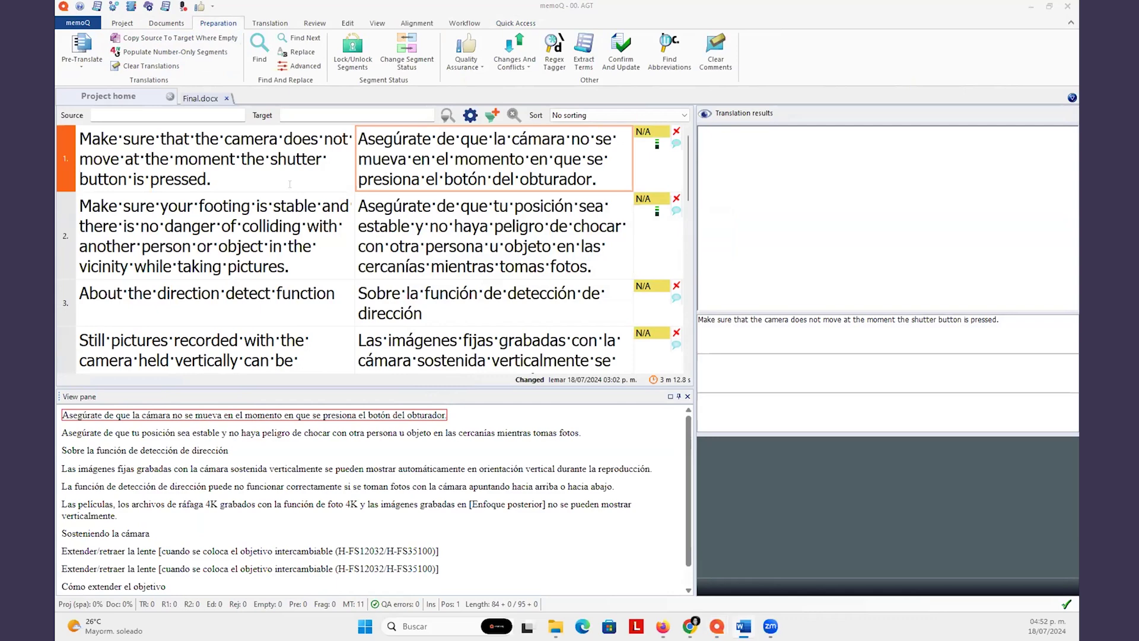
Compare the source terms "shutter button" in segment 1 and "Still pictures" in segment 4 with their AGT translations
drag(269, 154, 128, 179)
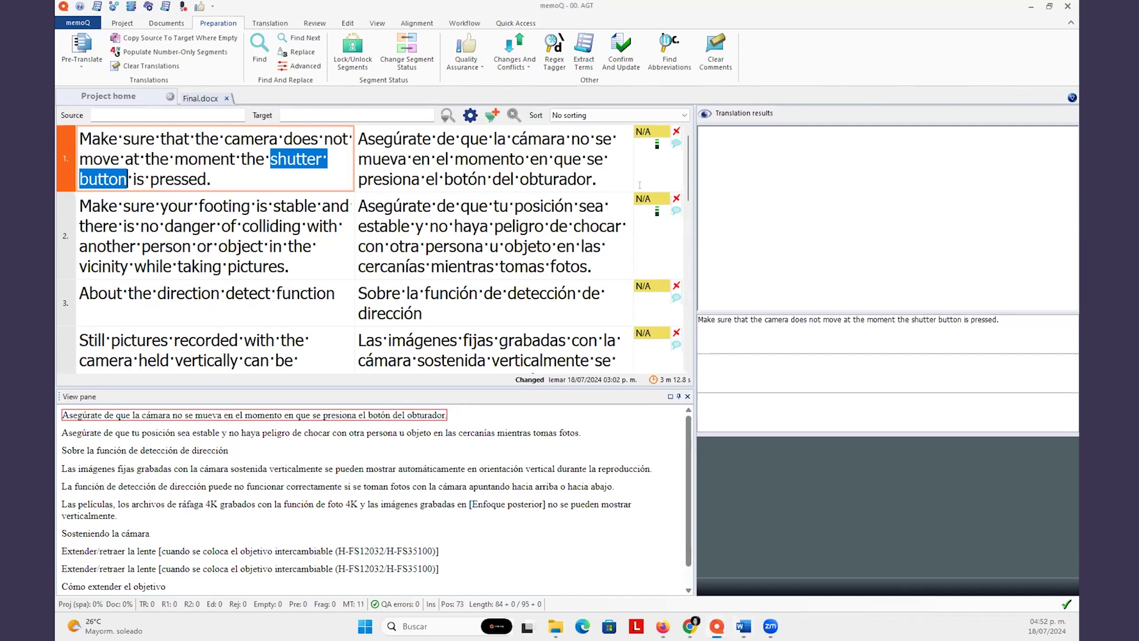
drag(593, 179, 445, 177)
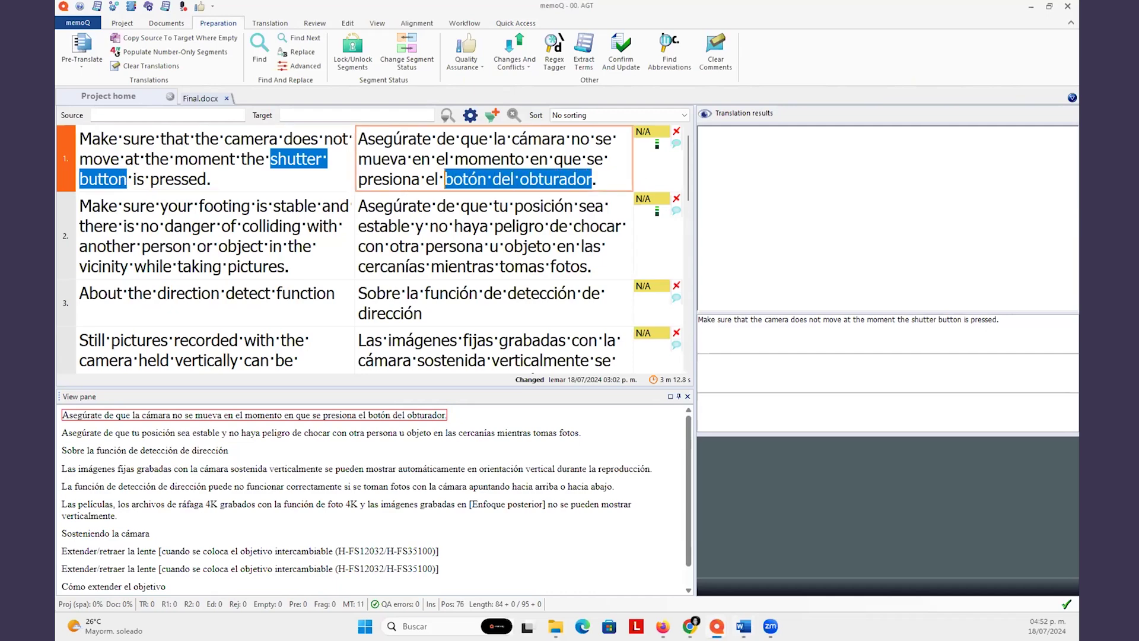
click(211, 293)
scroll(209, 282, down, 3)
click(186, 293)
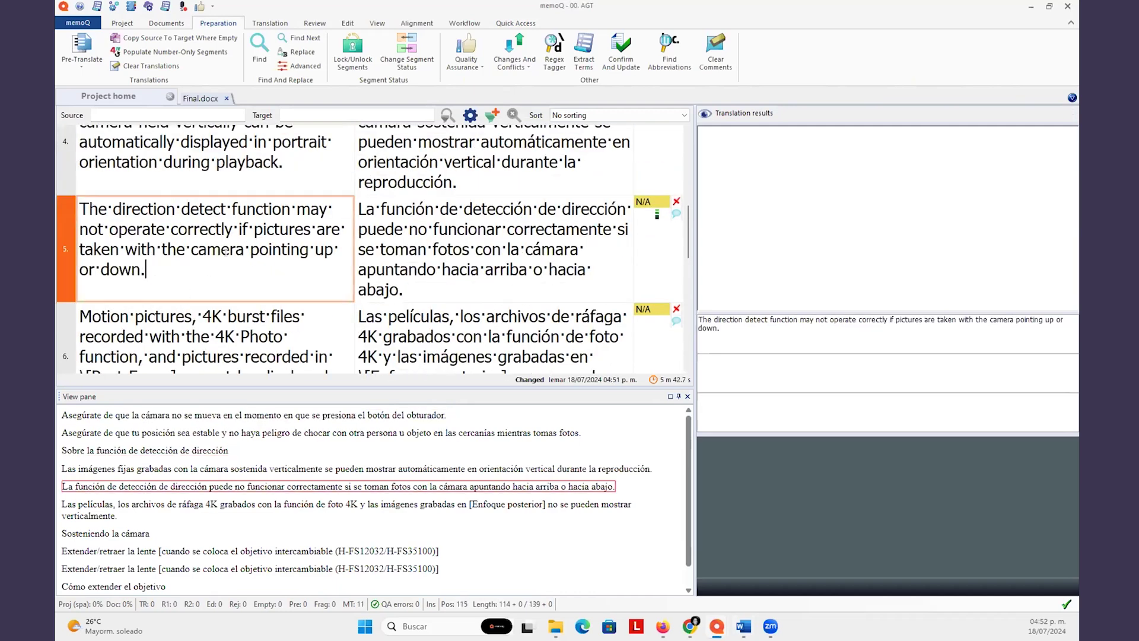
scroll(237, 240, up, 1)
click(189, 209)
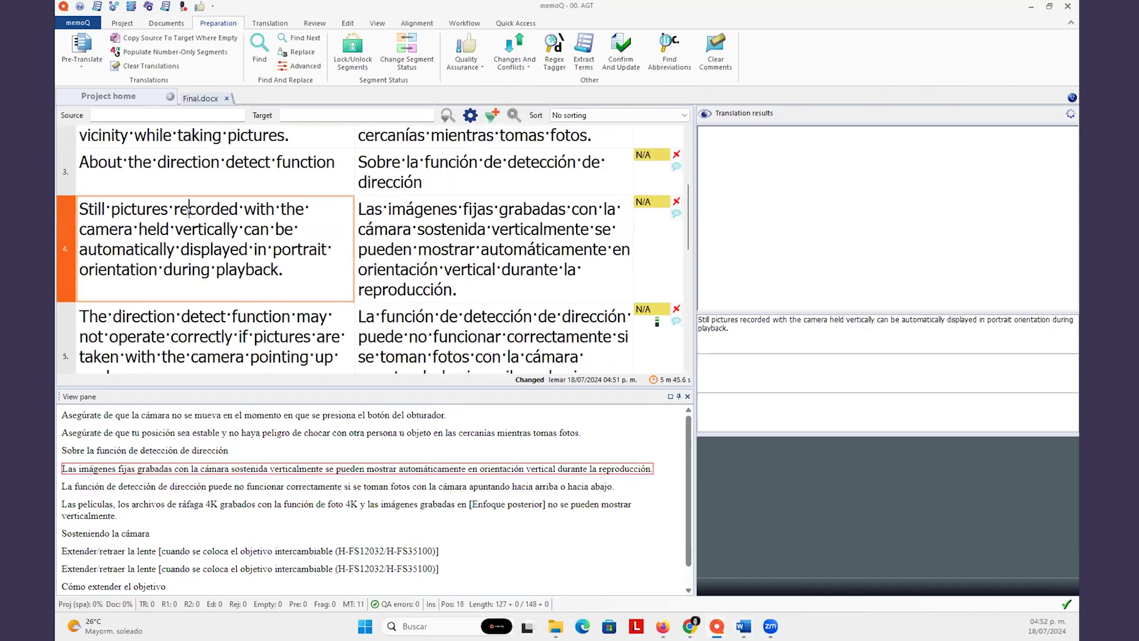
drag(167, 209, 67, 211)
drag(492, 209, 392, 209)
click(515, 250)
Check how "lens" is translated in segment 9, and filter the document to source segments containing "lens"
scroll(495, 264, down, 5)
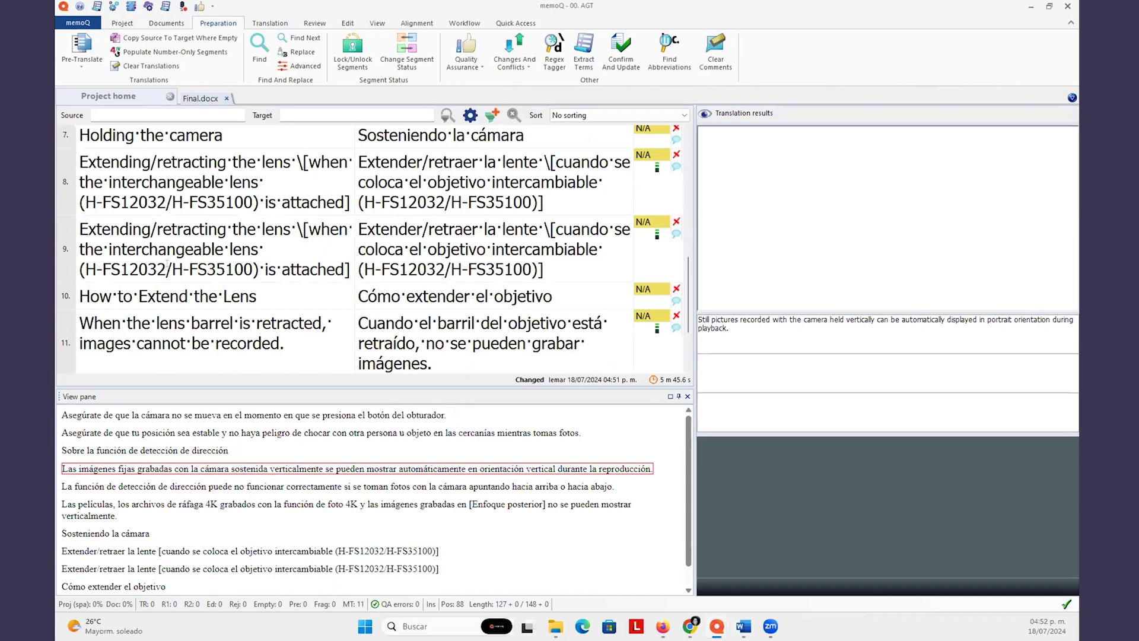
click(179, 230)
double_click(249, 250)
click(449, 240)
scroll(451, 240, up, 2)
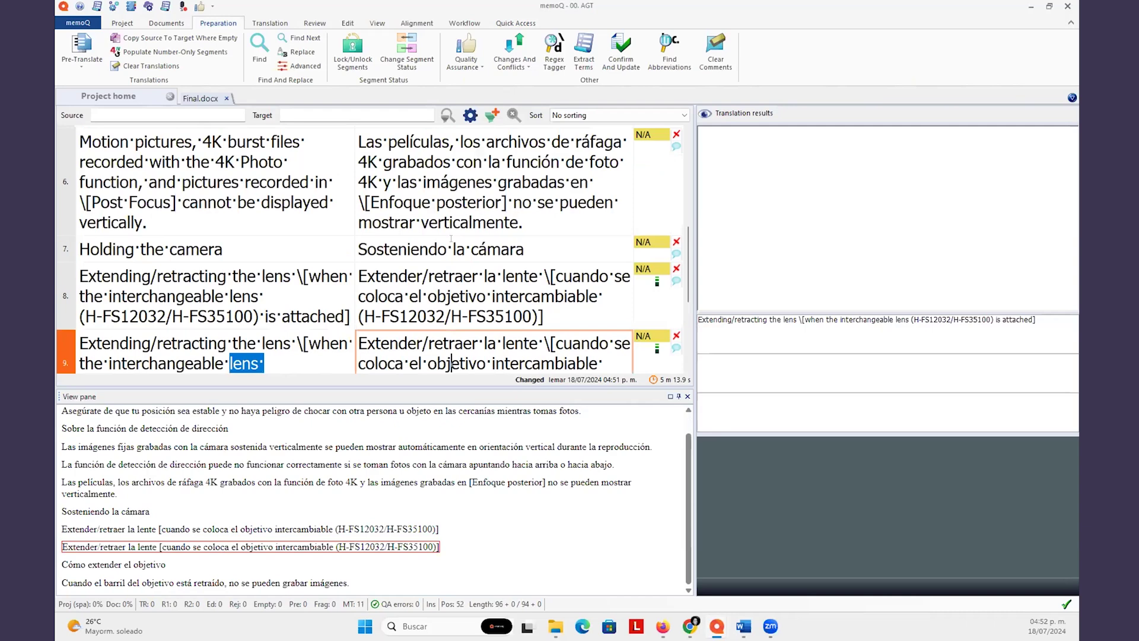
click(229, 238)
click(188, 113)
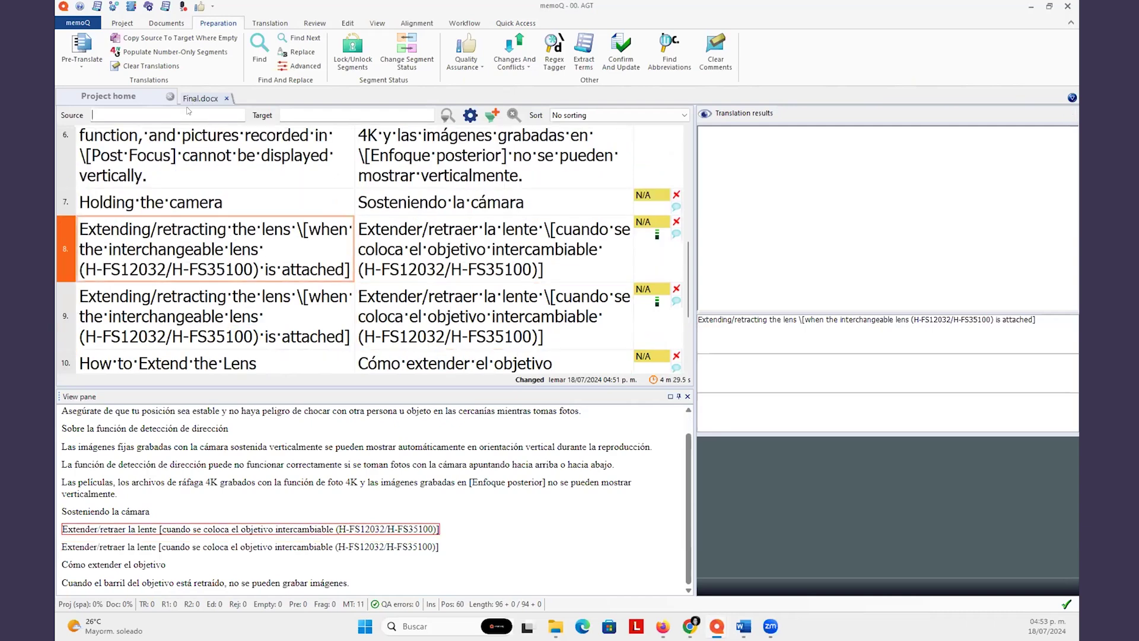
text(lens)
key(Return)
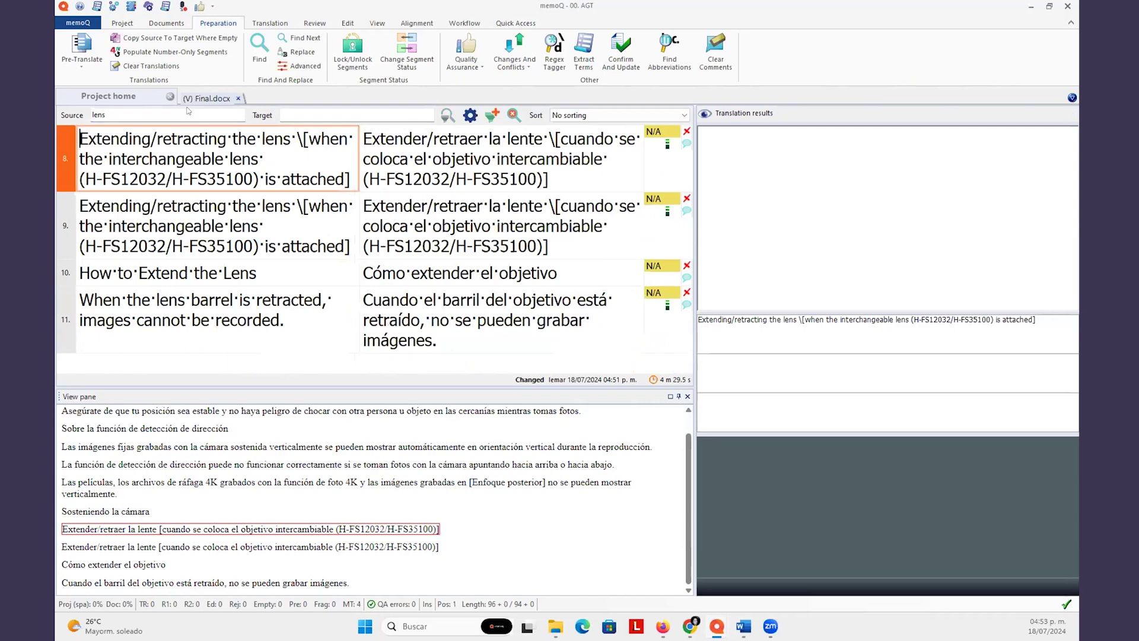
Compare the Spanish terms used for "lens" across segments 8 to 11 for consistency
click(520, 138)
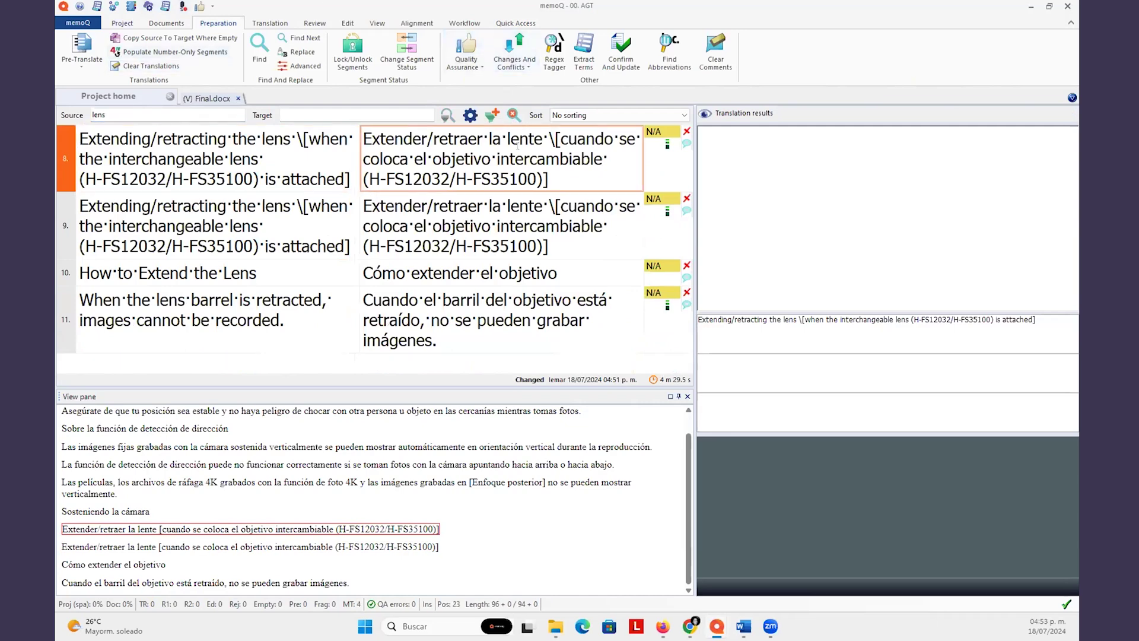
double_click(272, 138)
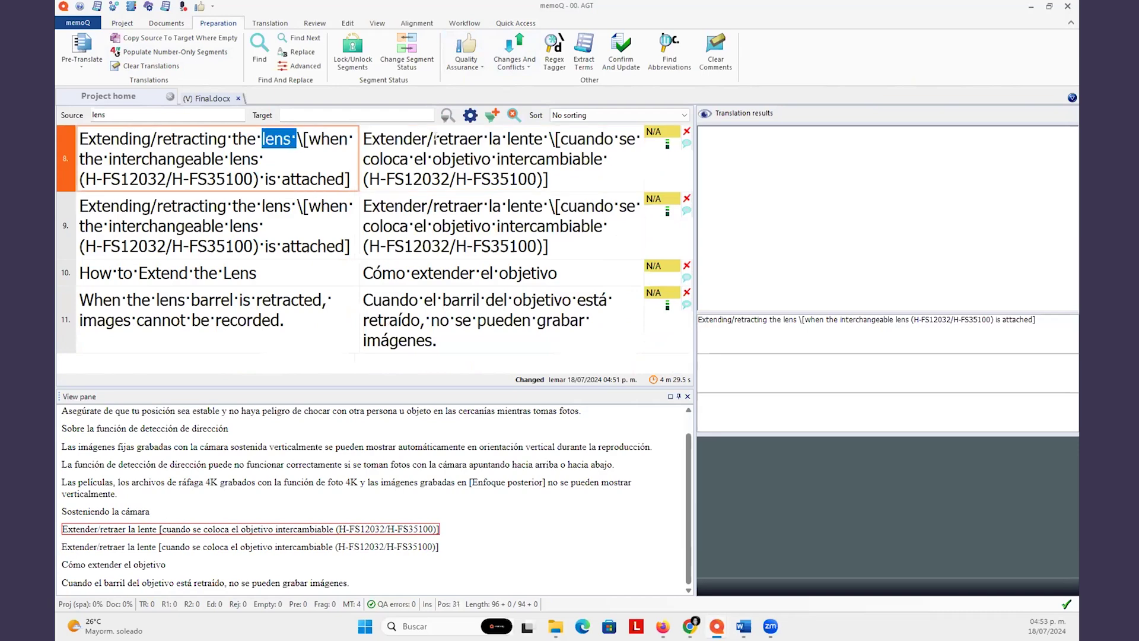
double_click(527, 138)
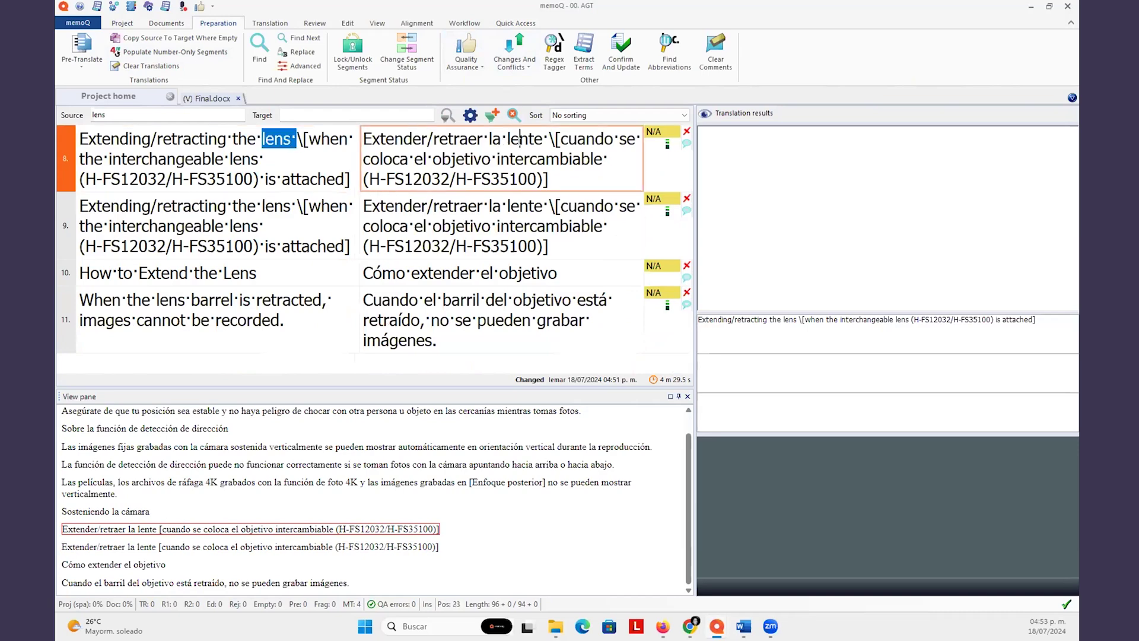
double_click(520, 205)
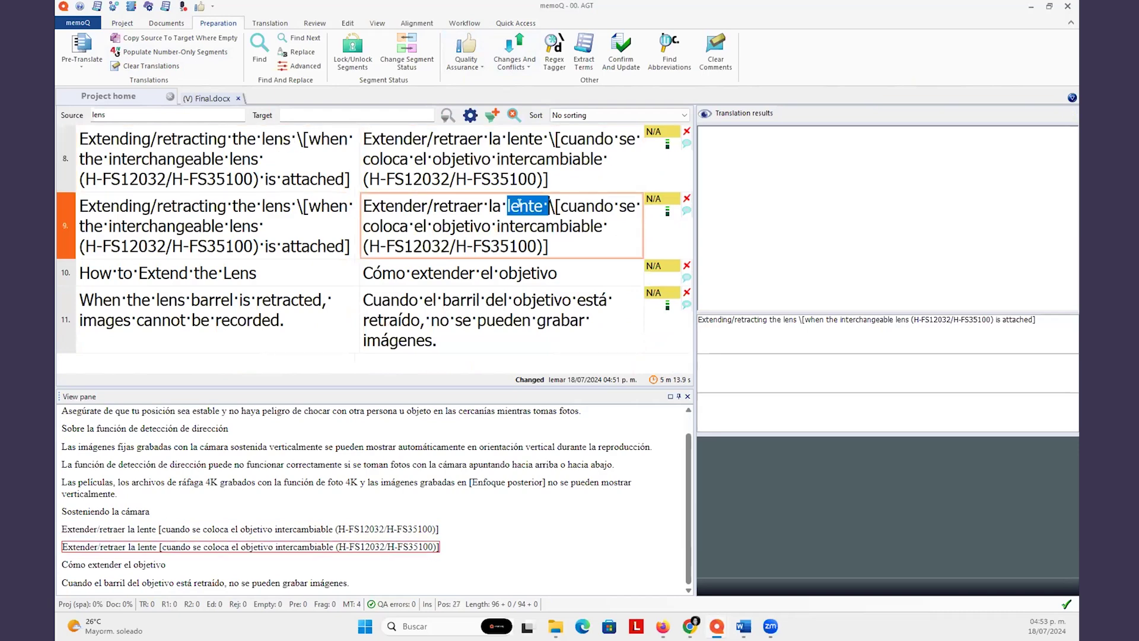
double_click(526, 273)
double_click(531, 300)
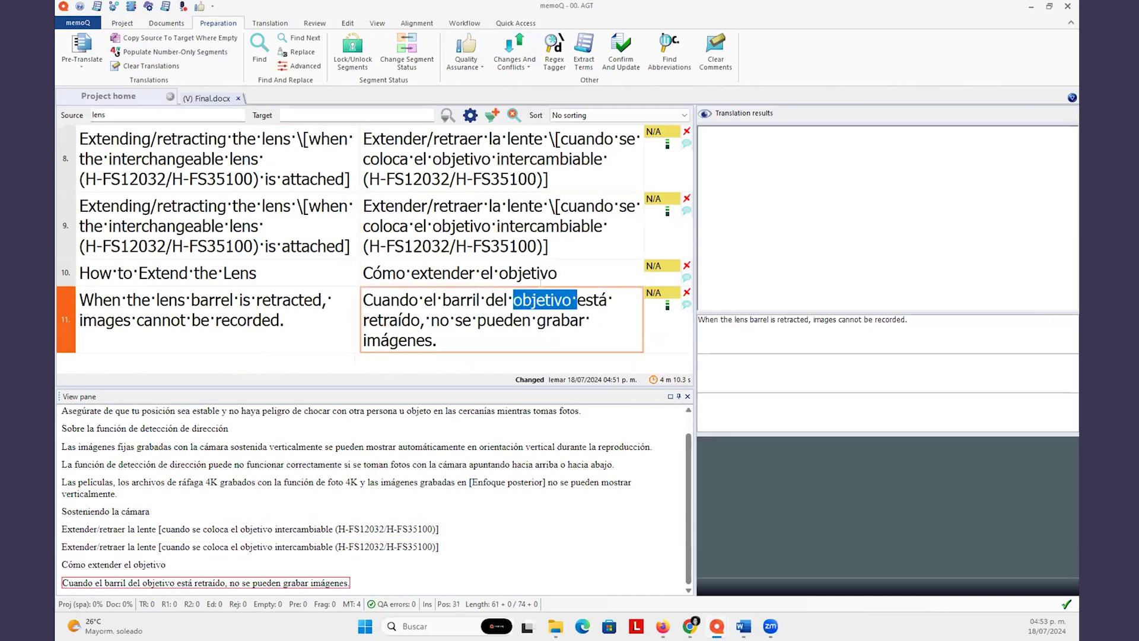
Close Final.docx and add the Panasonic term base to the project
click(238, 99)
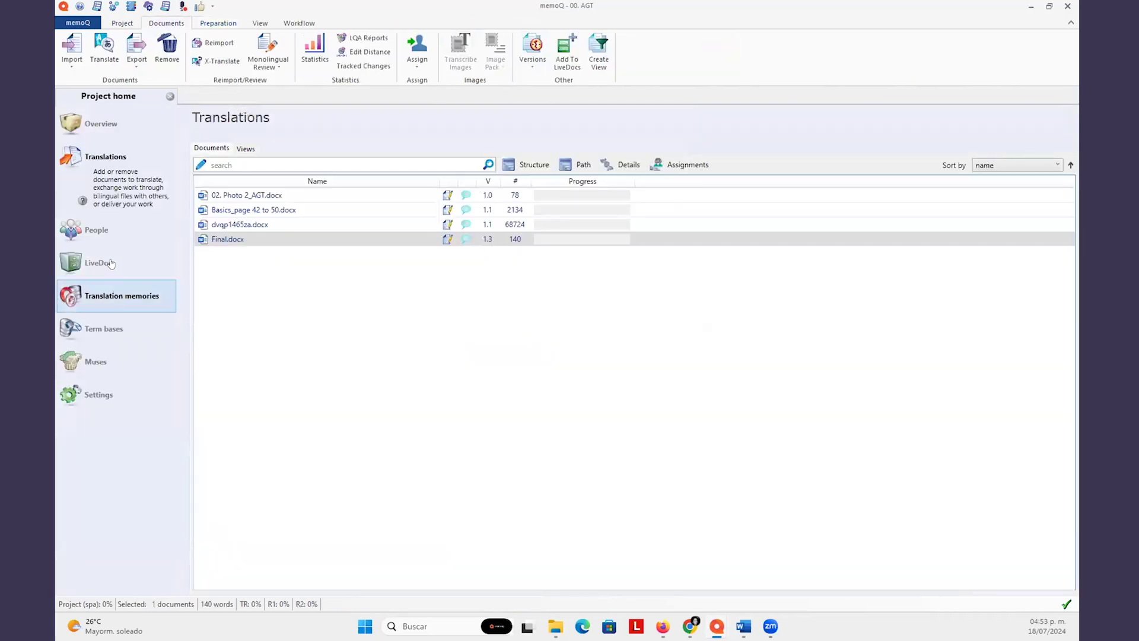
click(100, 333)
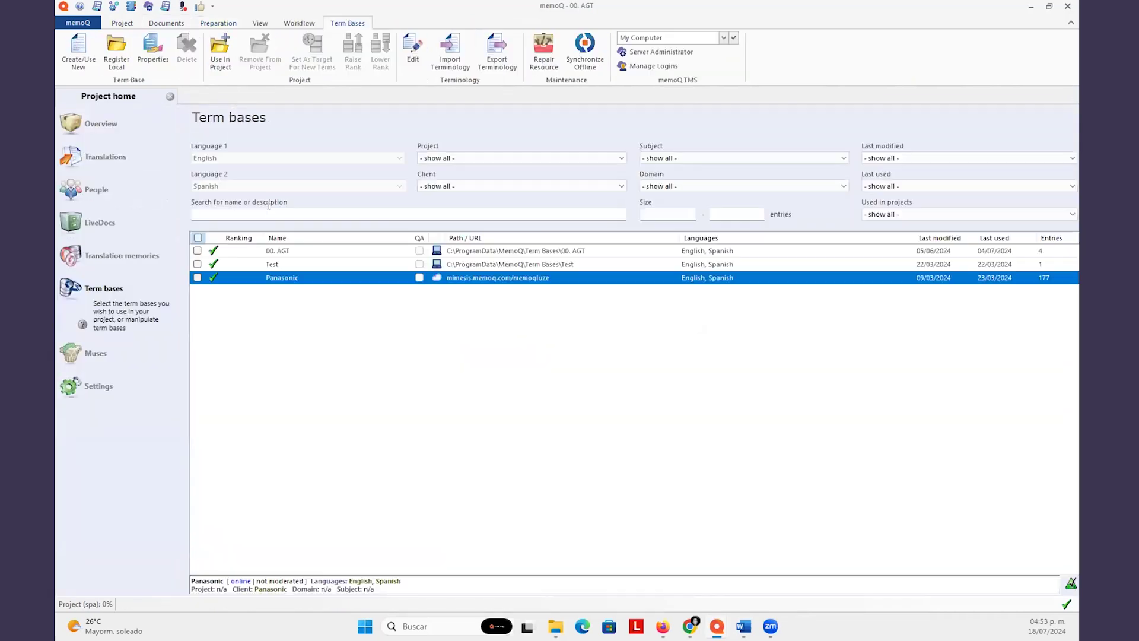
click(197, 277)
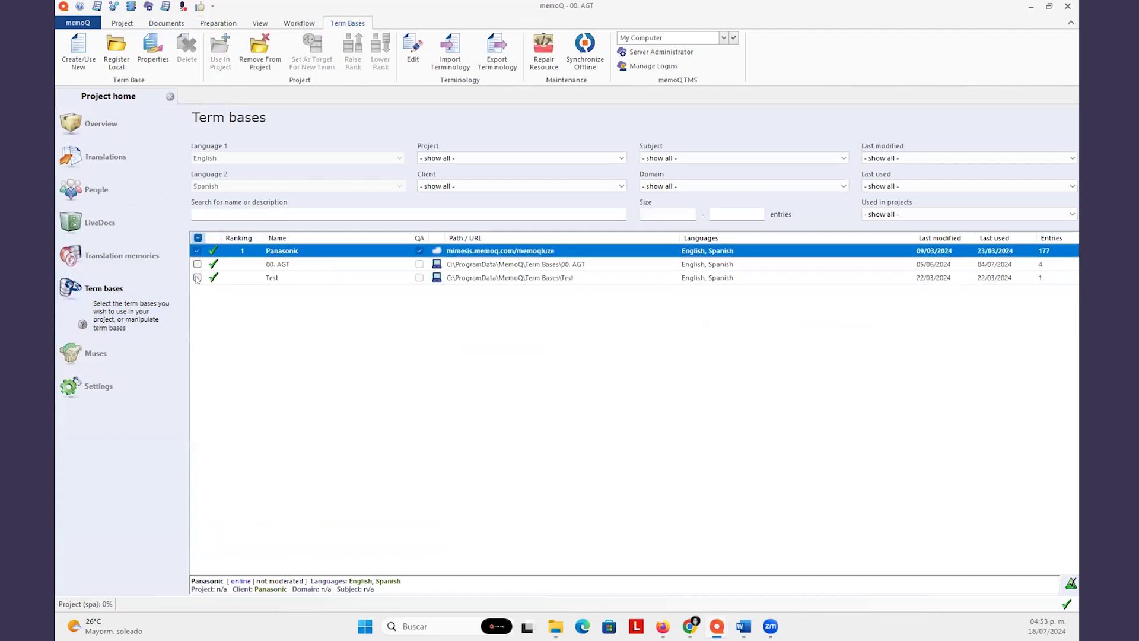
Reopen Final.docx and clear all translations in the active document
click(129, 163)
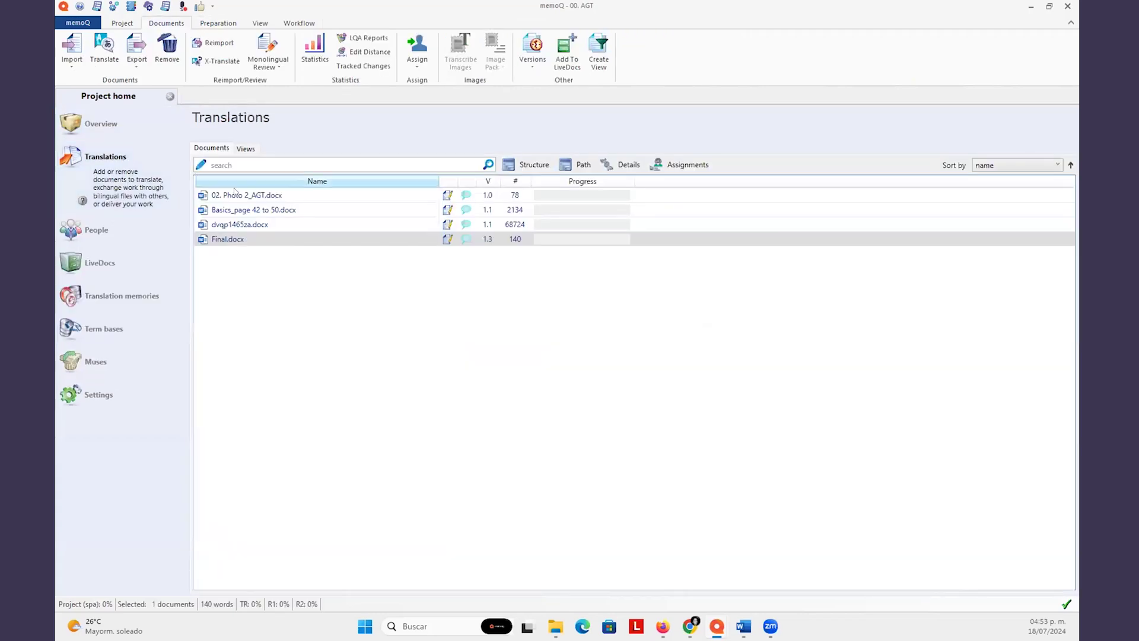
double_click(215, 240)
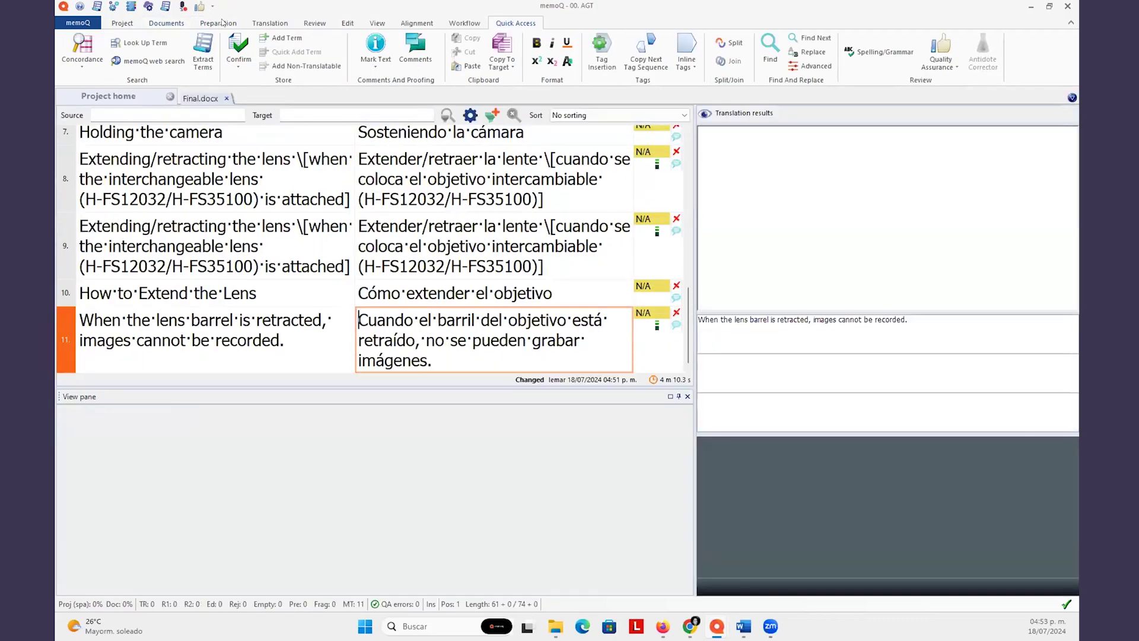
click(223, 22)
click(135, 66)
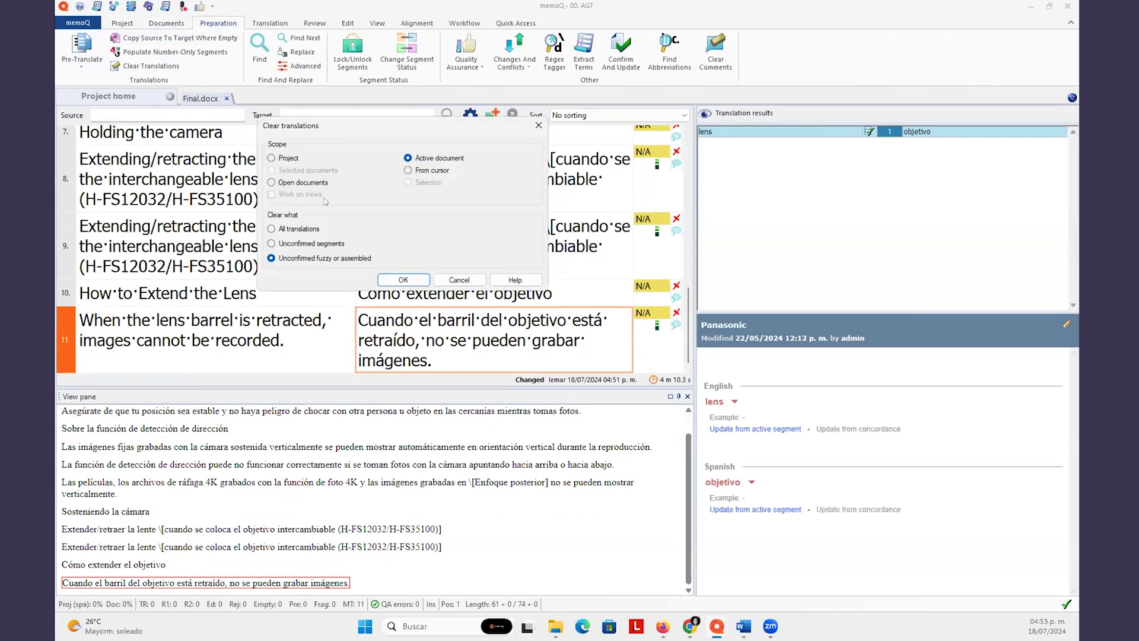
click(272, 229)
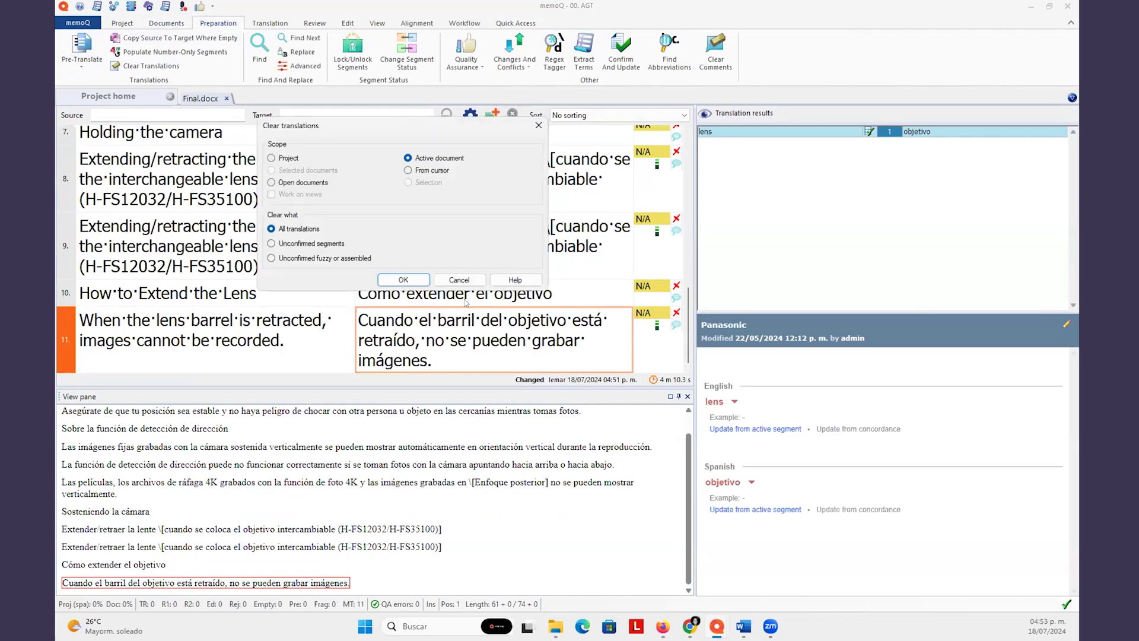
click(392, 281)
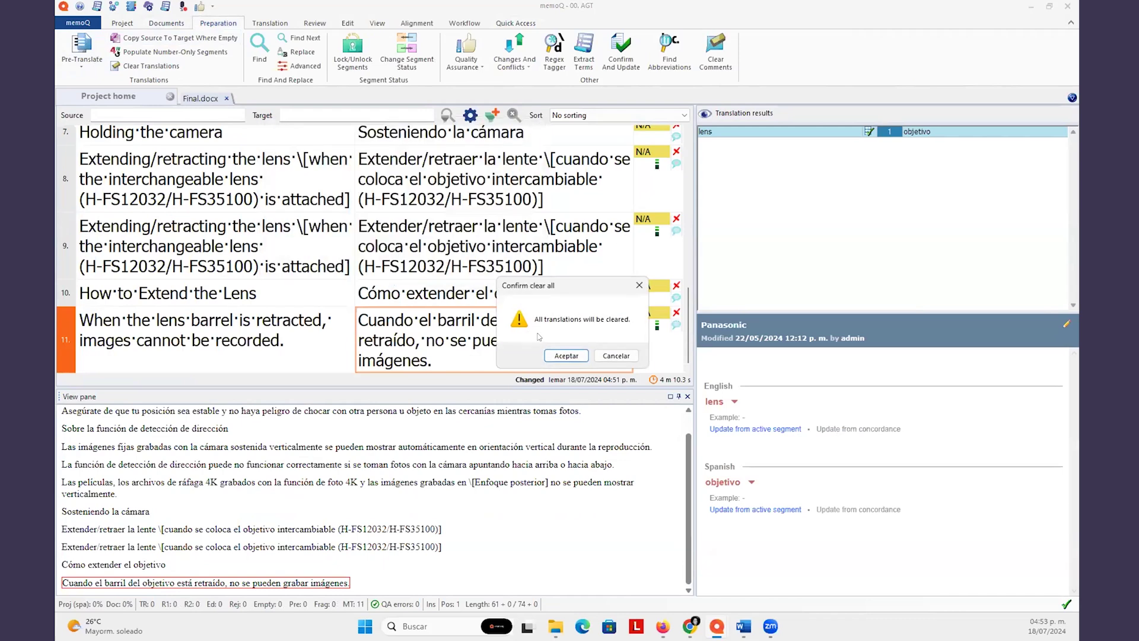
click(555, 354)
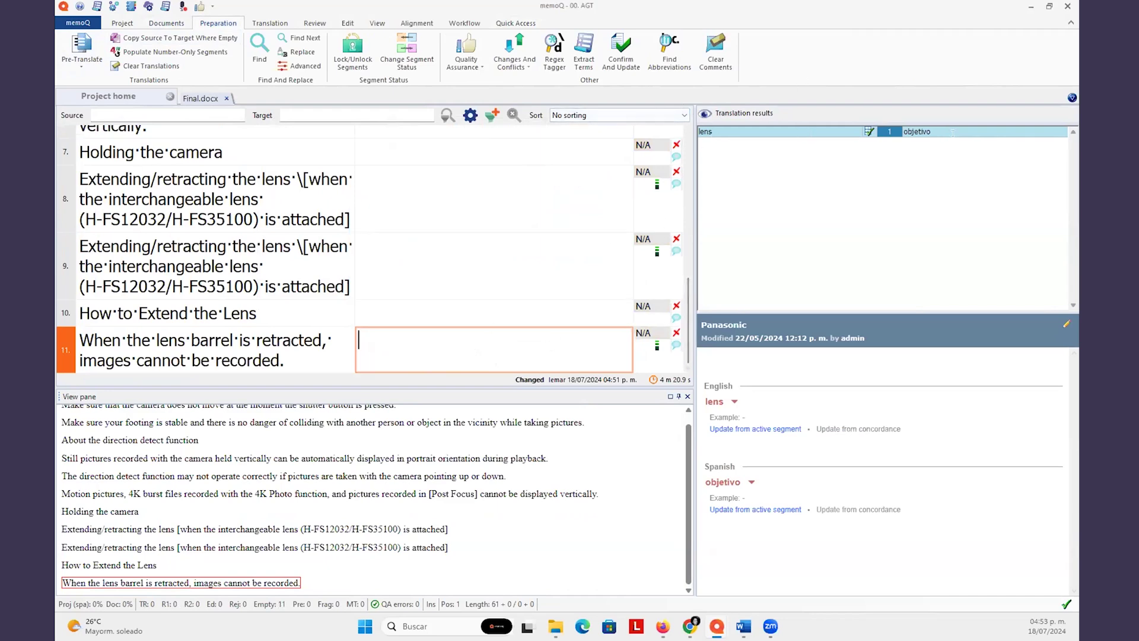
Check the term base hits for segments 1 and 4, and translate the active document with AGT using a 75% overwrite rate and 60% minimum match rate
key(ctrl+Home)
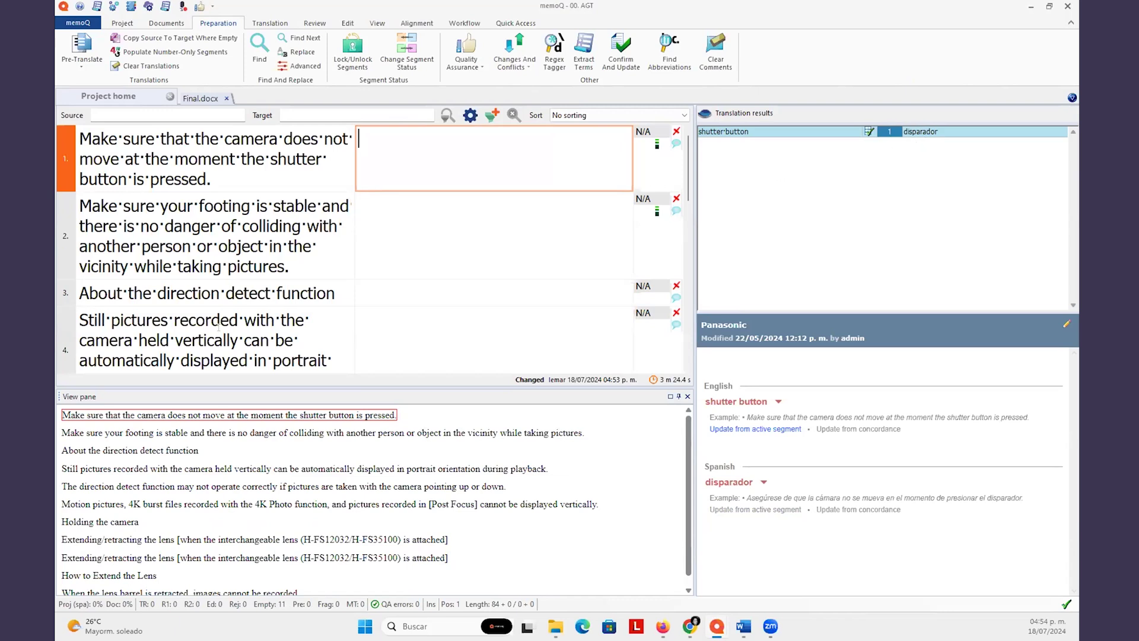
click(158, 325)
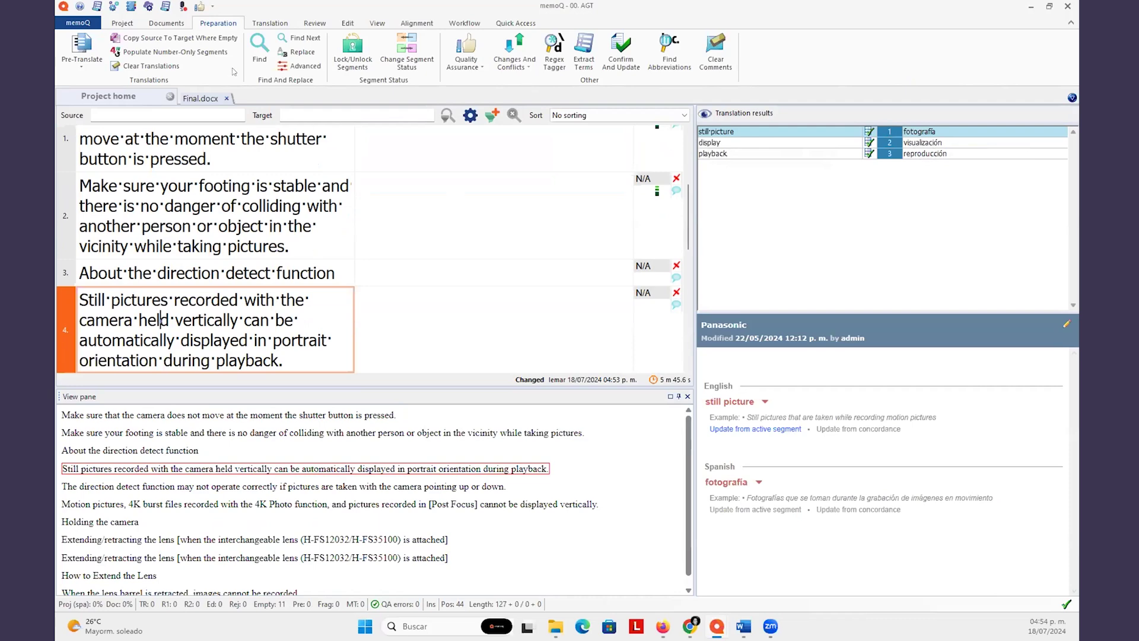
click(170, 24)
click(218, 24)
click(81, 67)
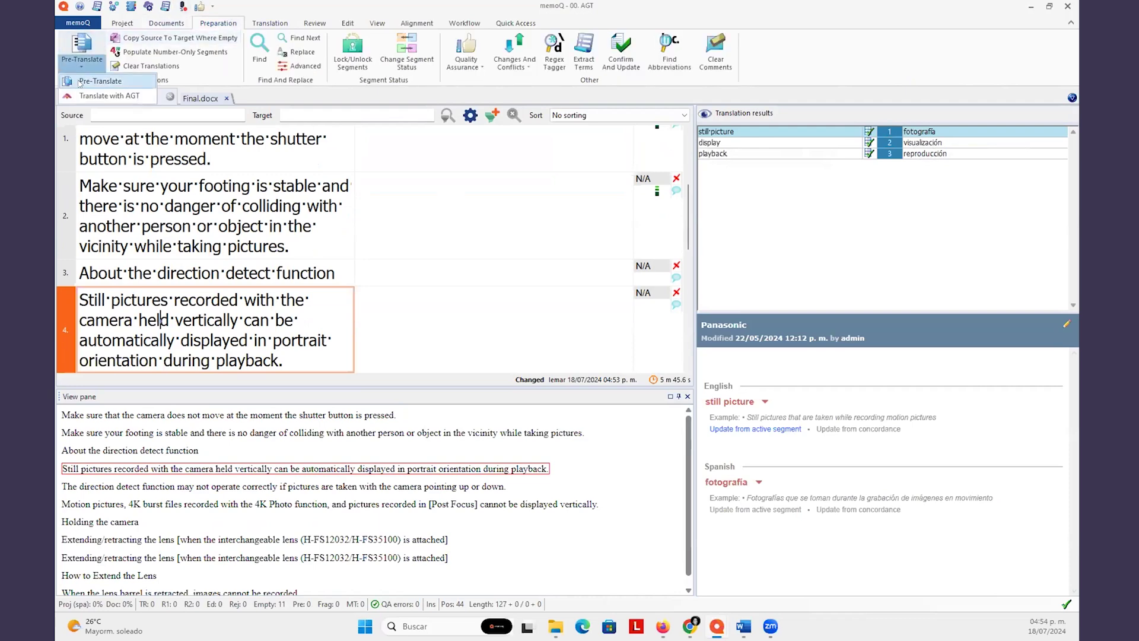
click(84, 82)
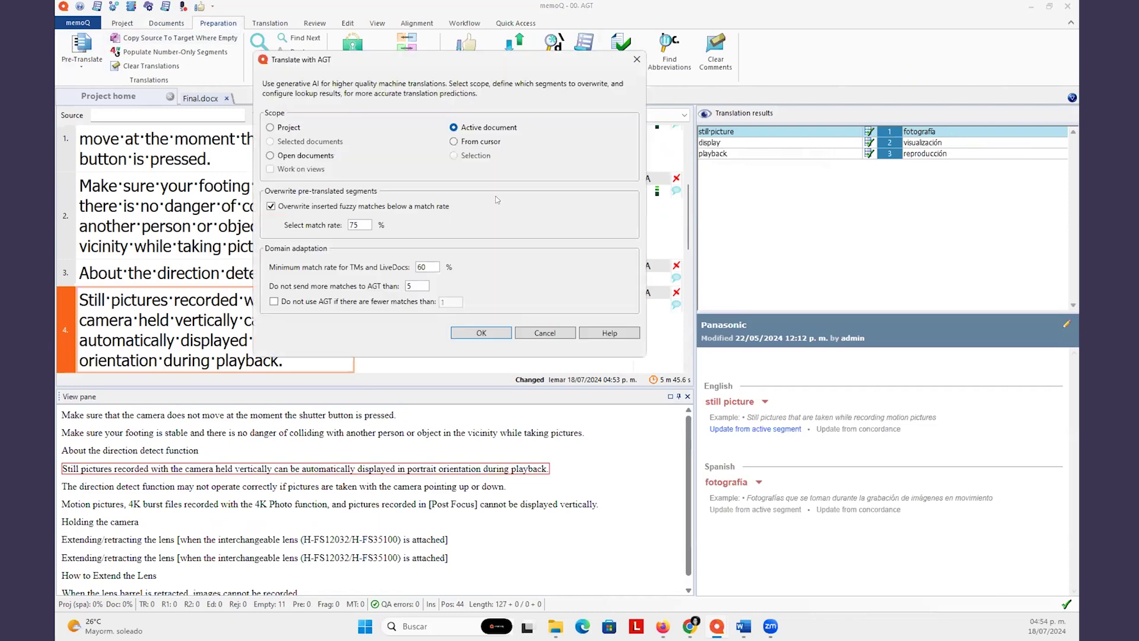
click(499, 327)
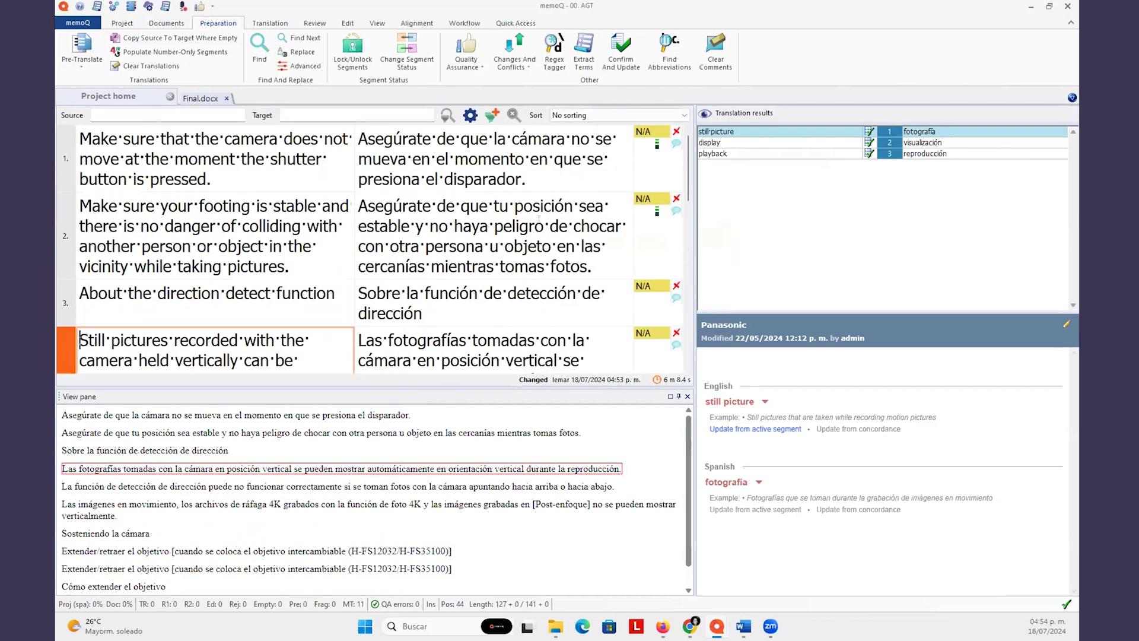
Compare "shutter button" in segment 1 with its AGT translation and the Panasonic term base entry
click(413, 158)
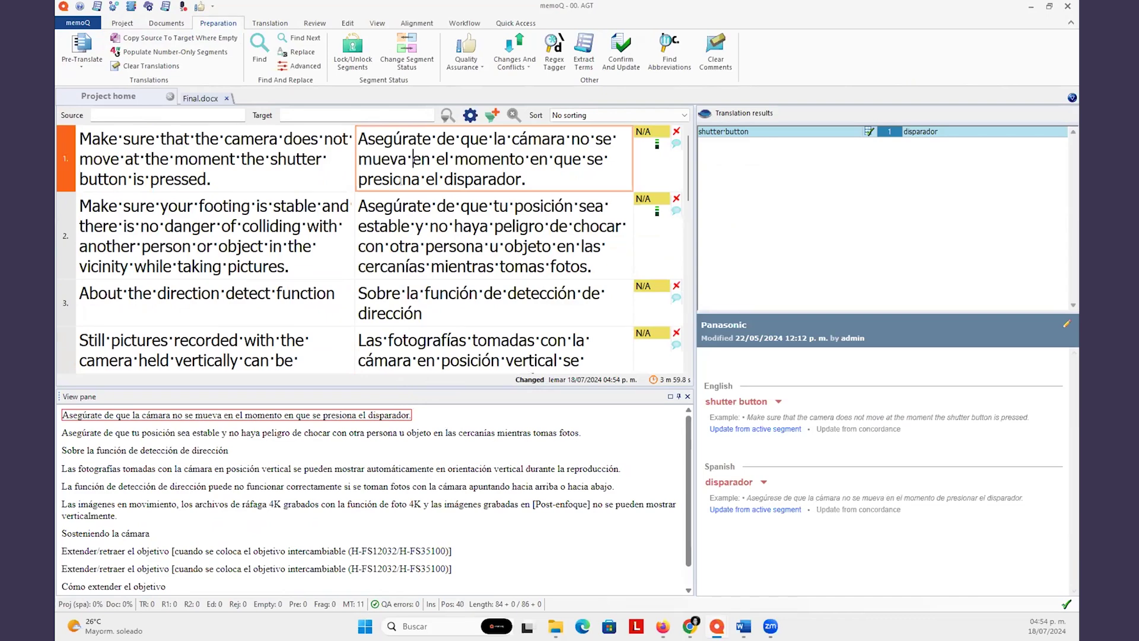
drag(270, 159, 127, 180)
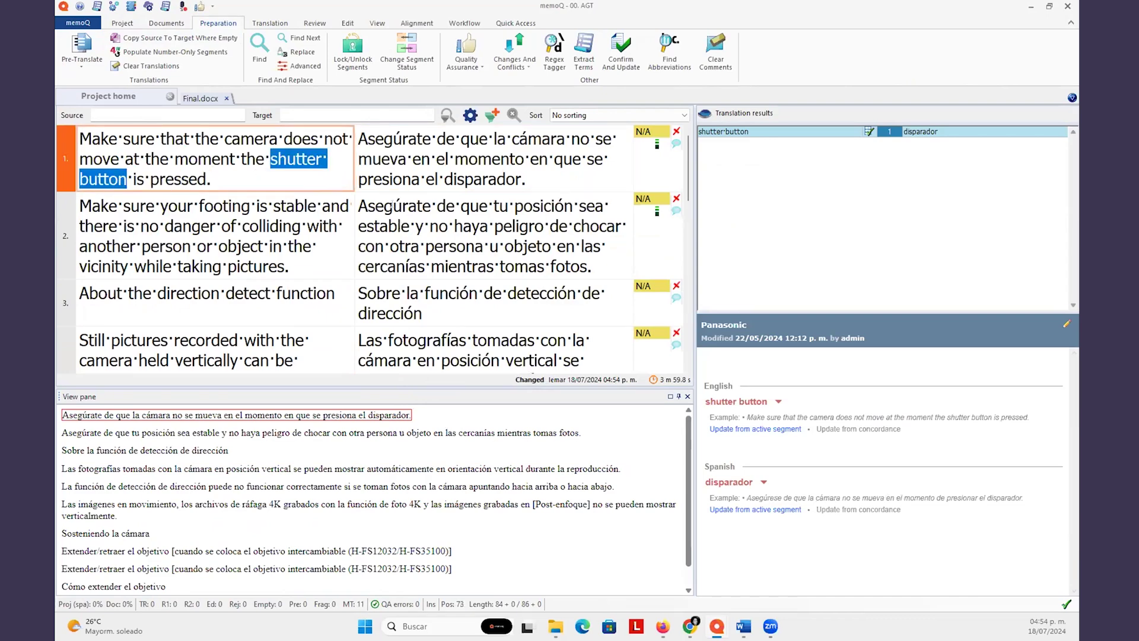
double_click(459, 177)
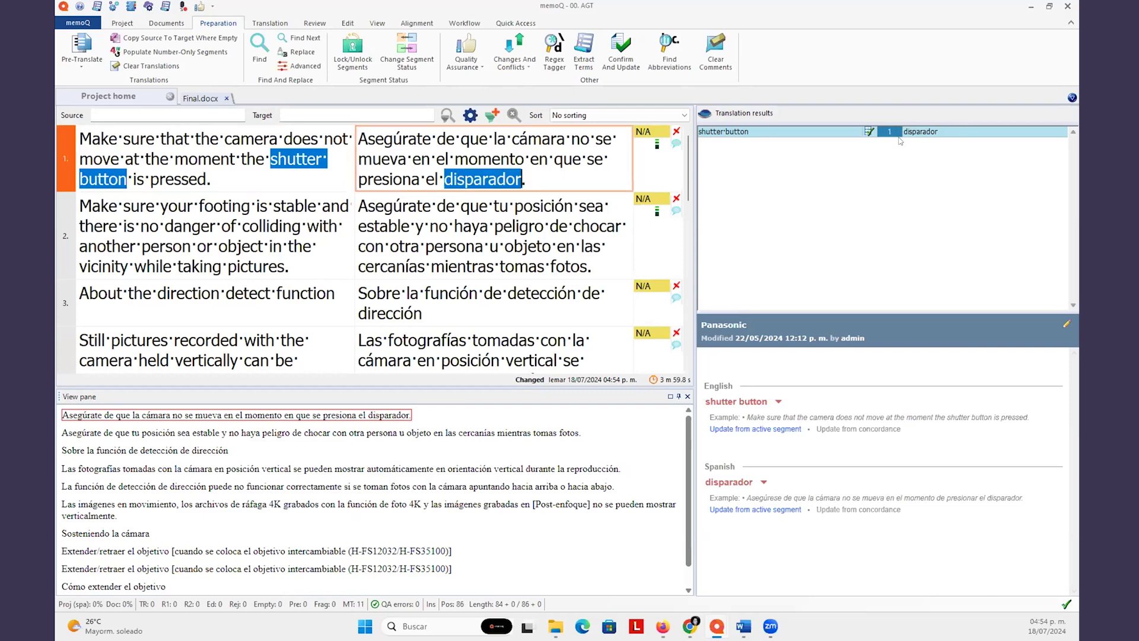
Check how "Still pictures" is translated in segment 4, and filter the document to source segments containing "lens"
scroll(211, 293, down, 3)
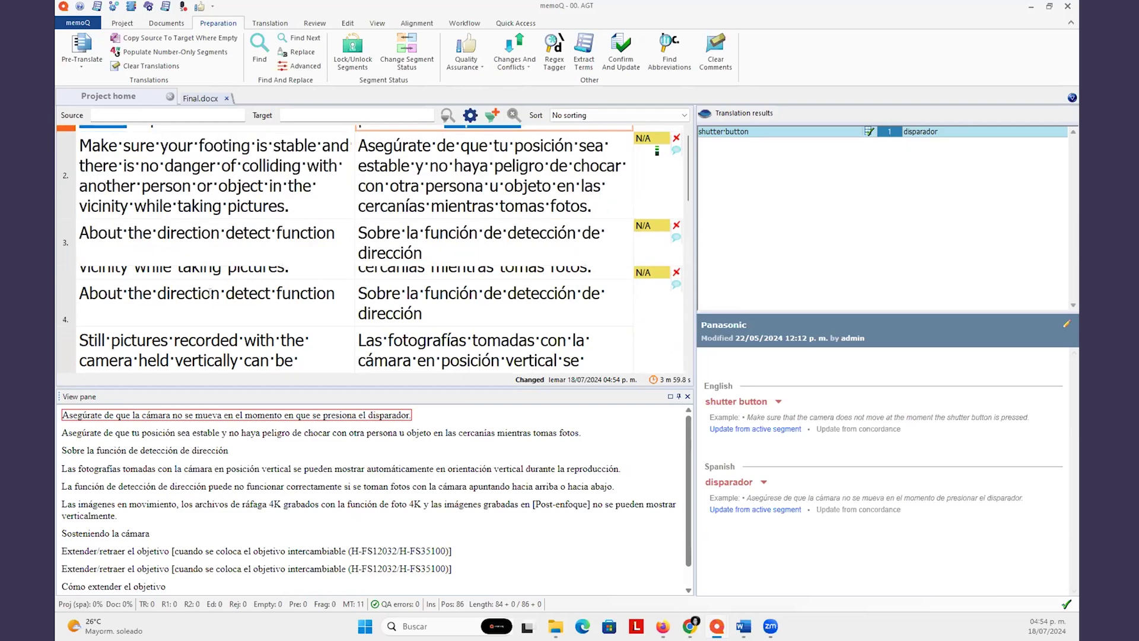
click(162, 212)
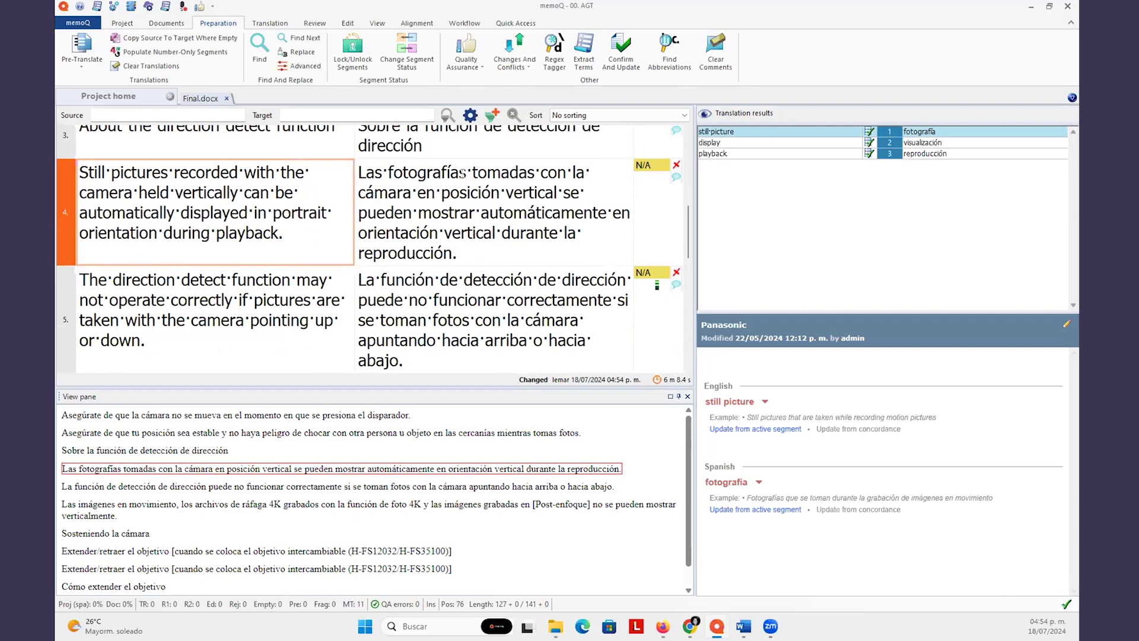
double_click(427, 173)
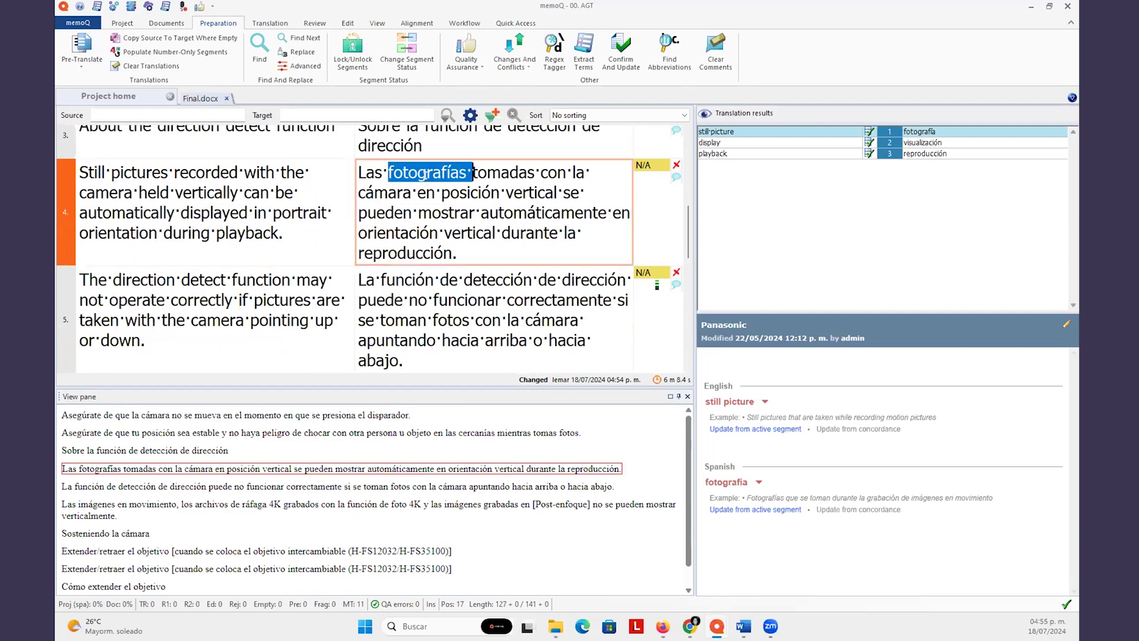
click(179, 113)
text(lens)
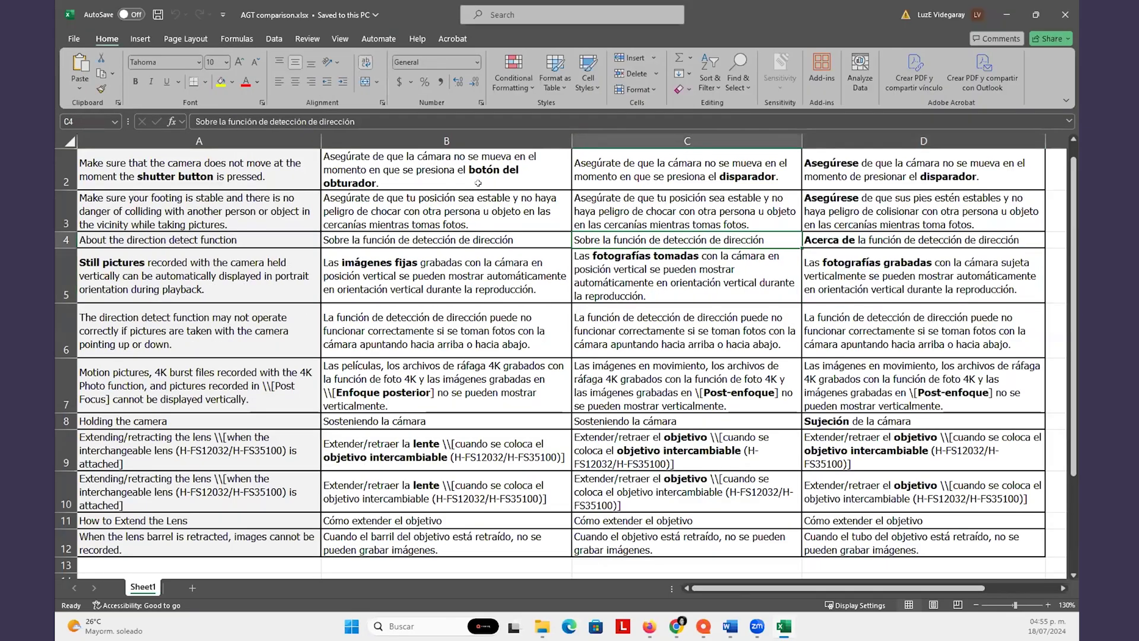
Switch to the AGT comparison workbook in Excel and review the RAW AGT, AGT+TB and AGT+TB+LD translation columns
click(491, 229)
scroll(376, 187, up, 1)
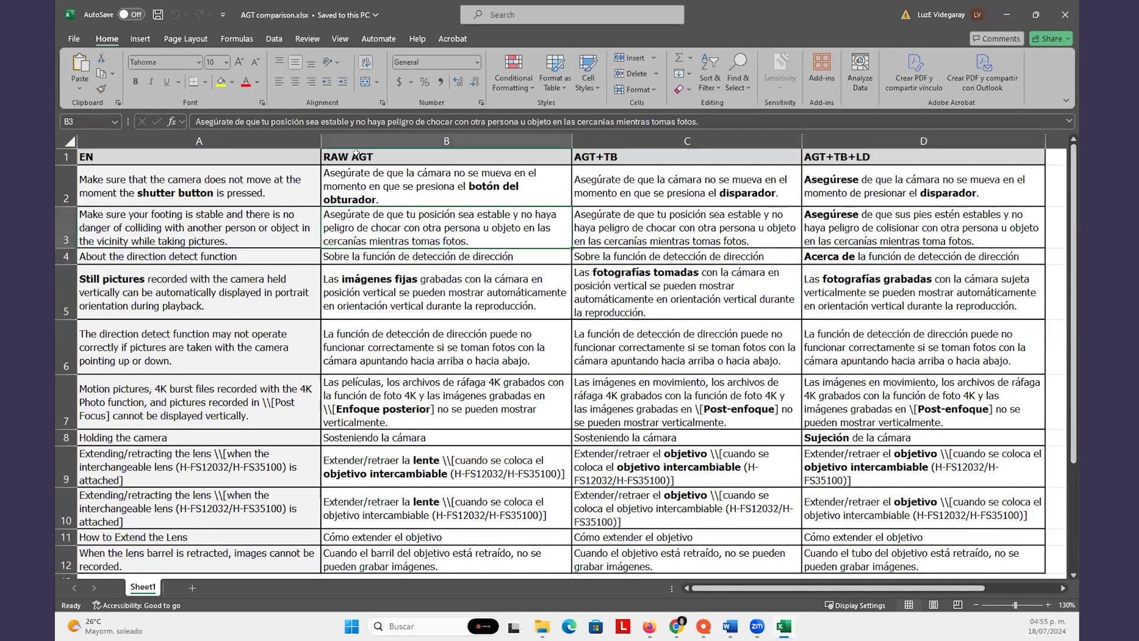
click(612, 136)
click(880, 172)
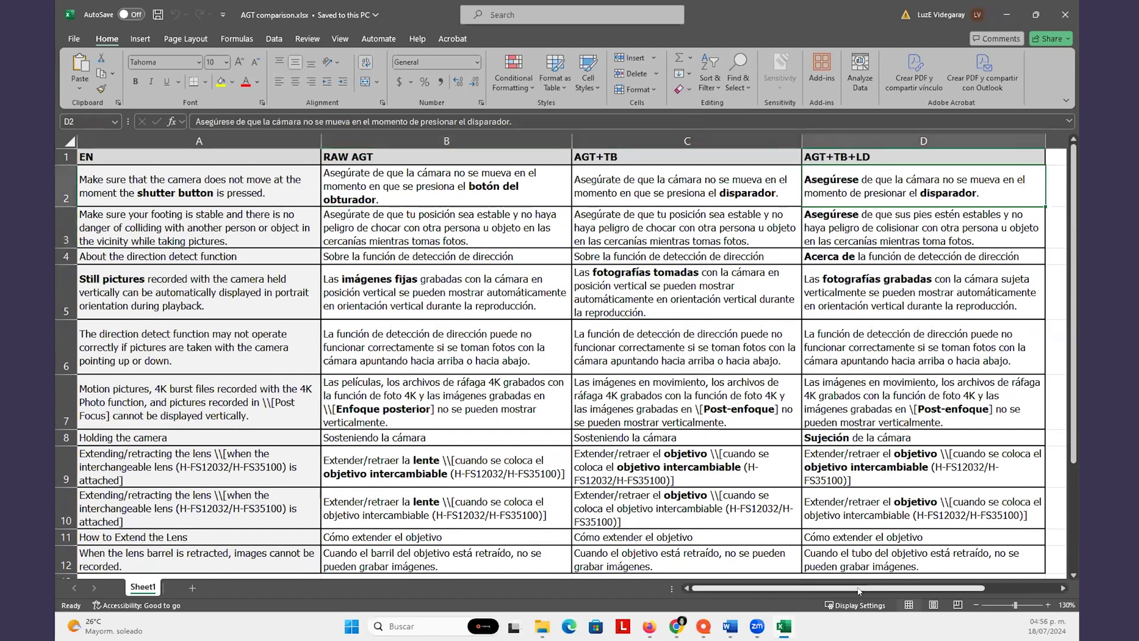
Compare the opening verb form in rows 2 and 3 between the AGT+TB and AGT+TB+LD columns
scroll(859, 590, right, 3)
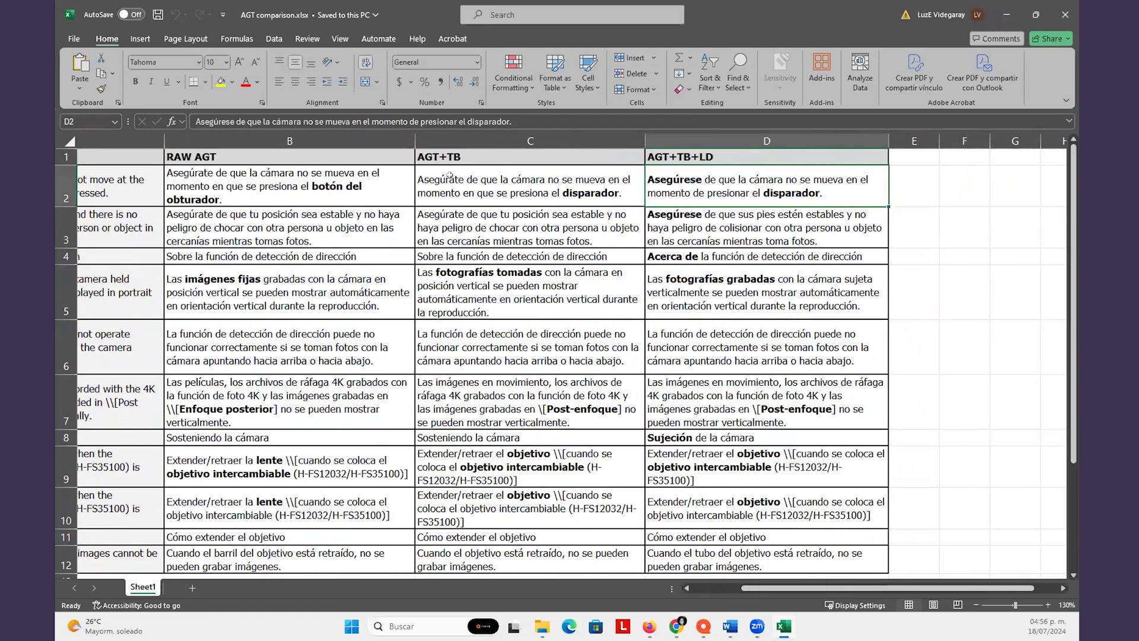
double_click(448, 177)
double_click(443, 177)
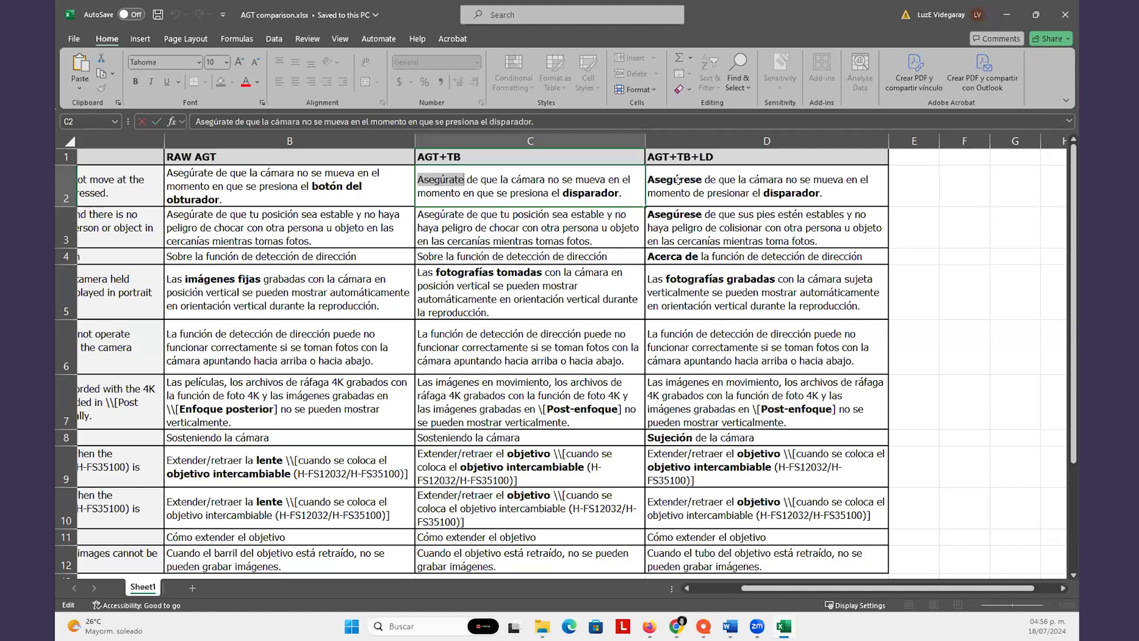
click(659, 216)
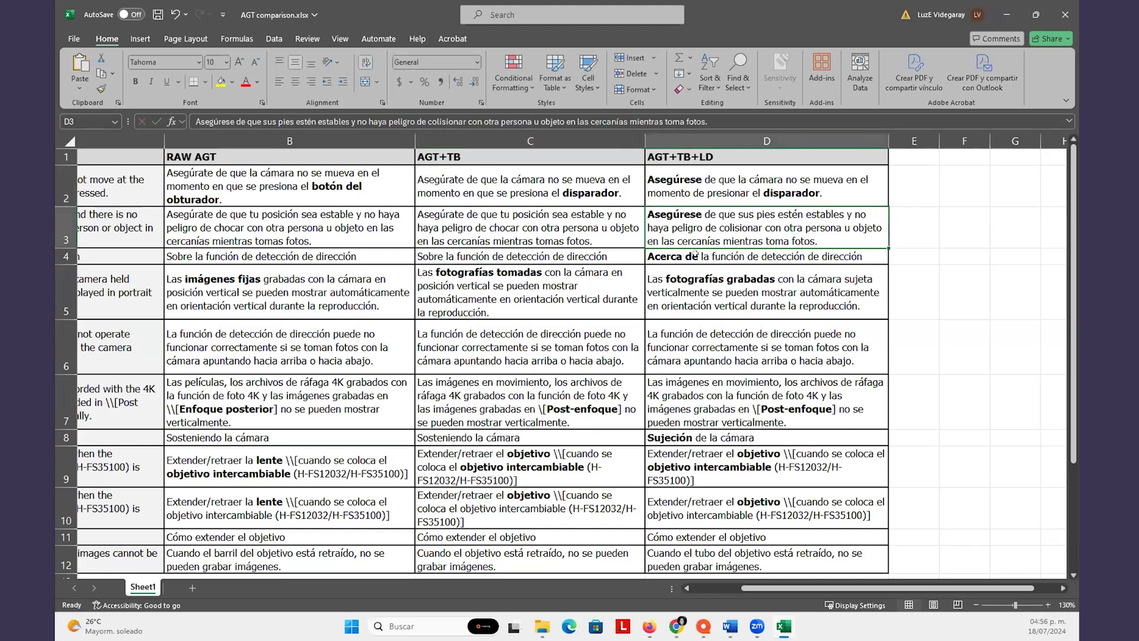
Compare the row 5 translation of "Still pictures" between the AGT+TB and AGT+TB+LD columns
click(761, 298)
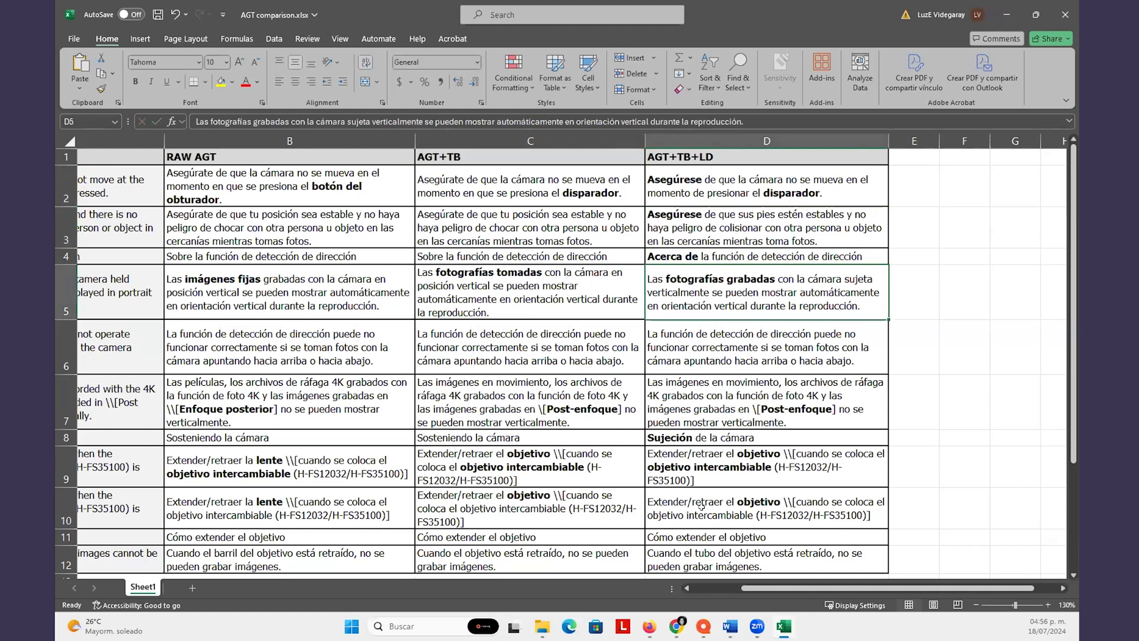
click(545, 291)
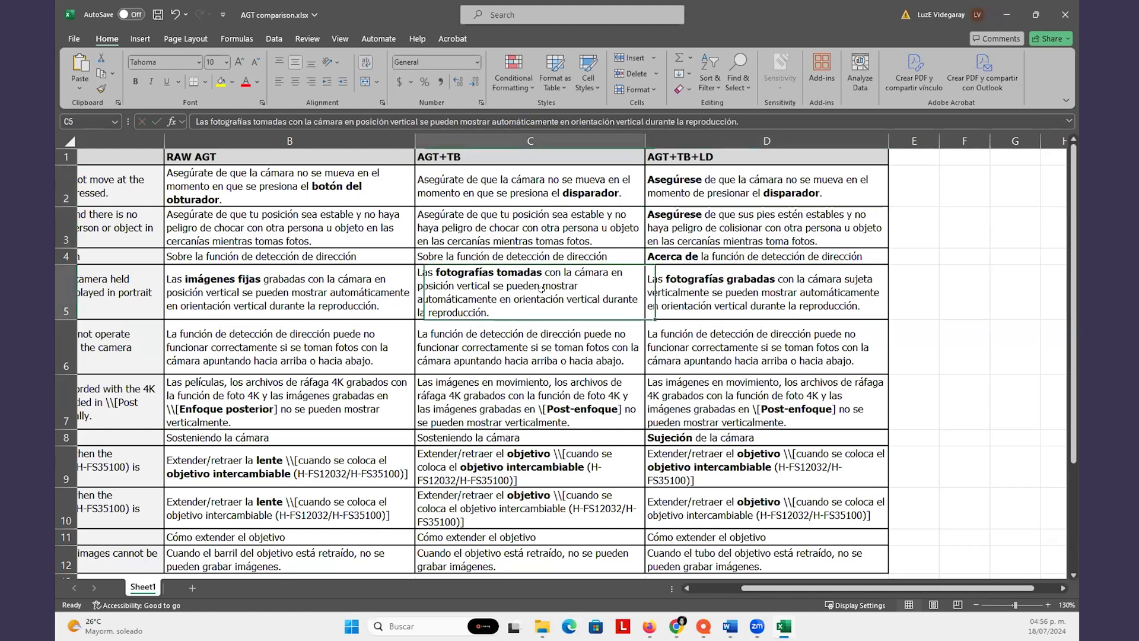
click(683, 289)
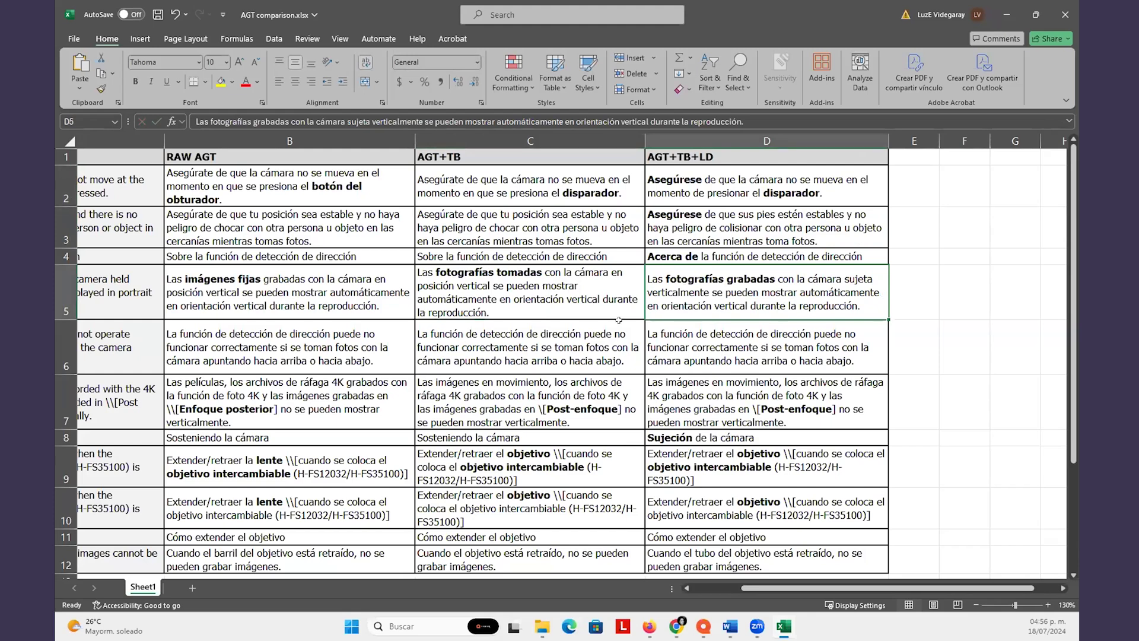
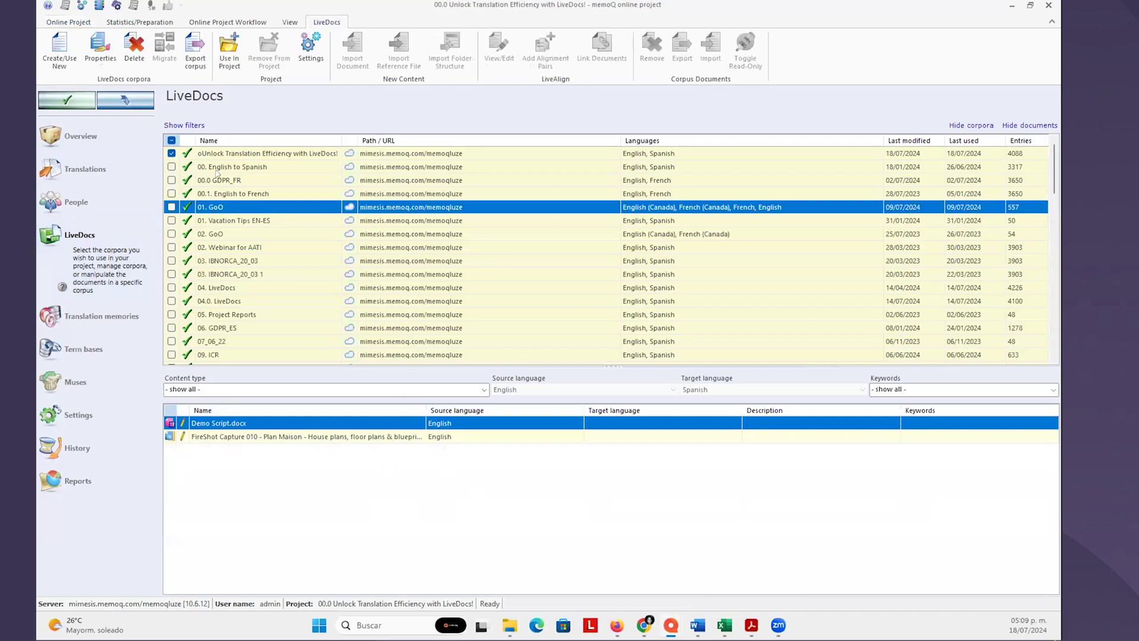
Select the "oUnlock Translation Efficiency with LiveDocs!" corpus in memoQ, and review the options for adding alignment pairs without adding any files
click(233, 155)
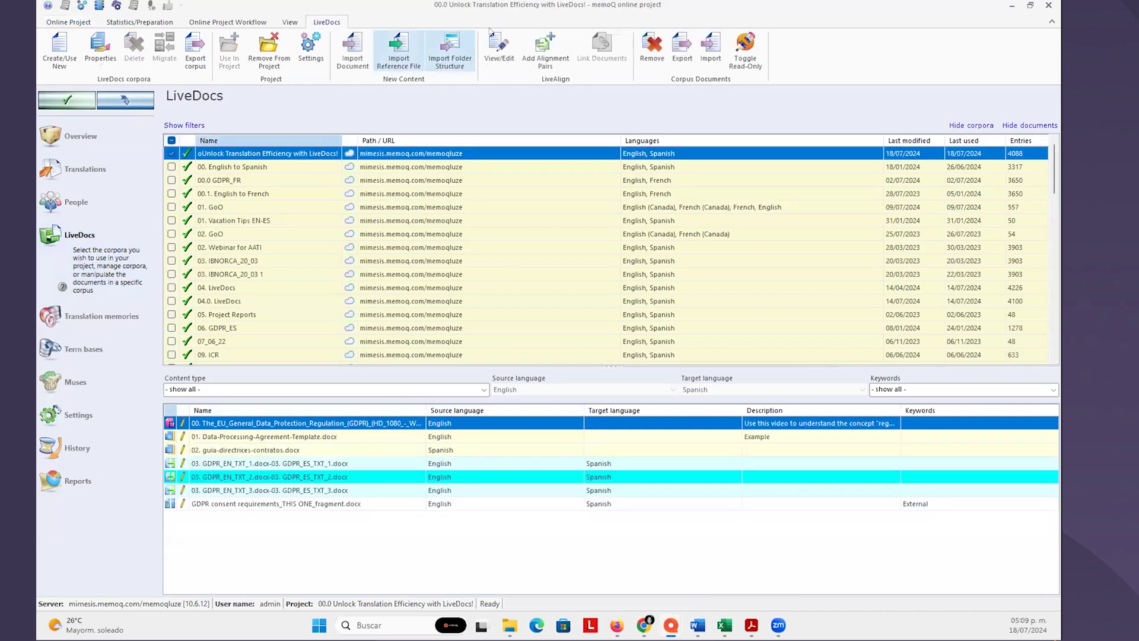
click(547, 51)
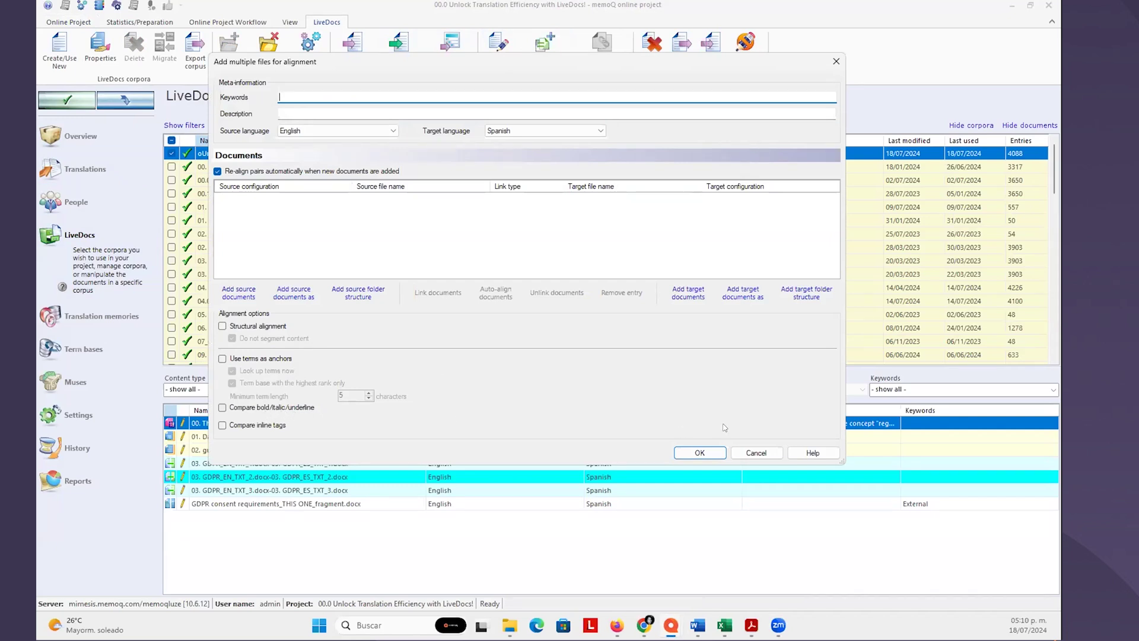
click(835, 62)
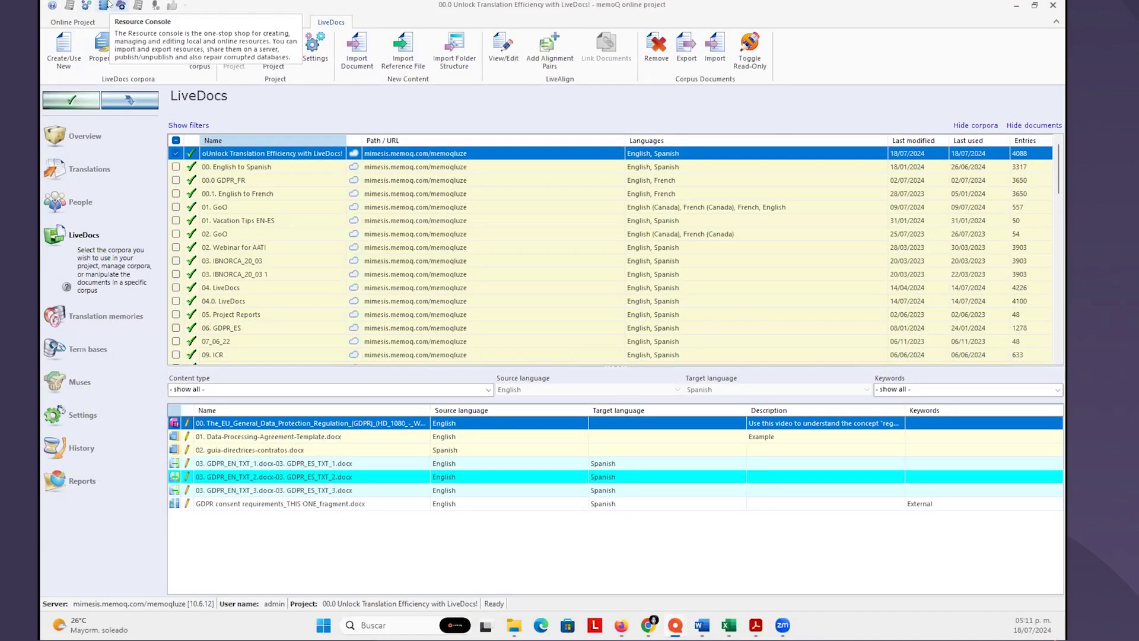
Open the Resource console on its translation memories and reposition its window
click(156, 5)
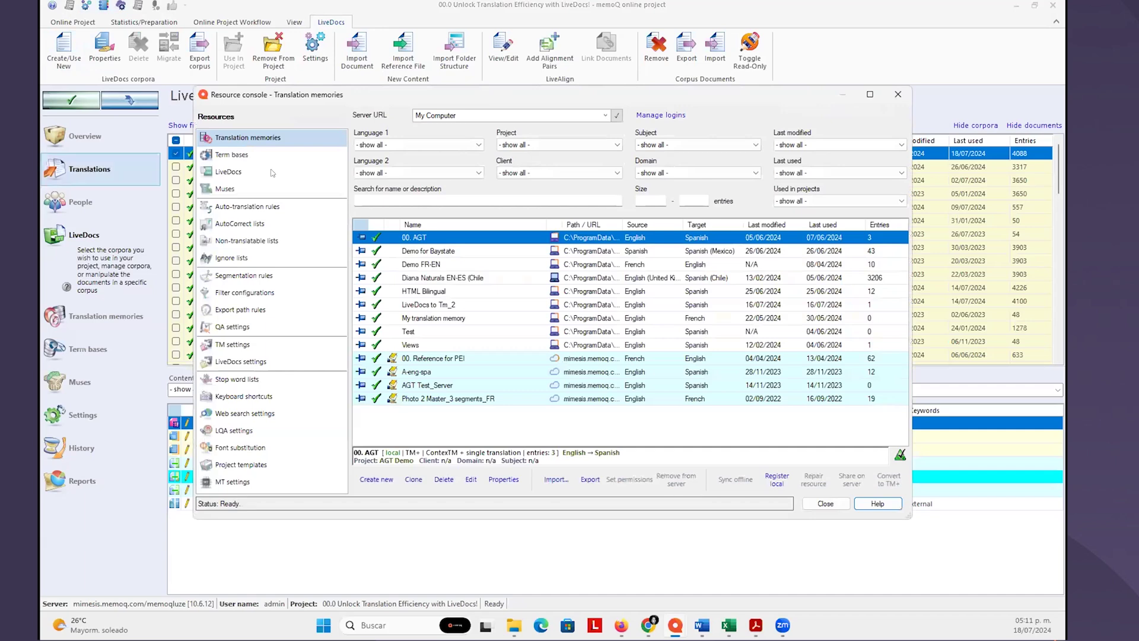
drag(651, 95, 628, 68)
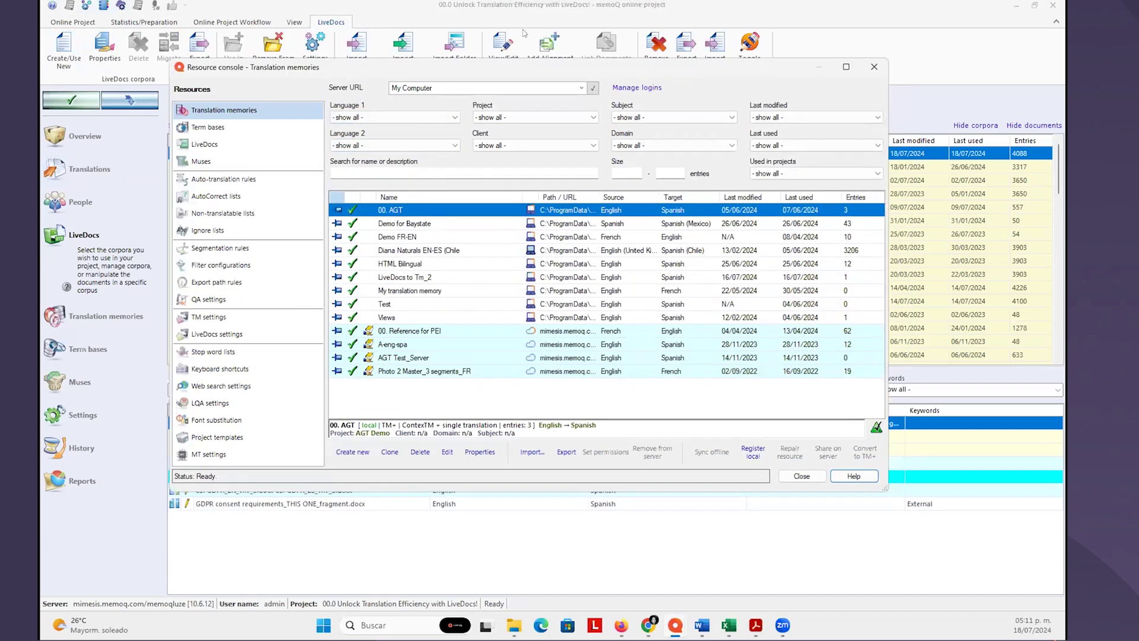